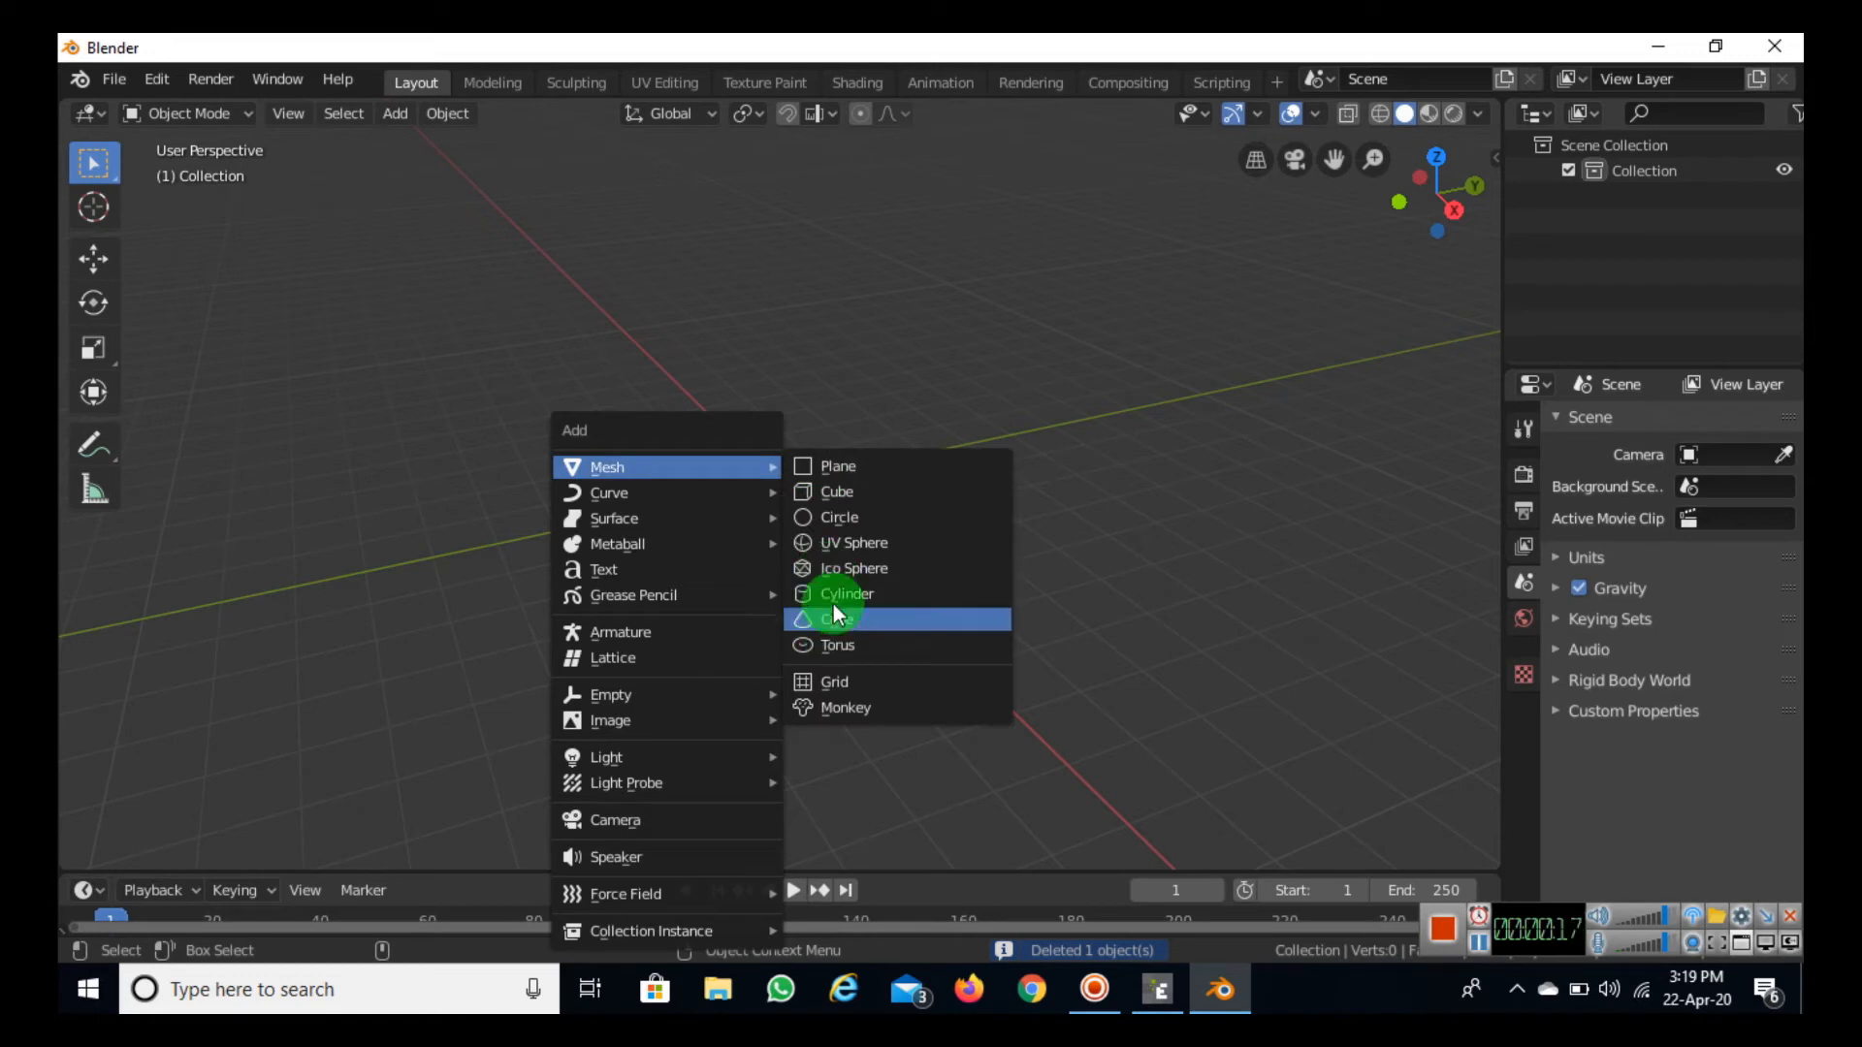
Step: Add a cylinder mesh and set its Y rotation to 90° so it lies along the X axis
left_click(834, 594)
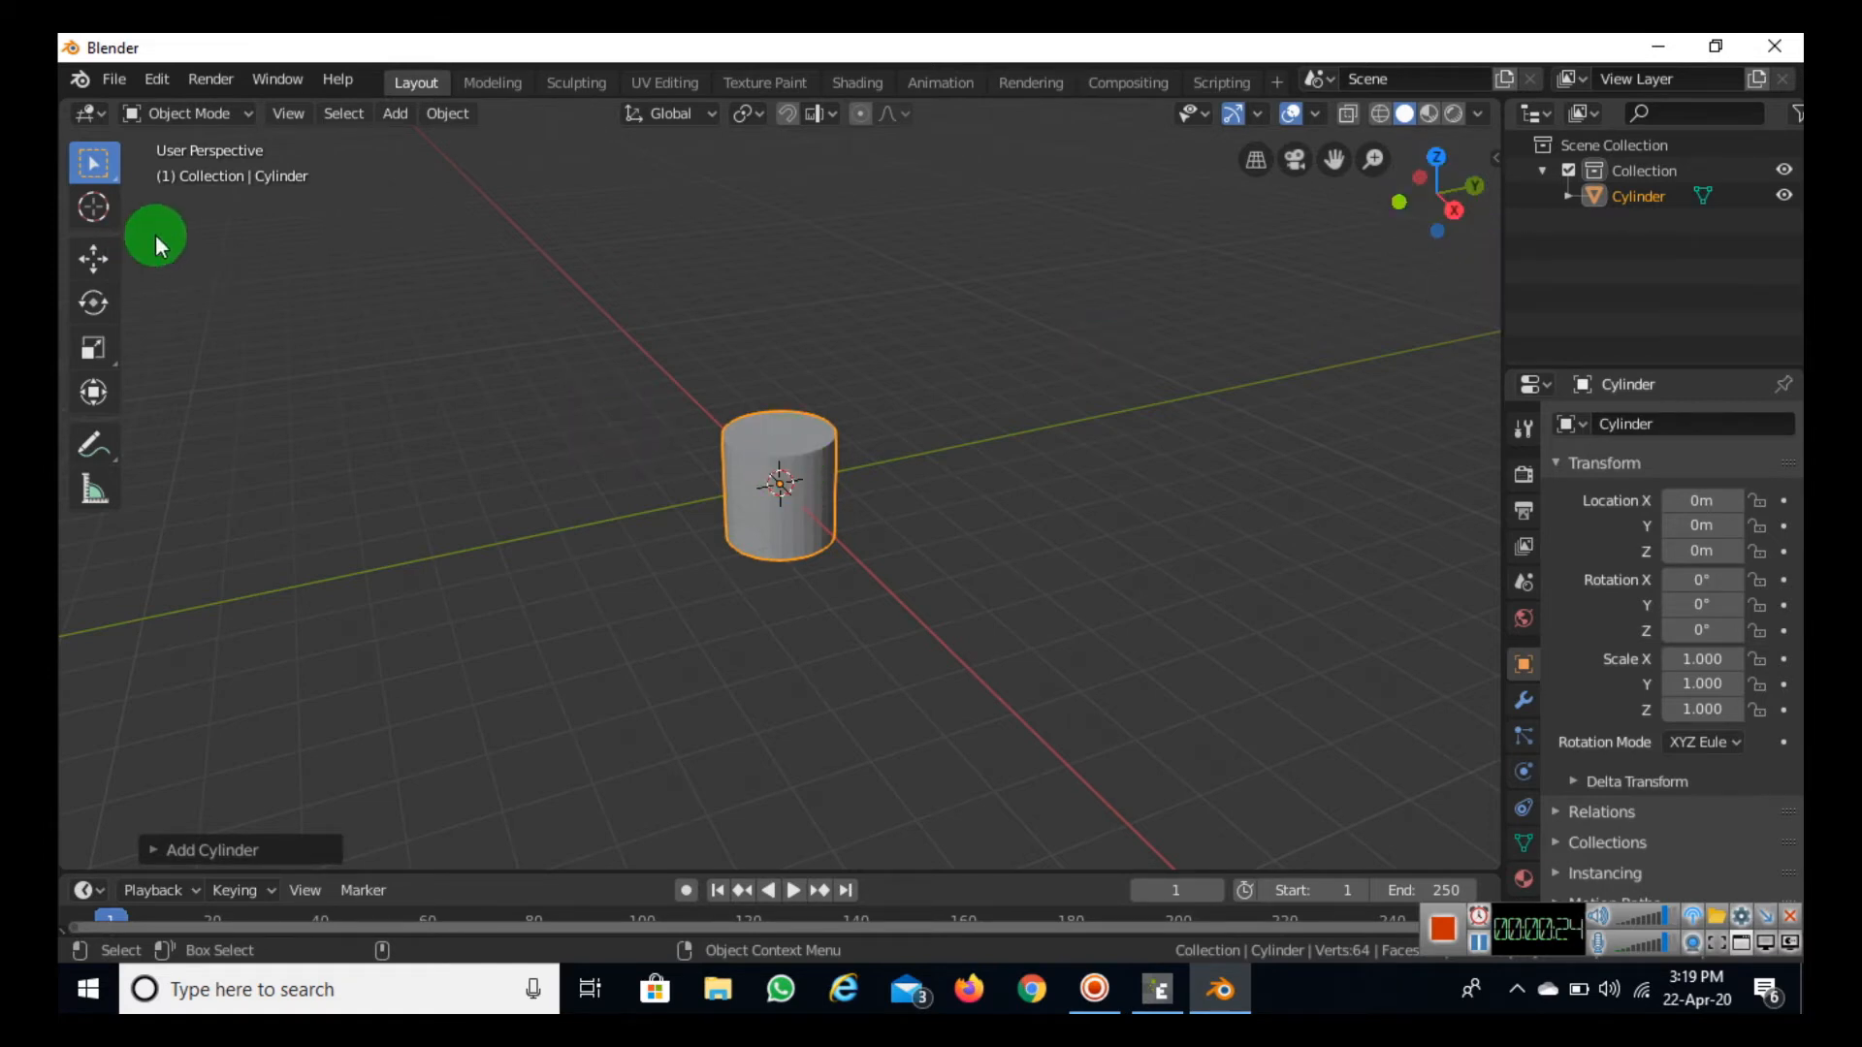
left_click(84, 322)
left_click_drag(809, 442, 819, 515)
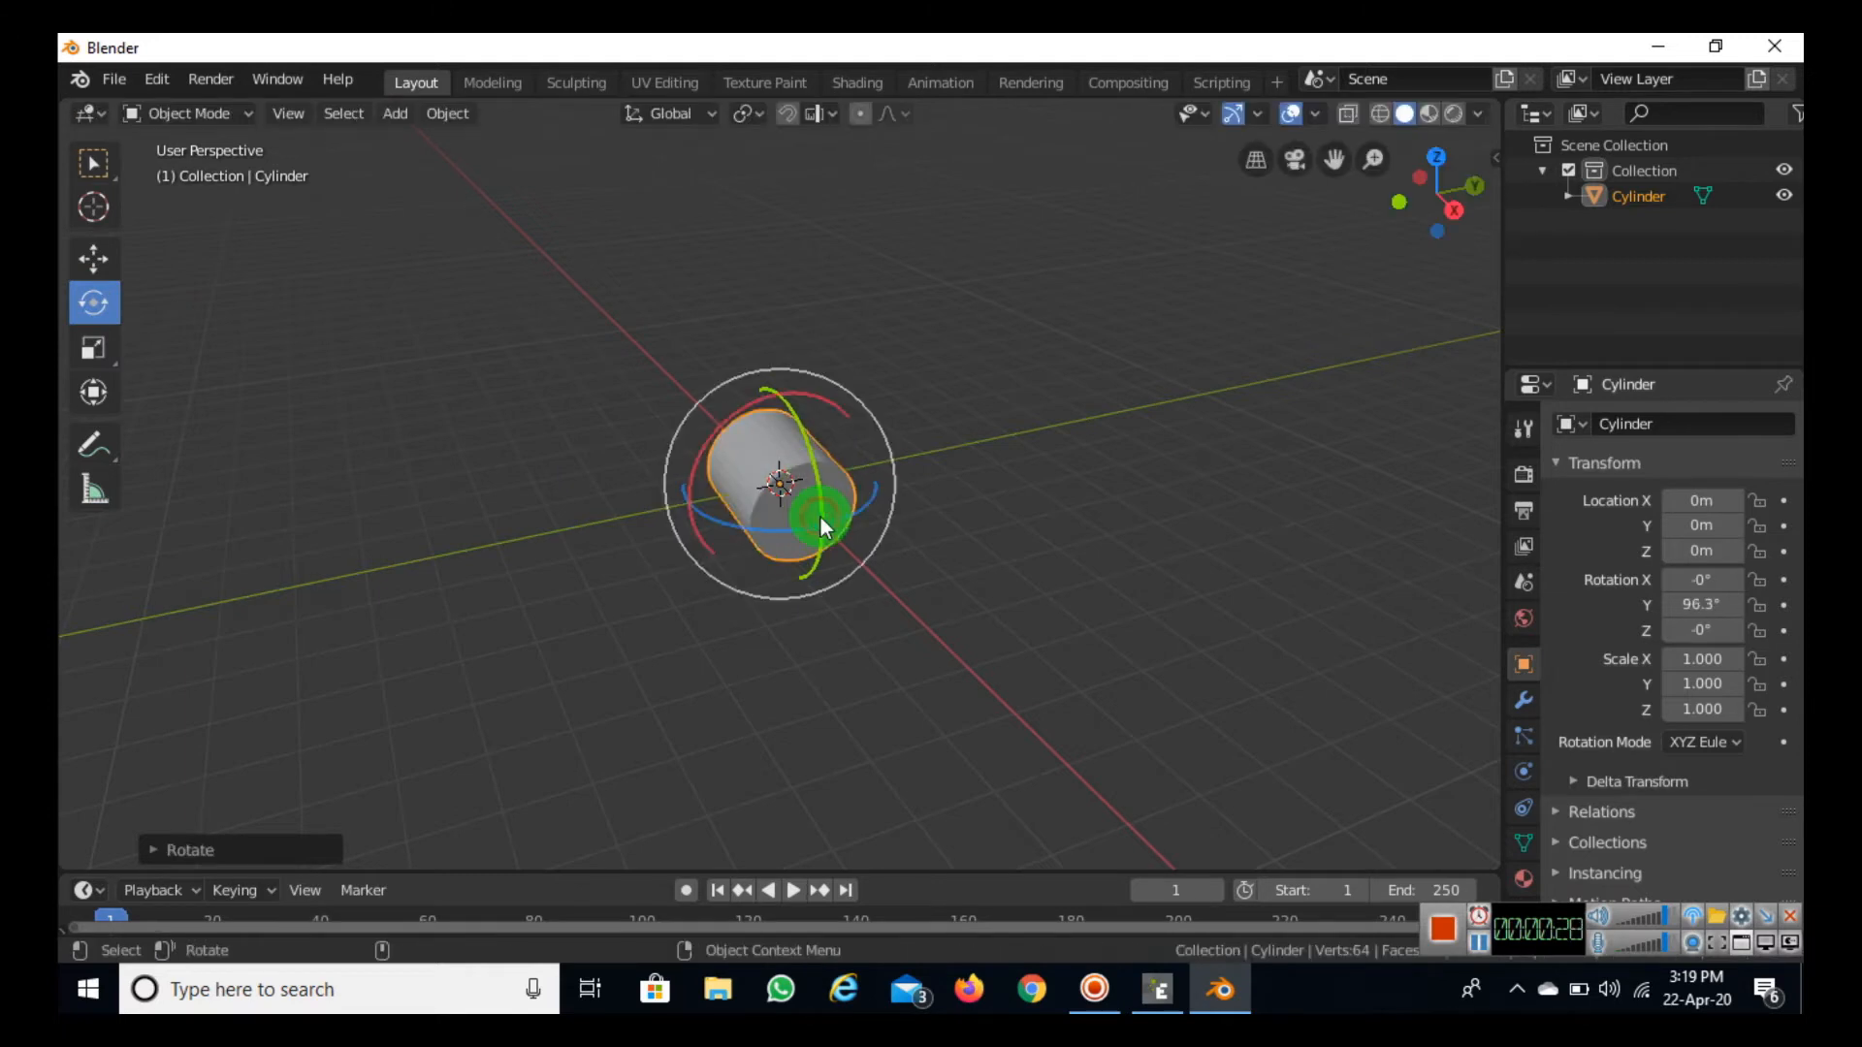
key("n")
left_click(1369, 339)
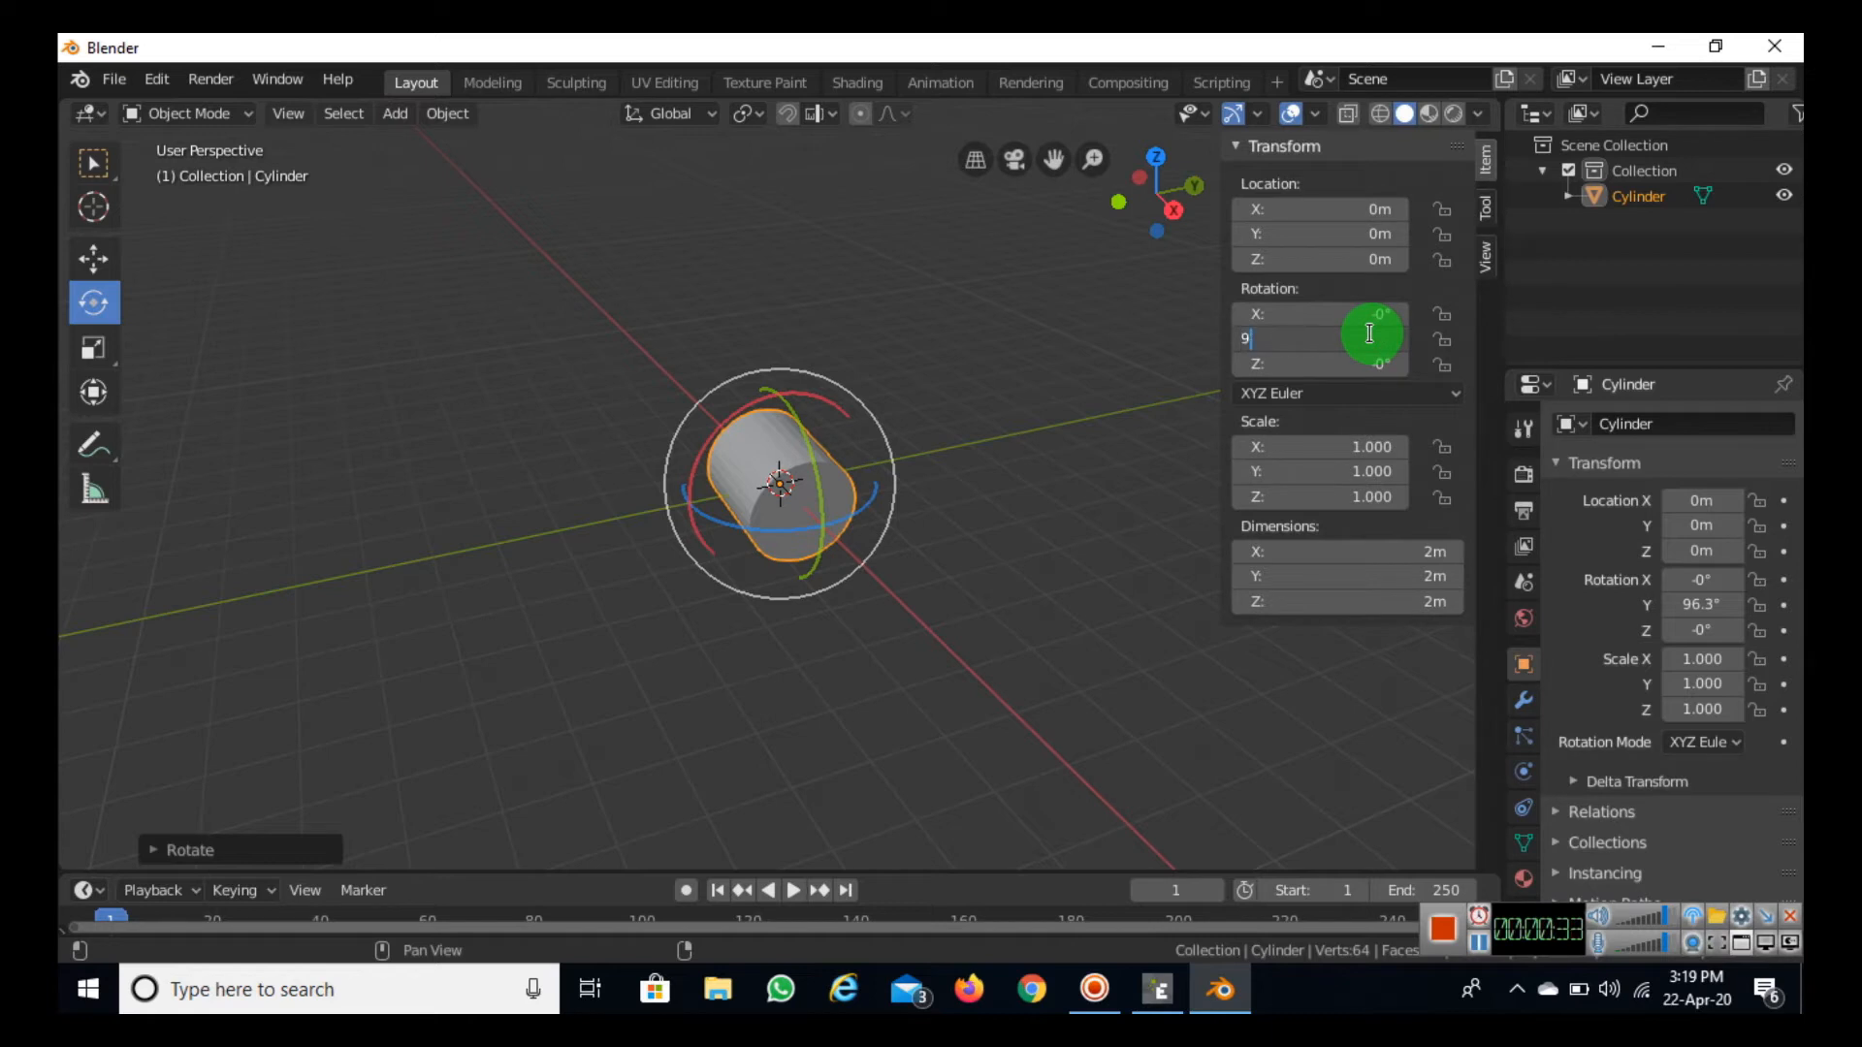
key("Return")
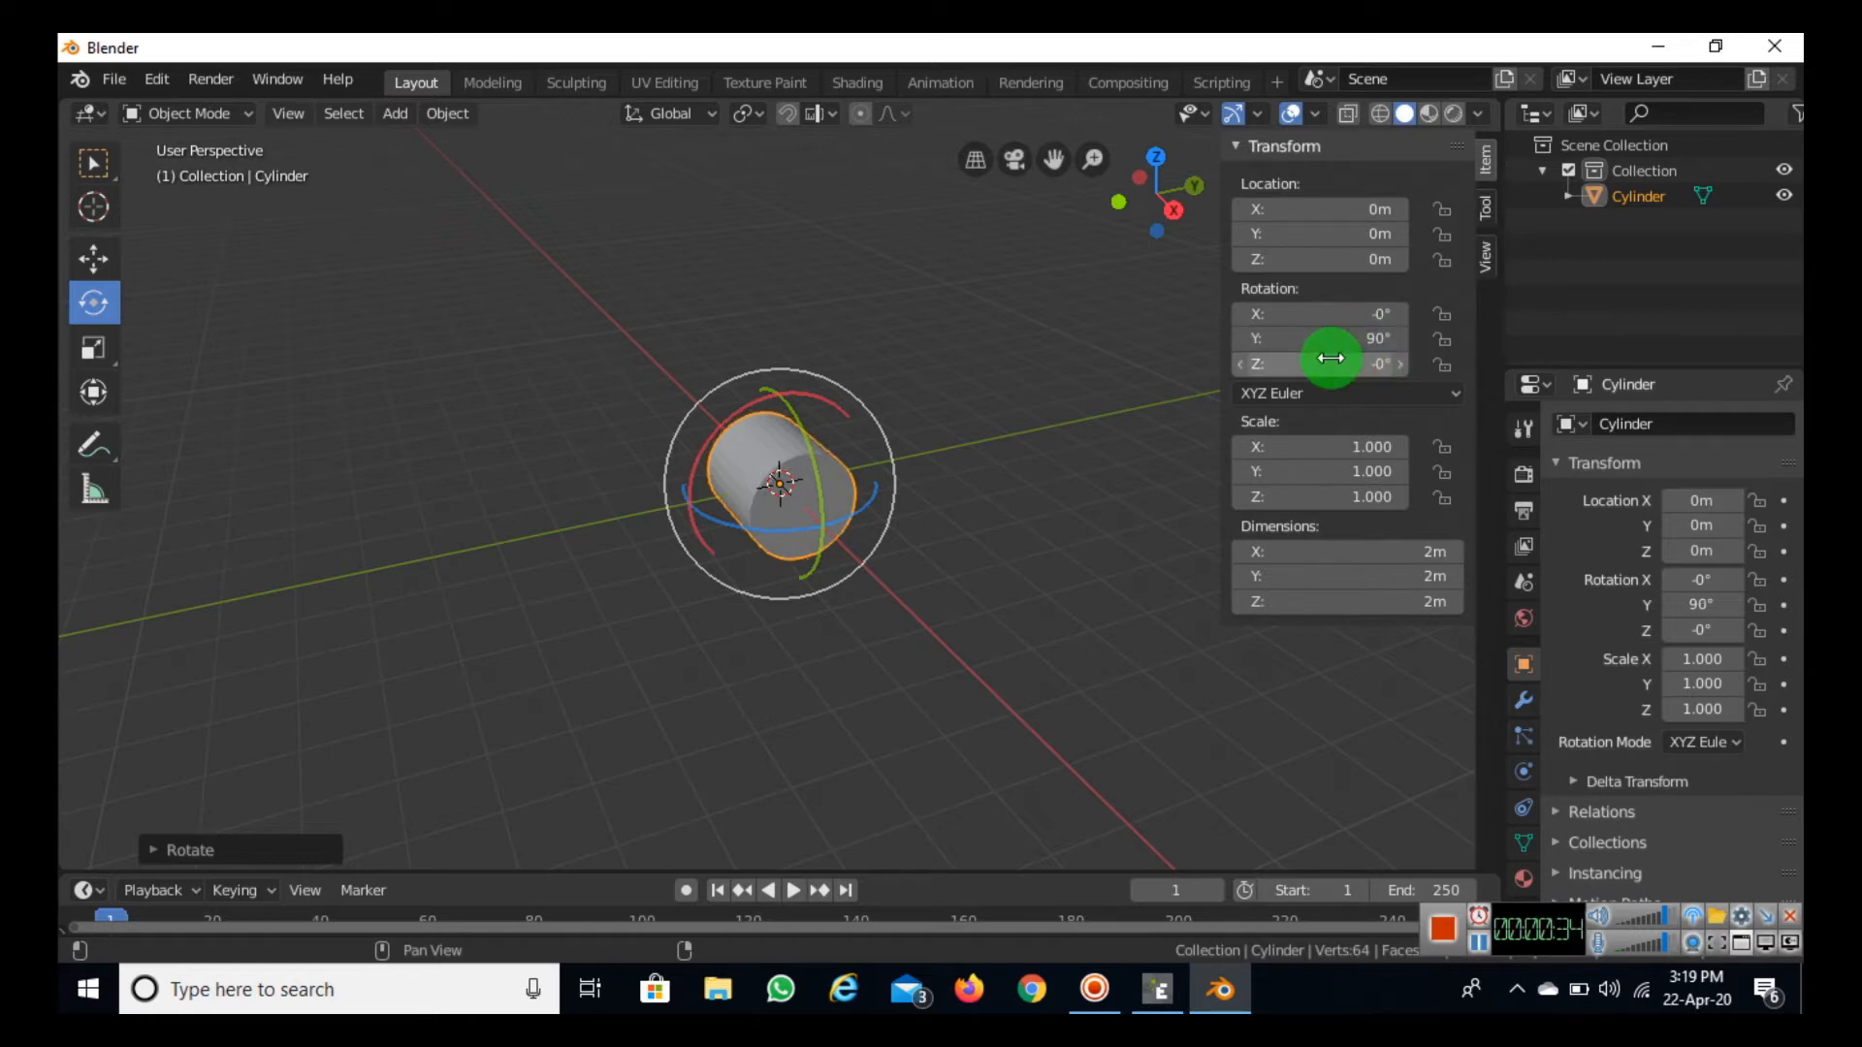
key("n")
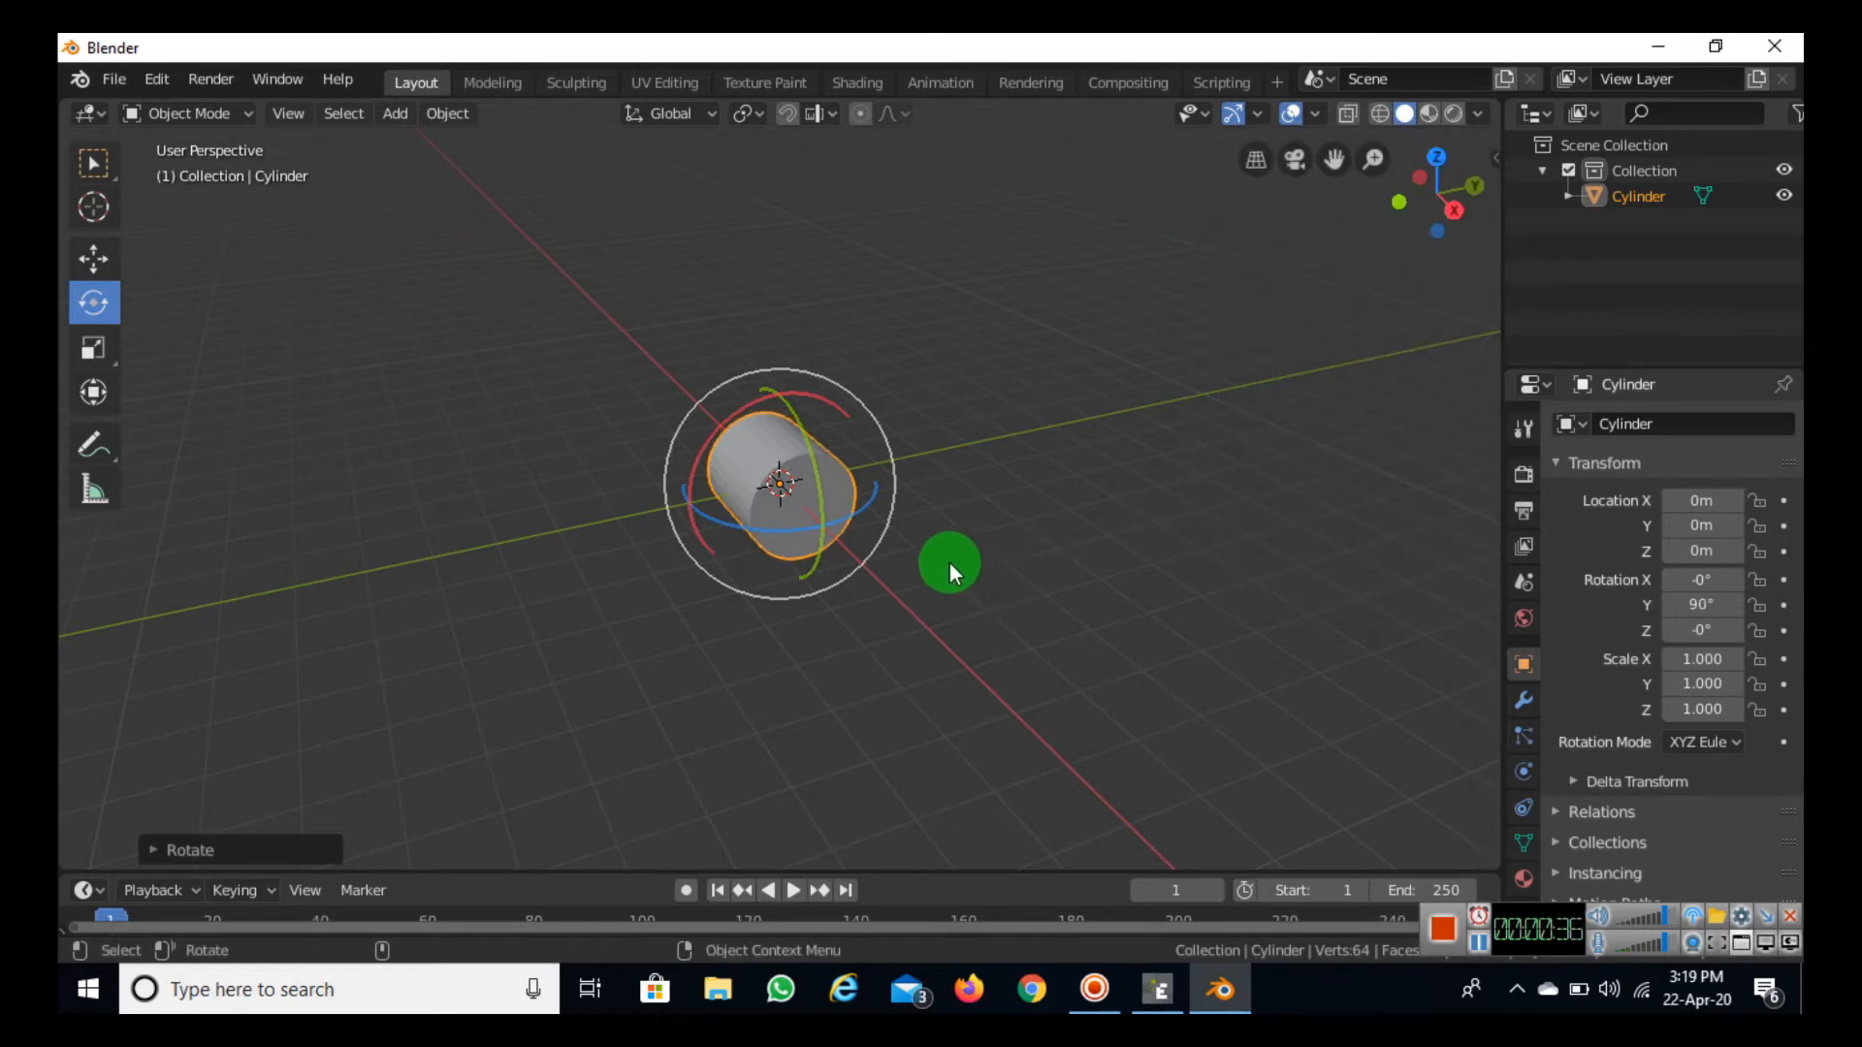
Step: Flatten the cylinder along the X axis to a scale of about 0.255, making a thin disc
left_click(92, 258)
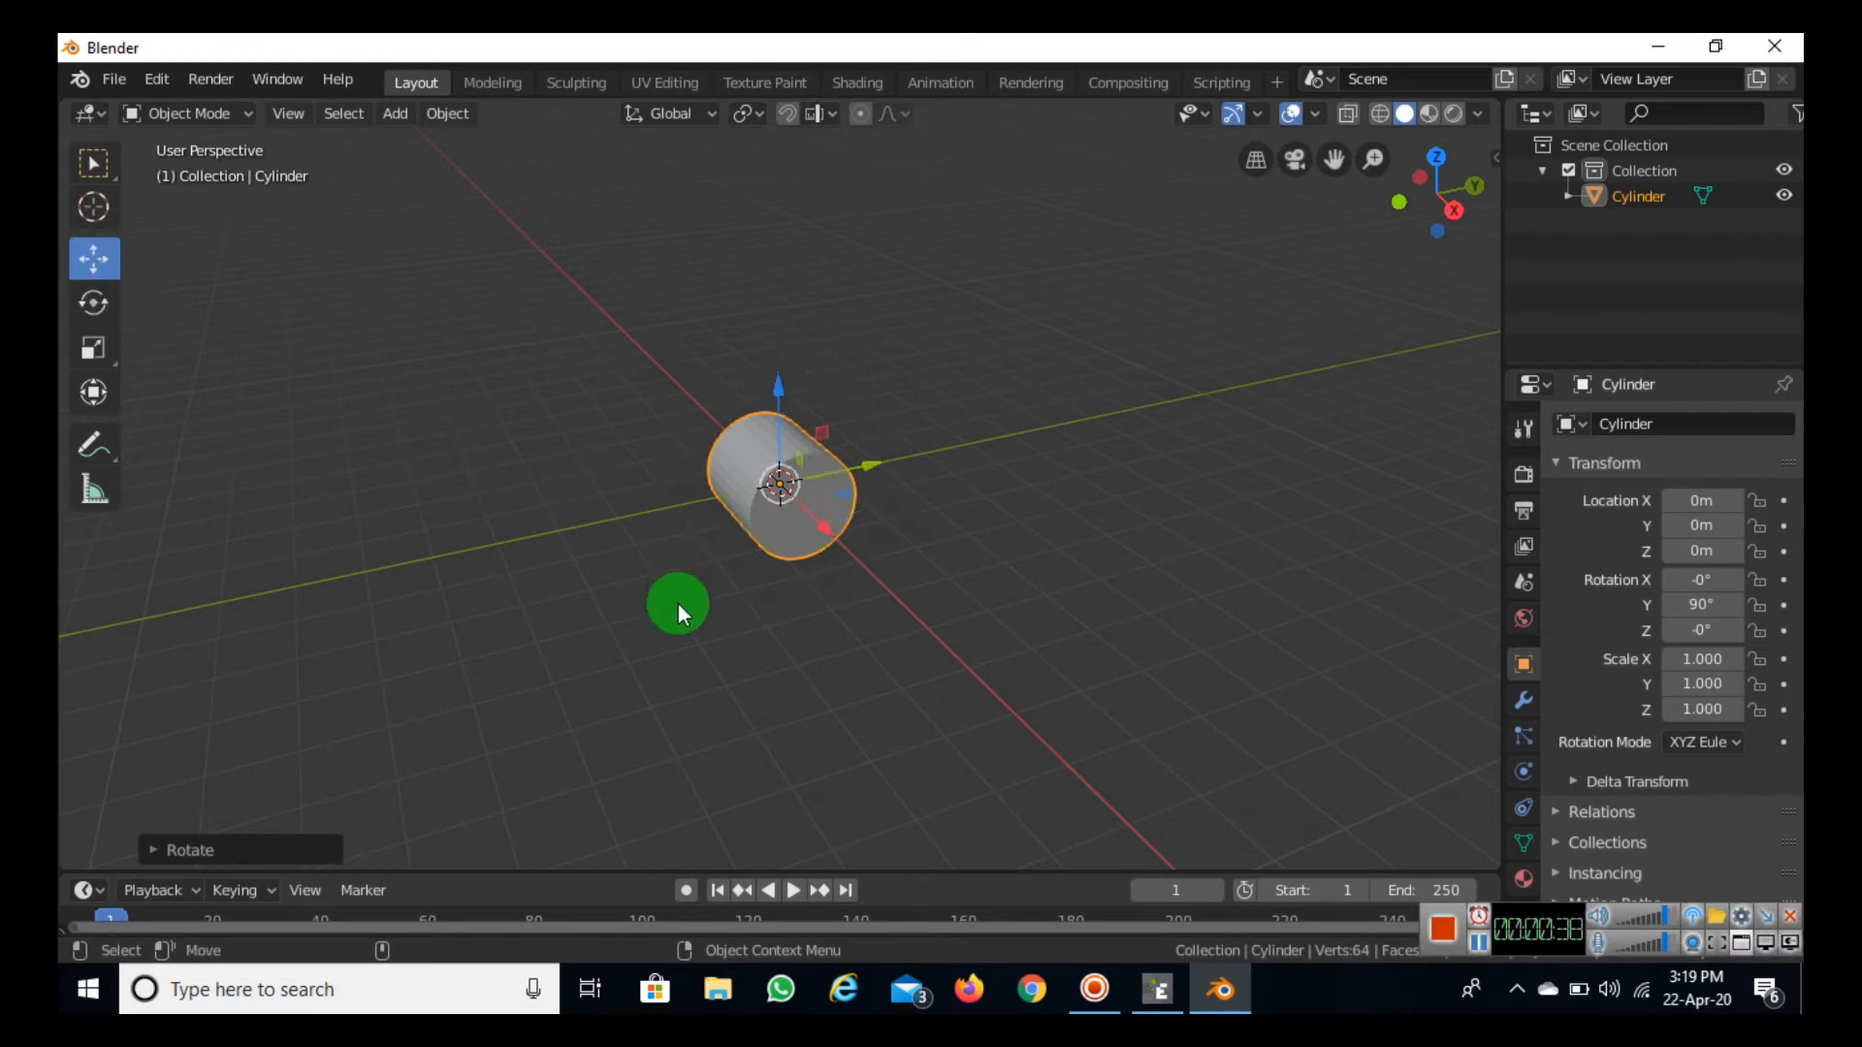
middle_click_drag(653, 636, 778, 617)
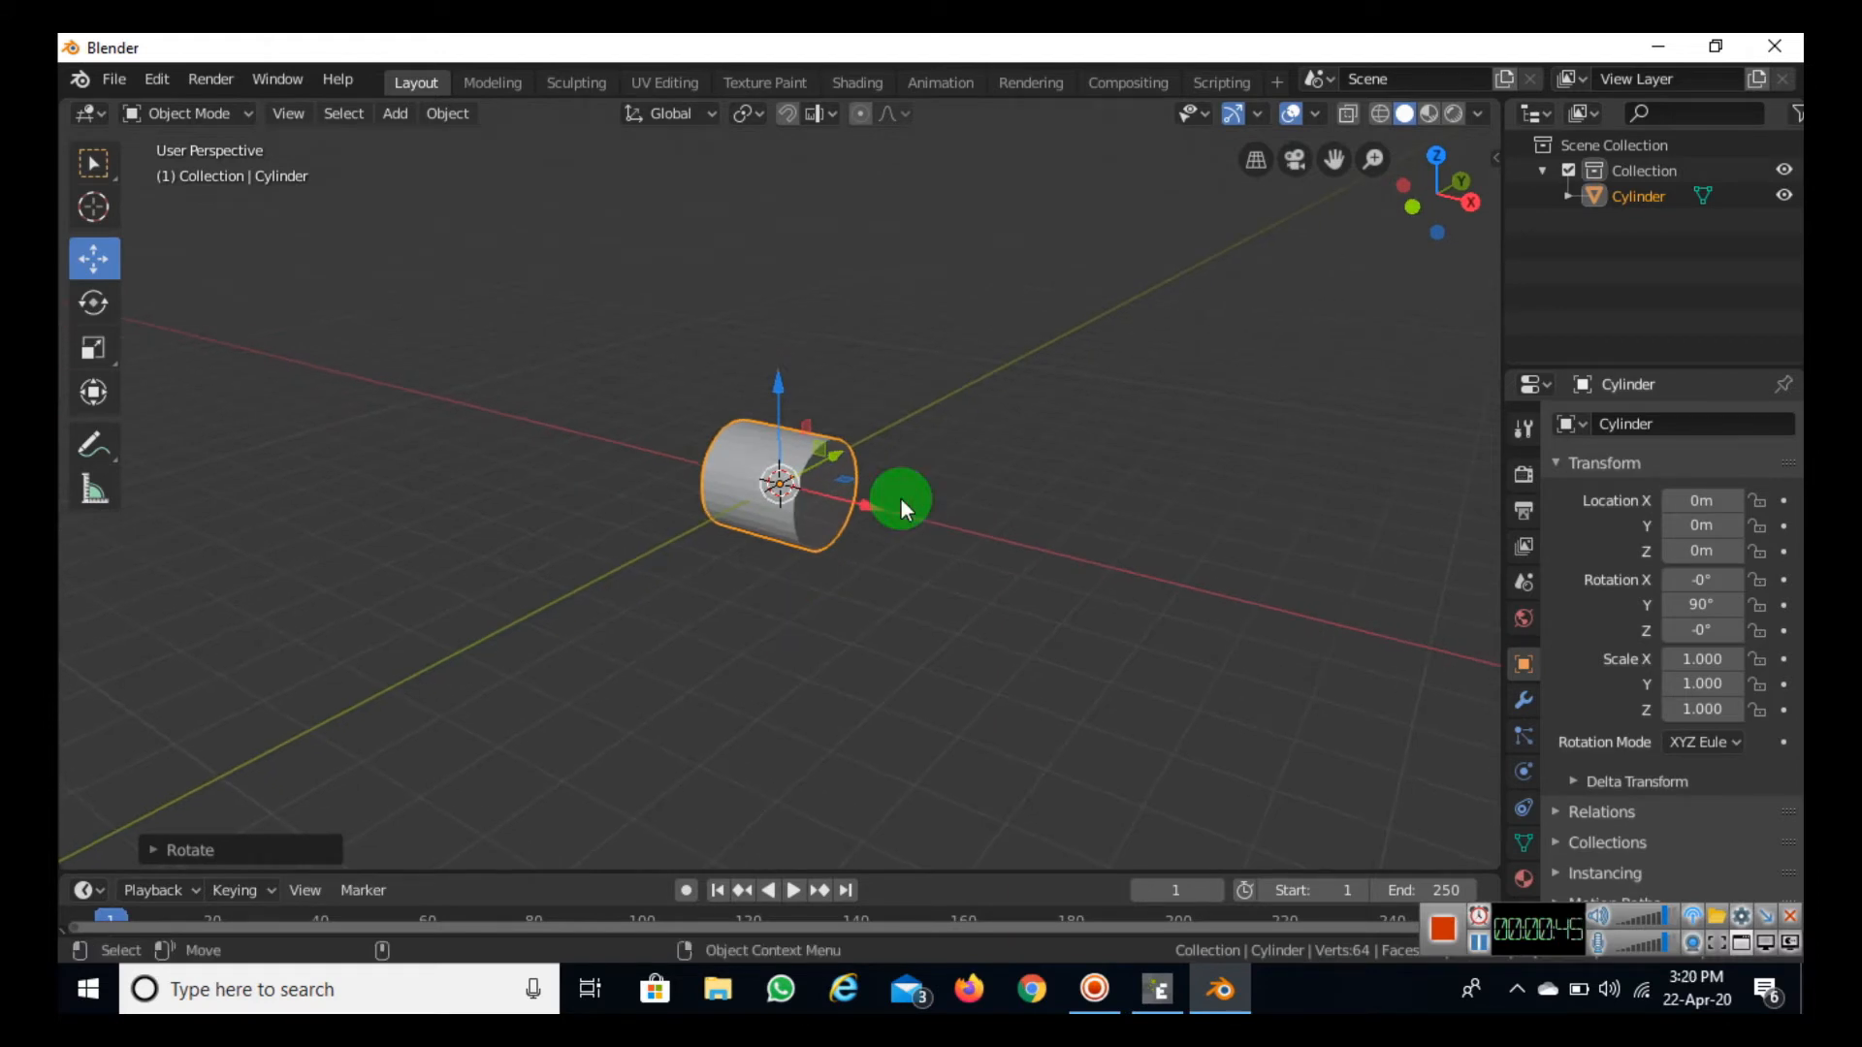
key("s")
key("x")
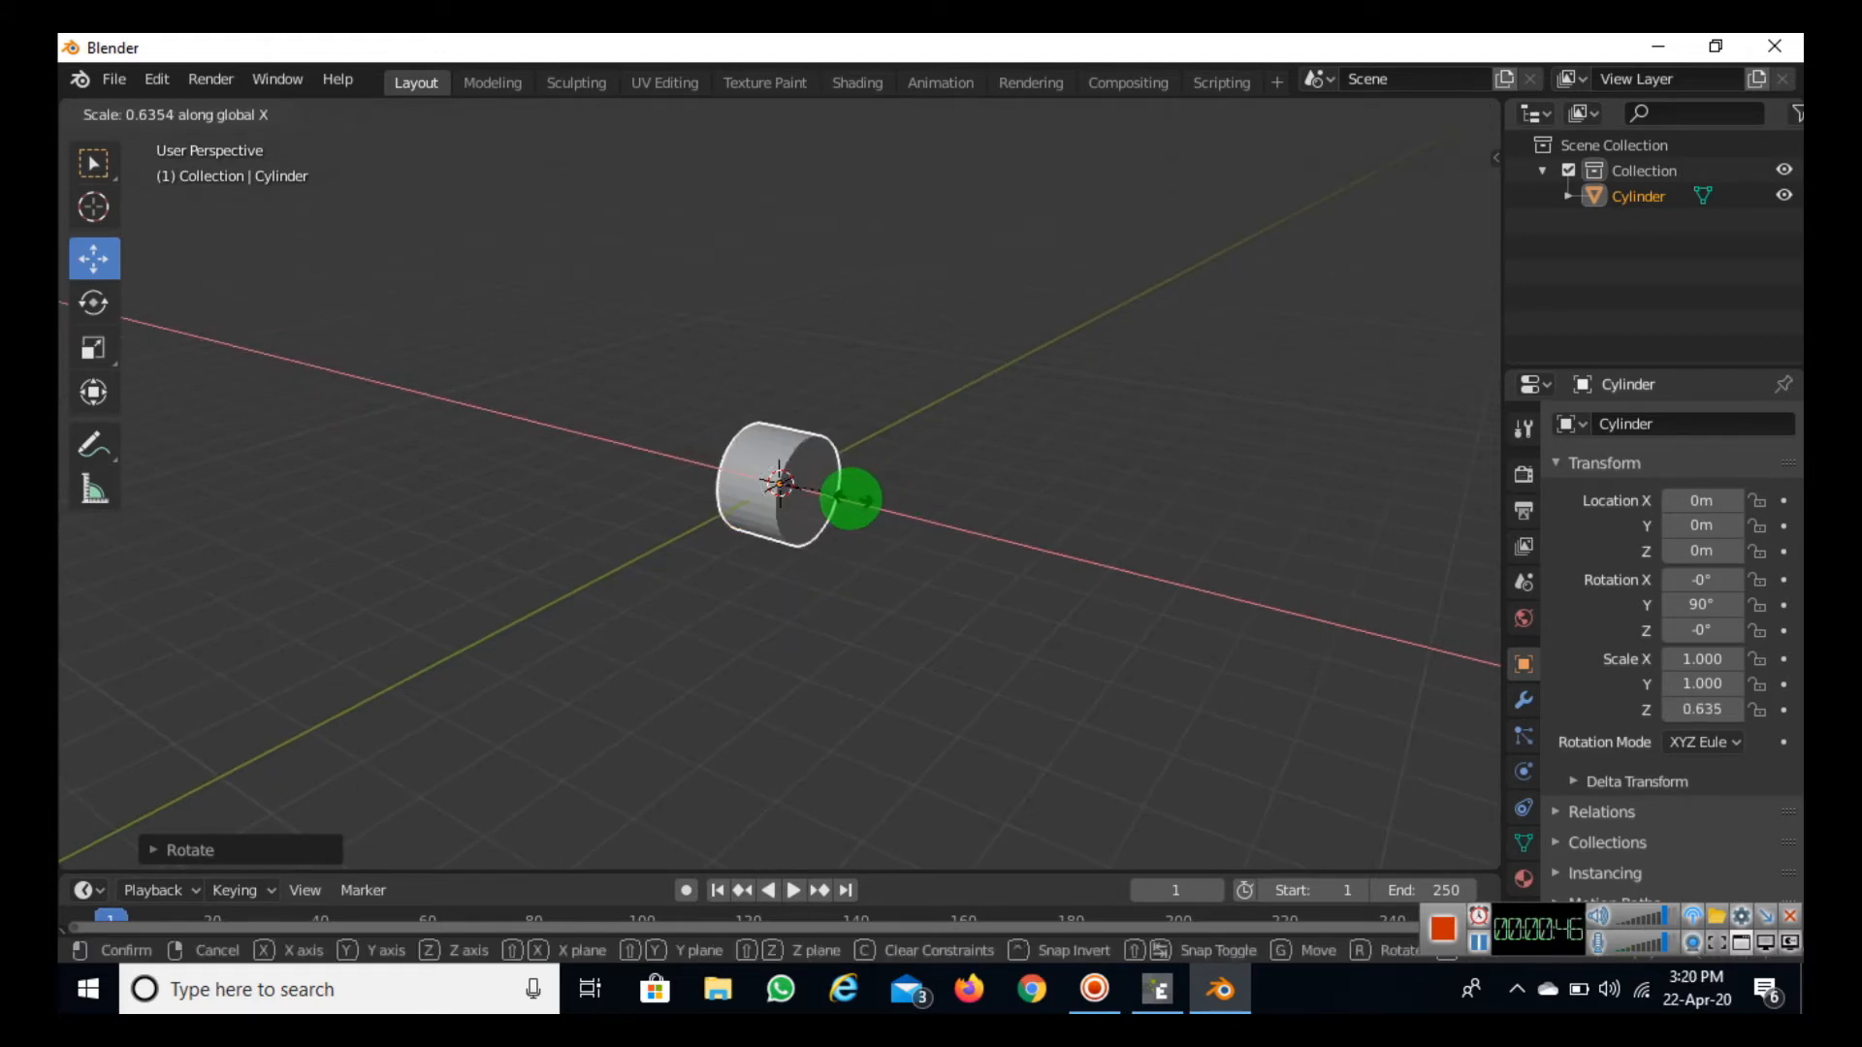
left_click(810, 504)
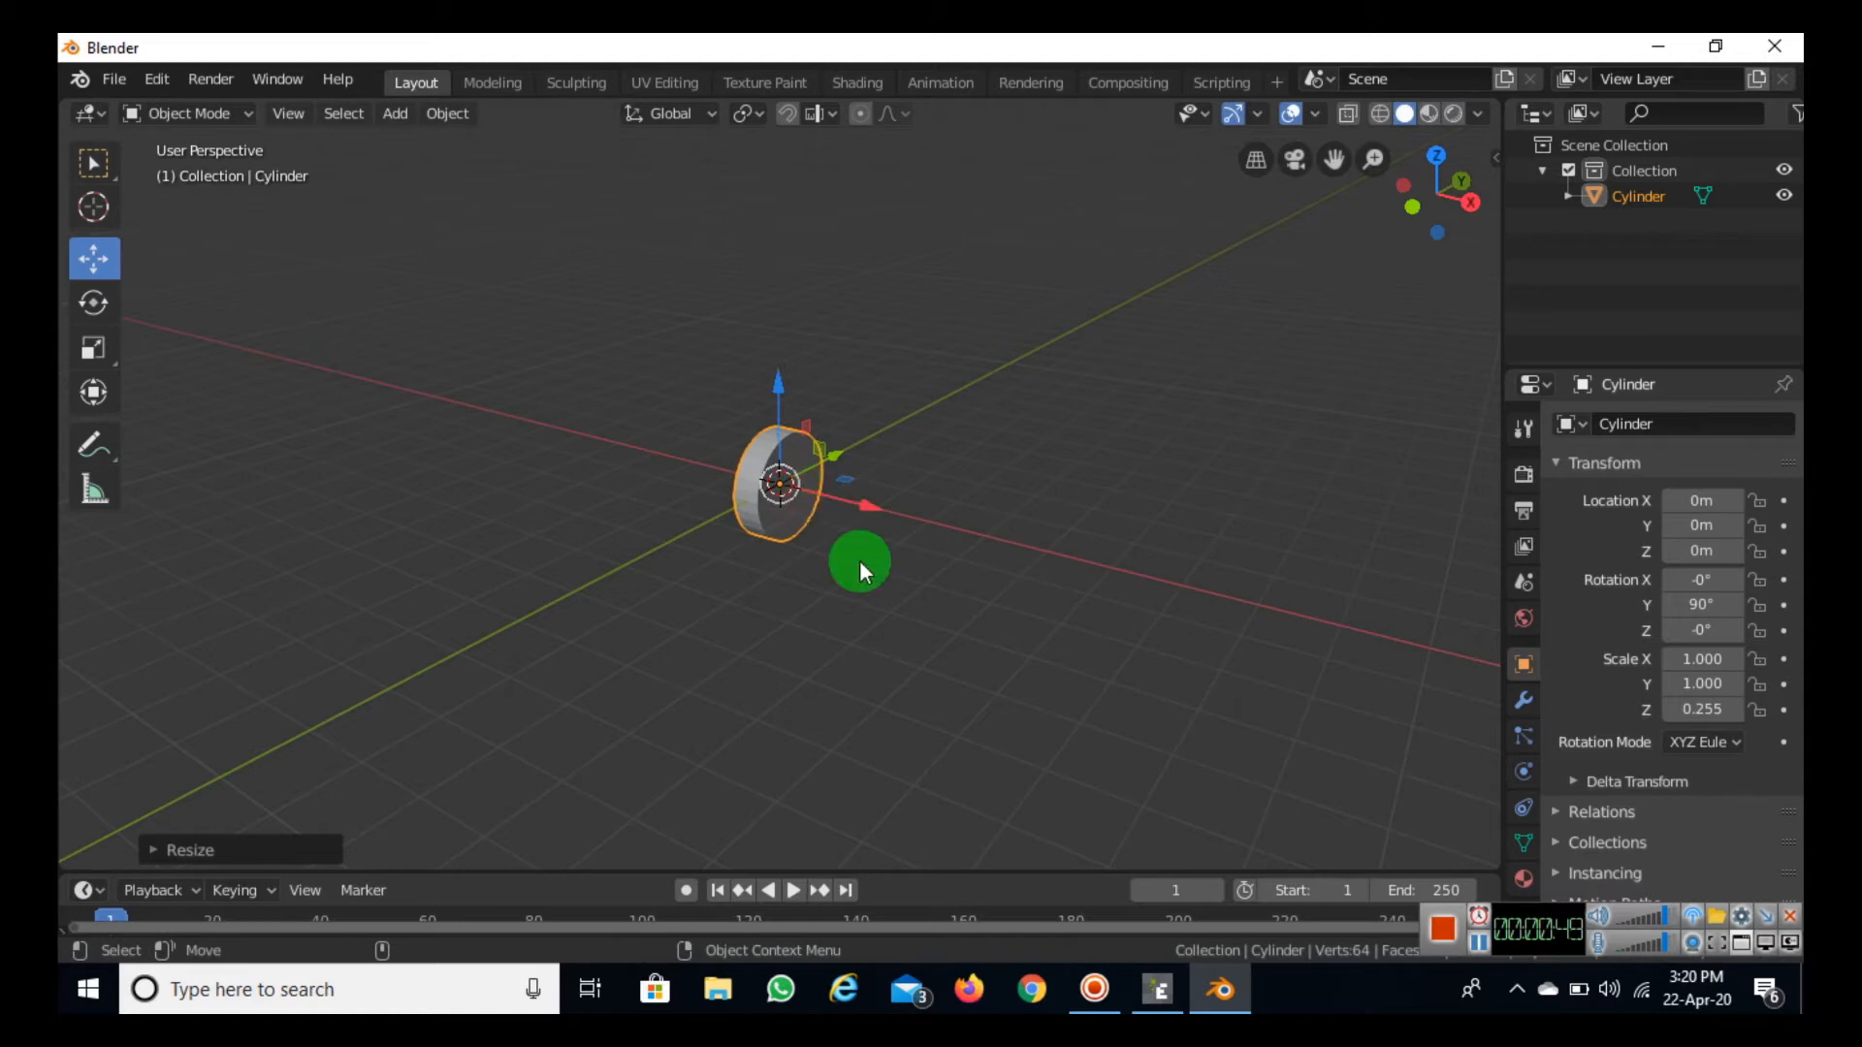
scroll(859, 555, "up", 5)
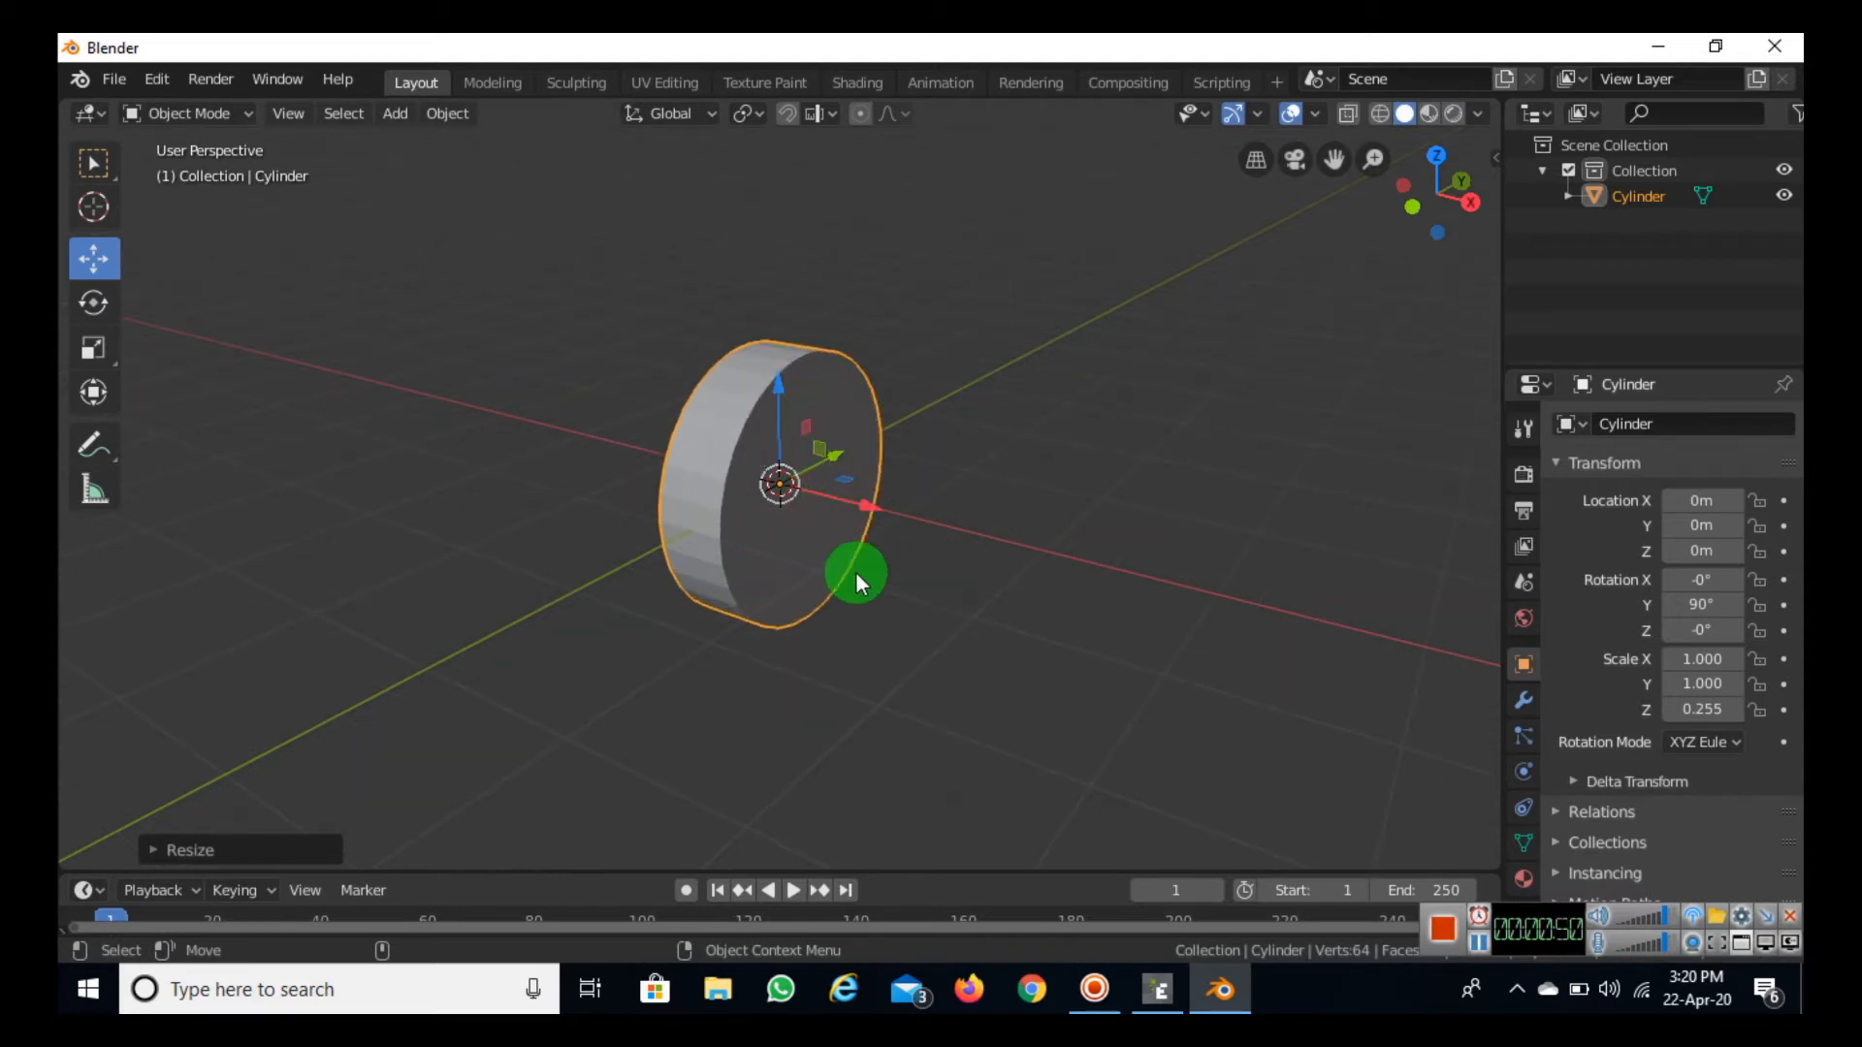
Step: Delete both circular end faces of the disc in Edit Mode, leaving only its outer band of faces
middle_click_drag(870, 648, 743, 627)
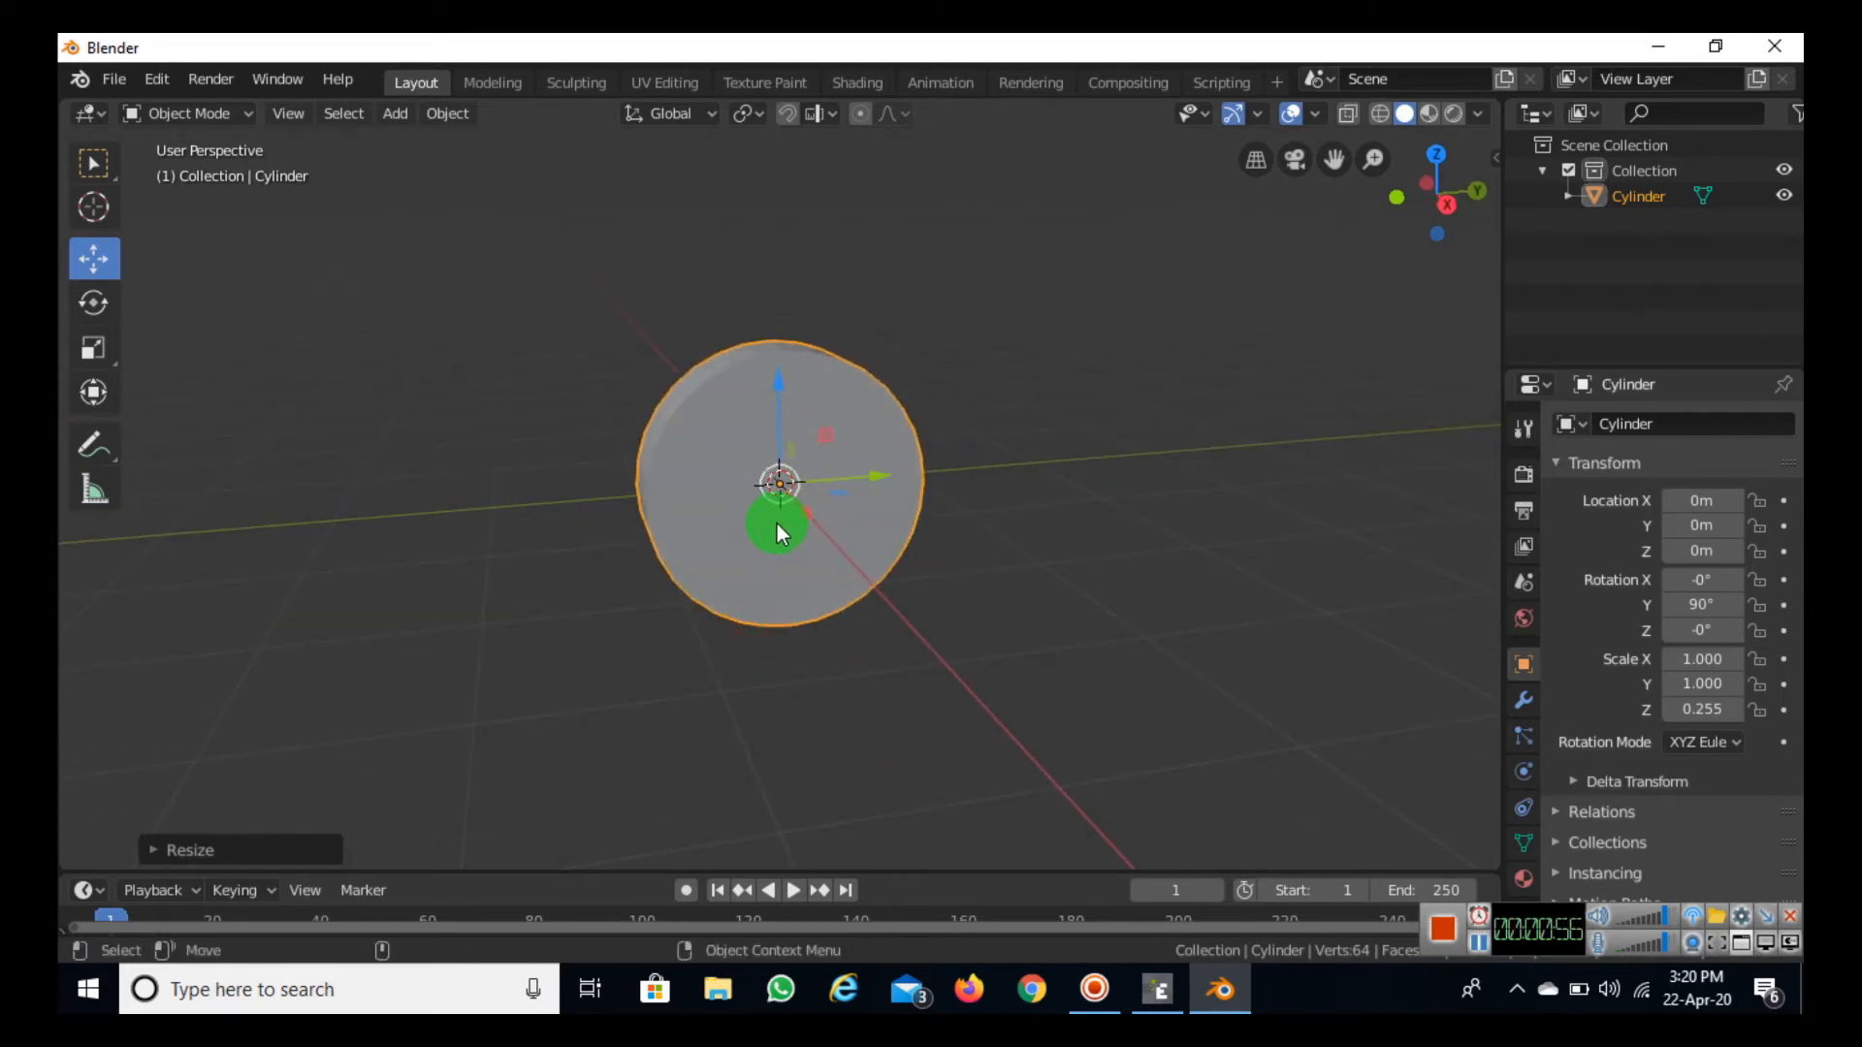
key("Tab")
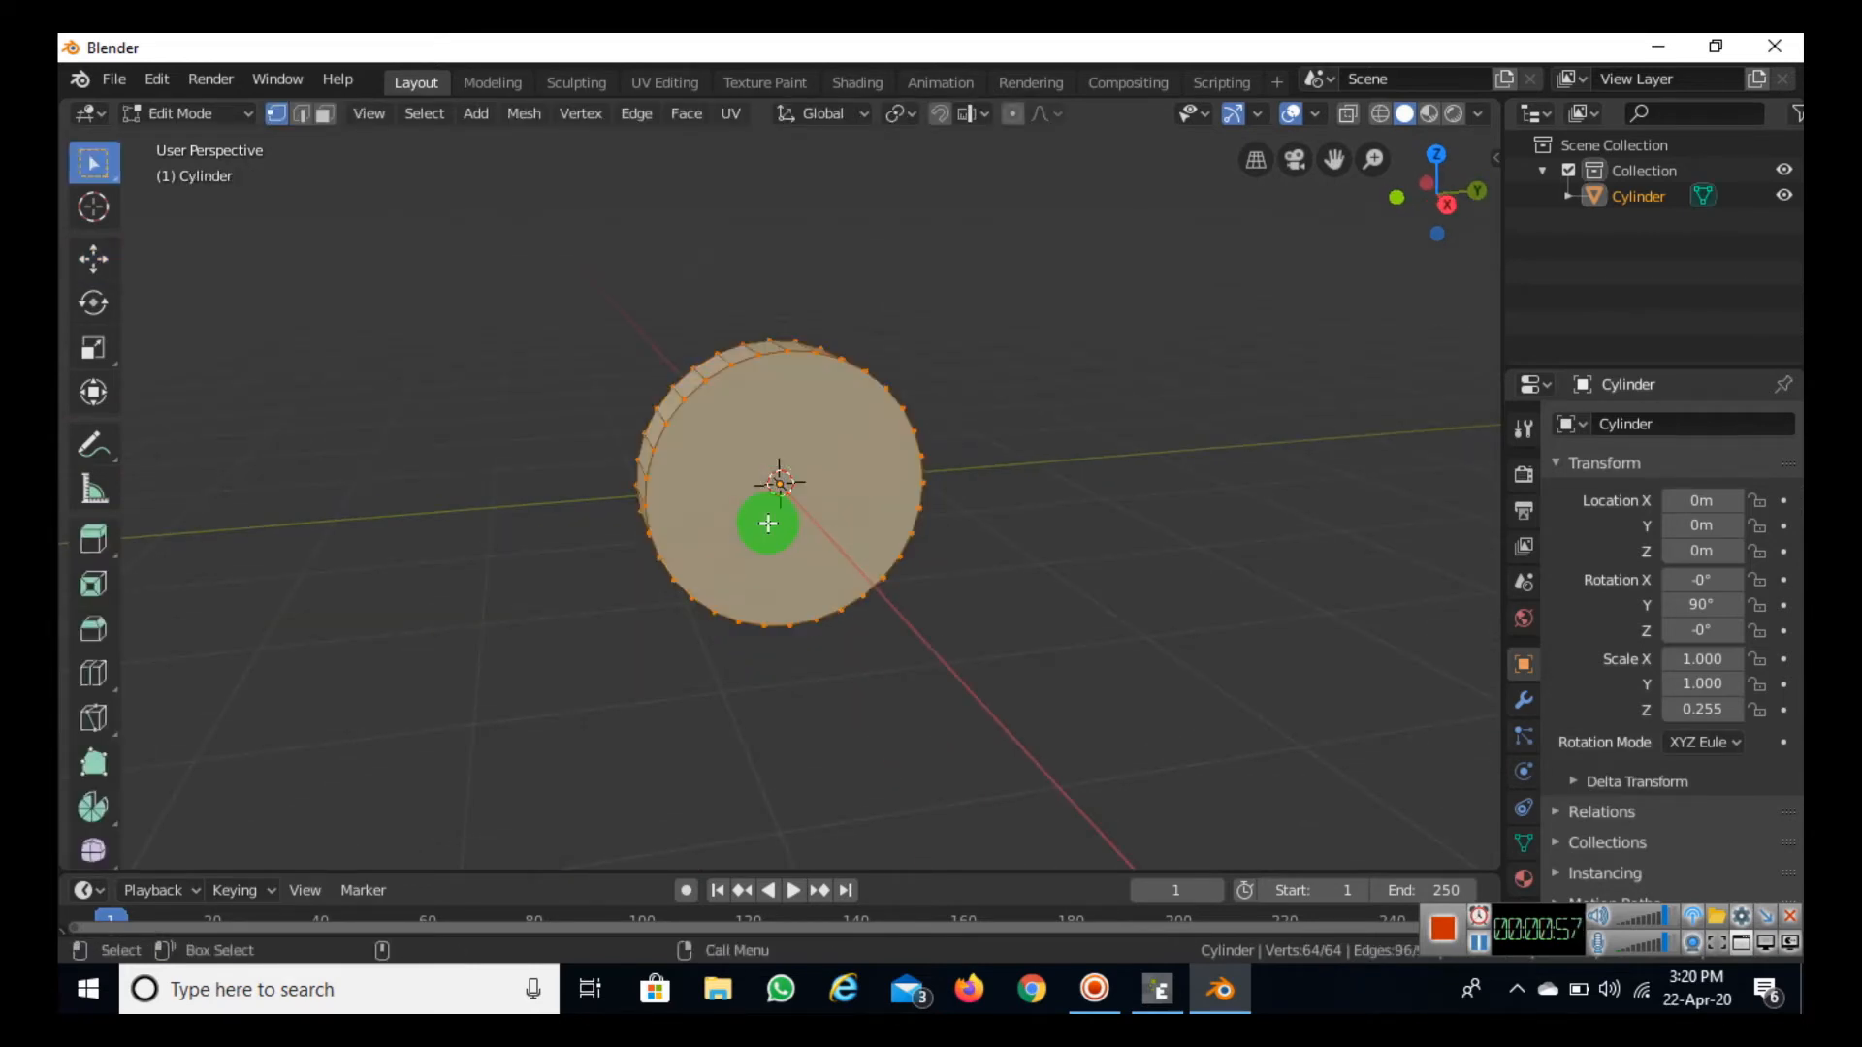
left_click(324, 114)
left_click(777, 522)
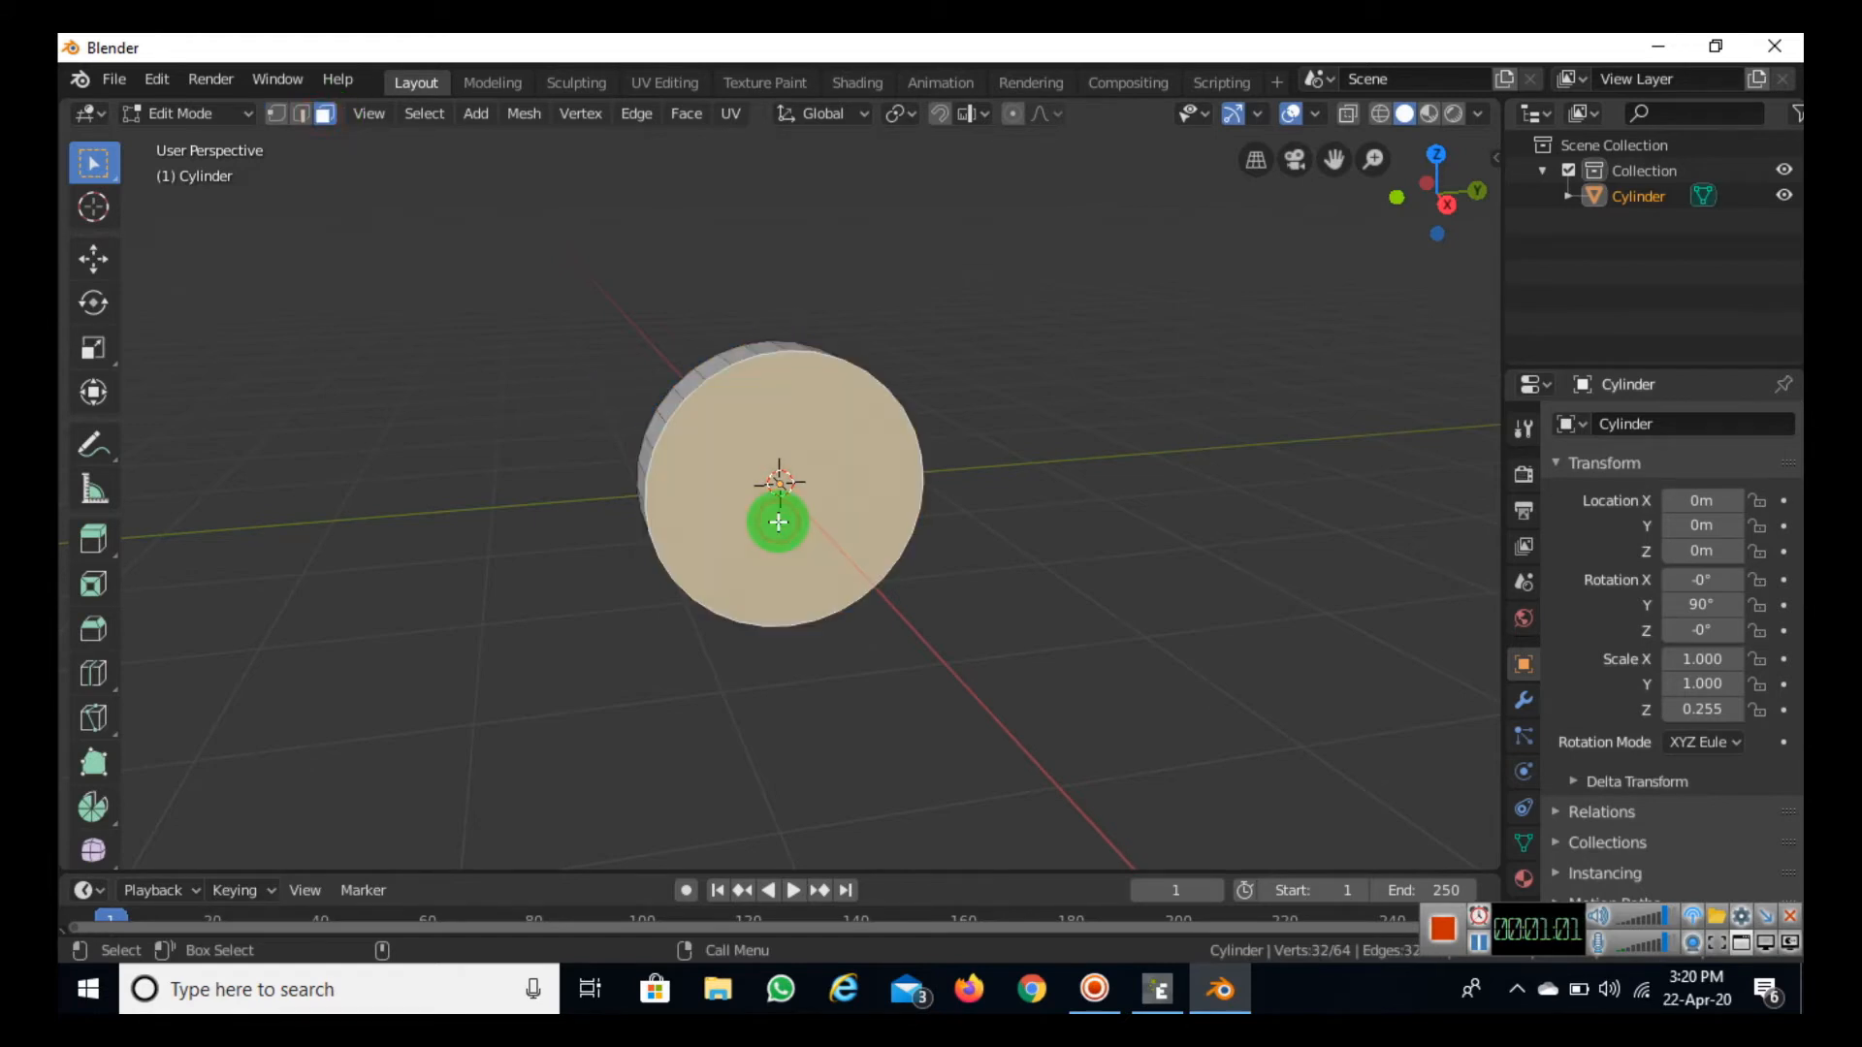
key("x")
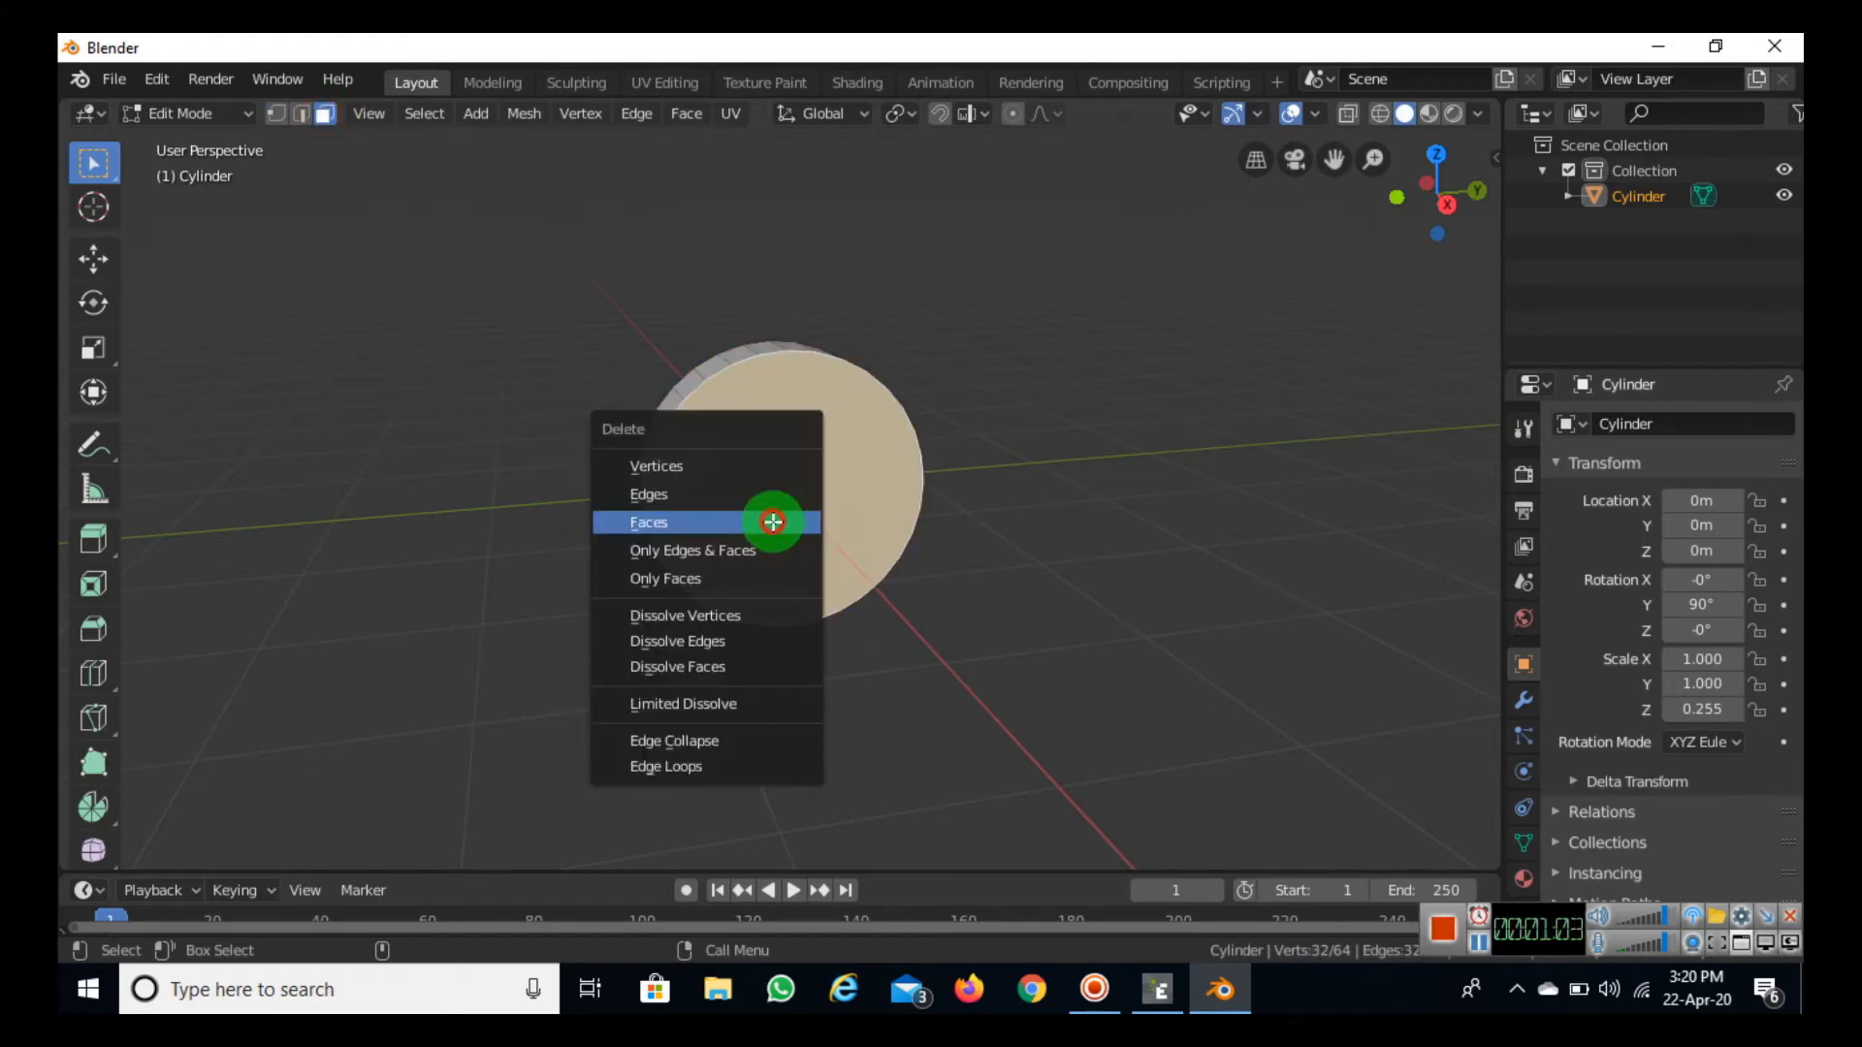
left_click(772, 522)
middle_click_drag(610, 695, 977, 666)
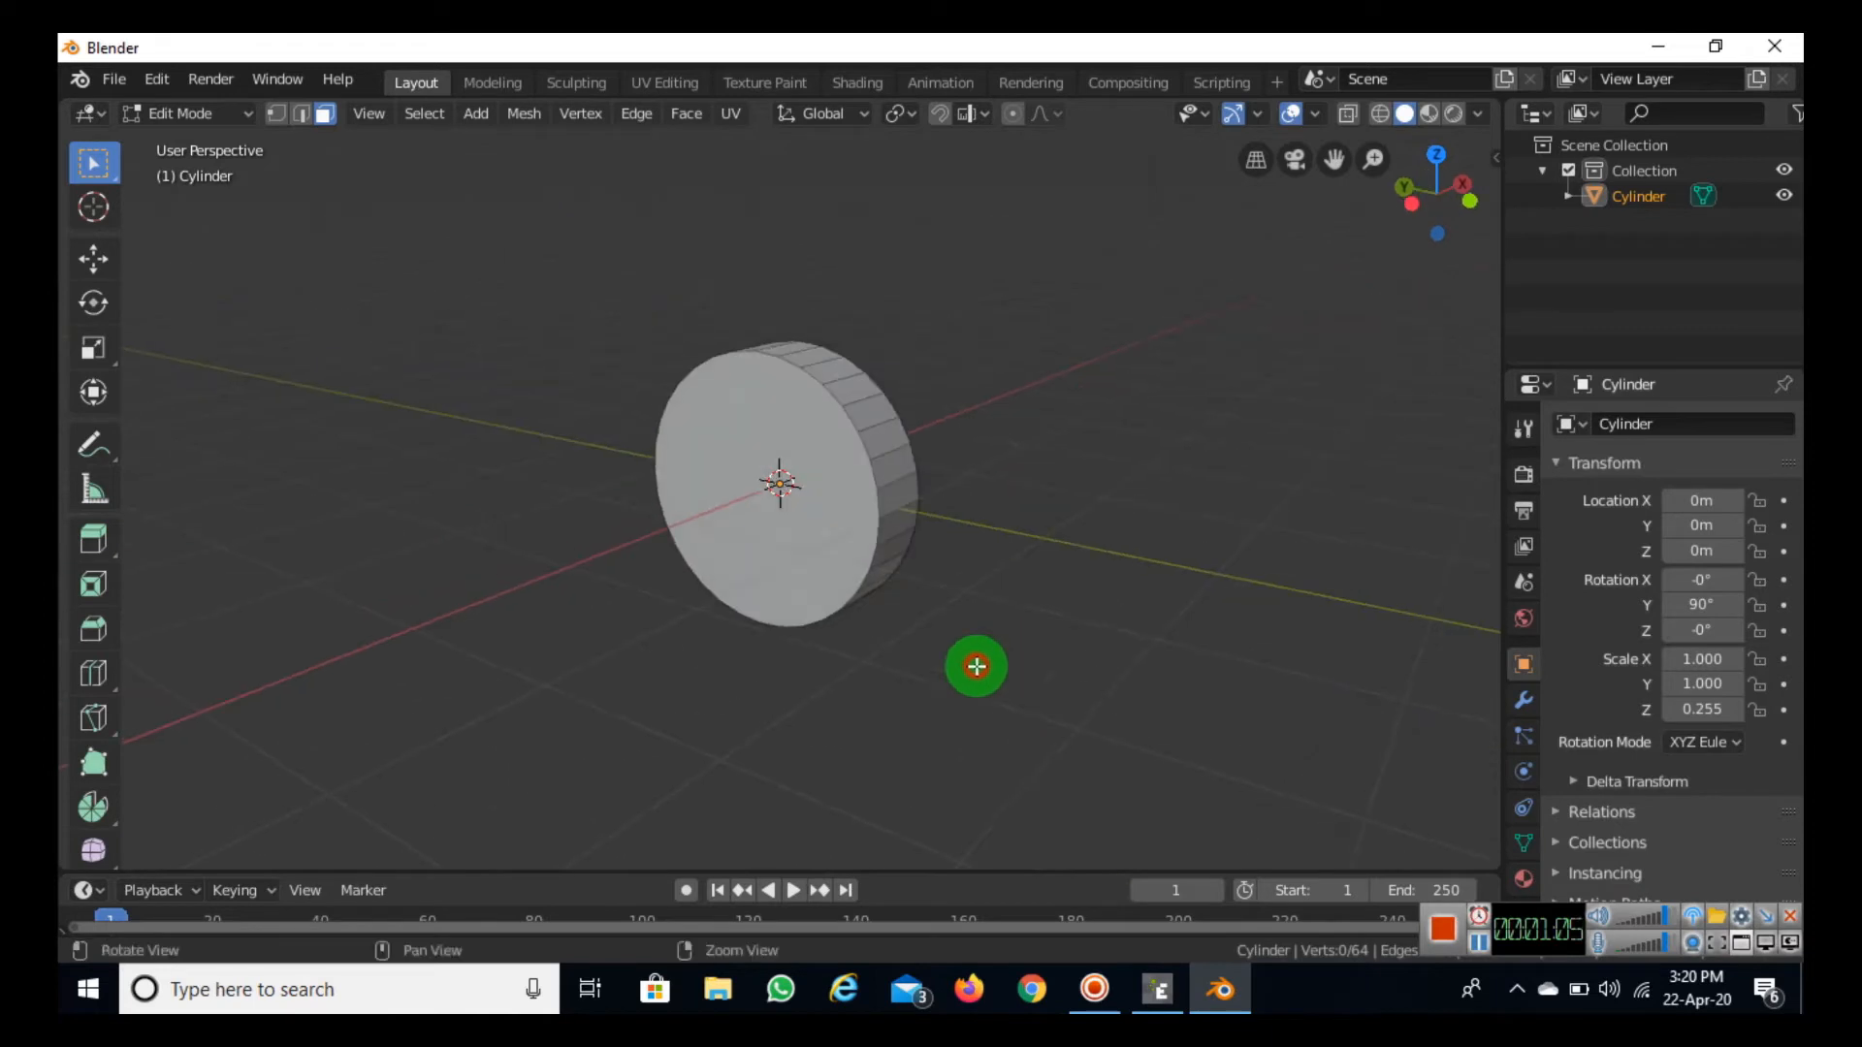
left_click(803, 504)
key("x")
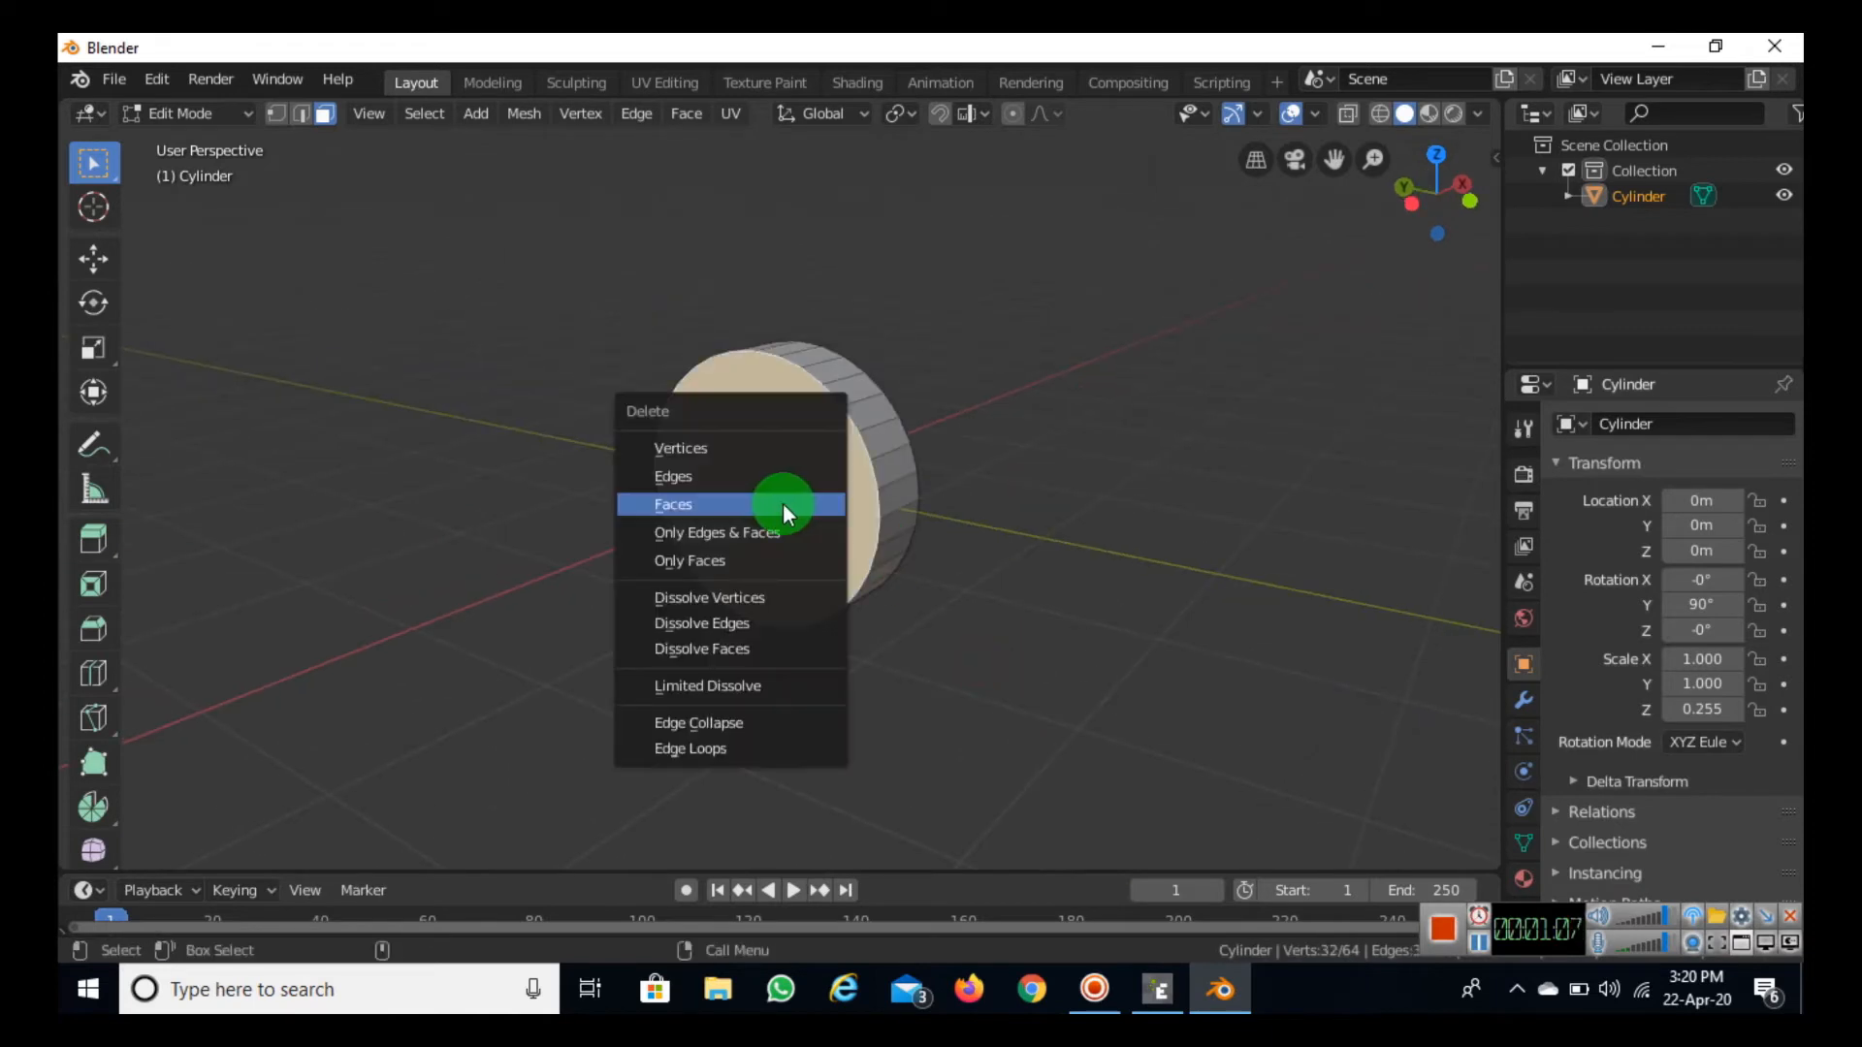
left_click(733, 505)
Step: Extrude all faces of the band in place and scale them to about 0.795 to form an inner wall, then clear the selection
middle_click_drag(1027, 707, 657, 660)
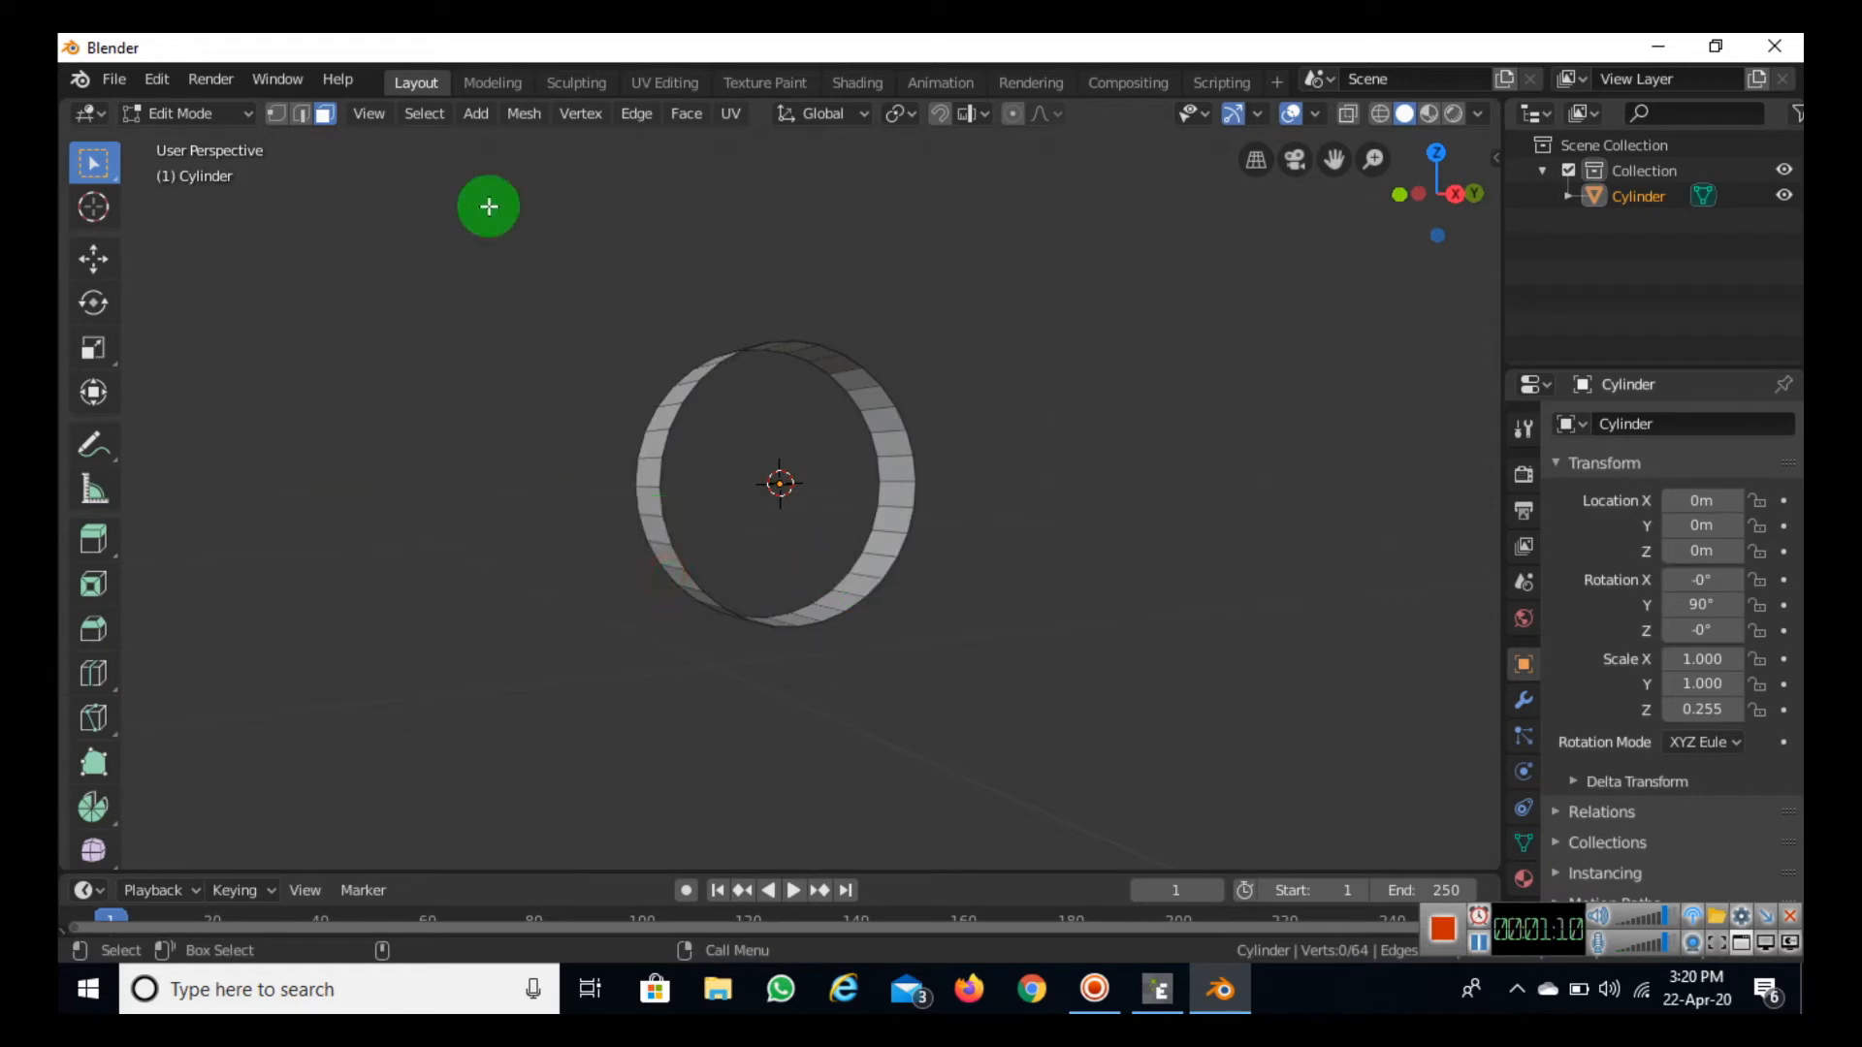
key("a")
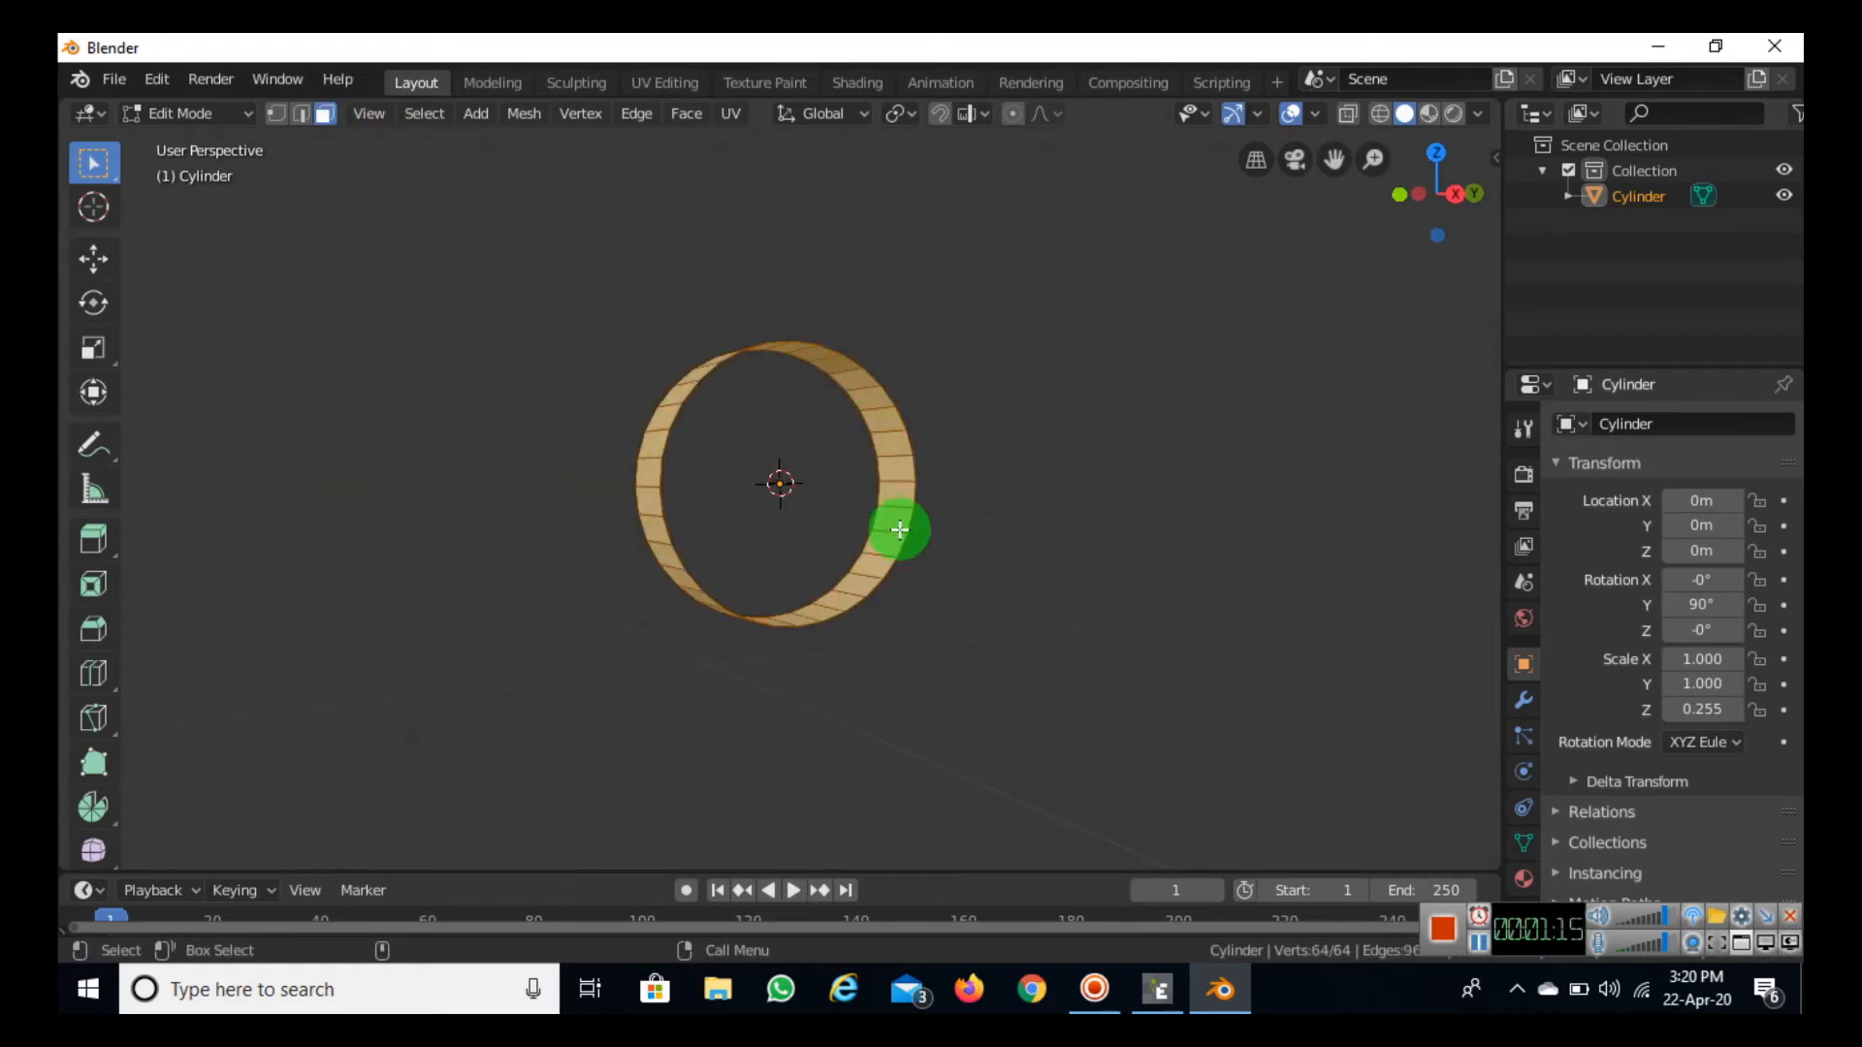
key("e")
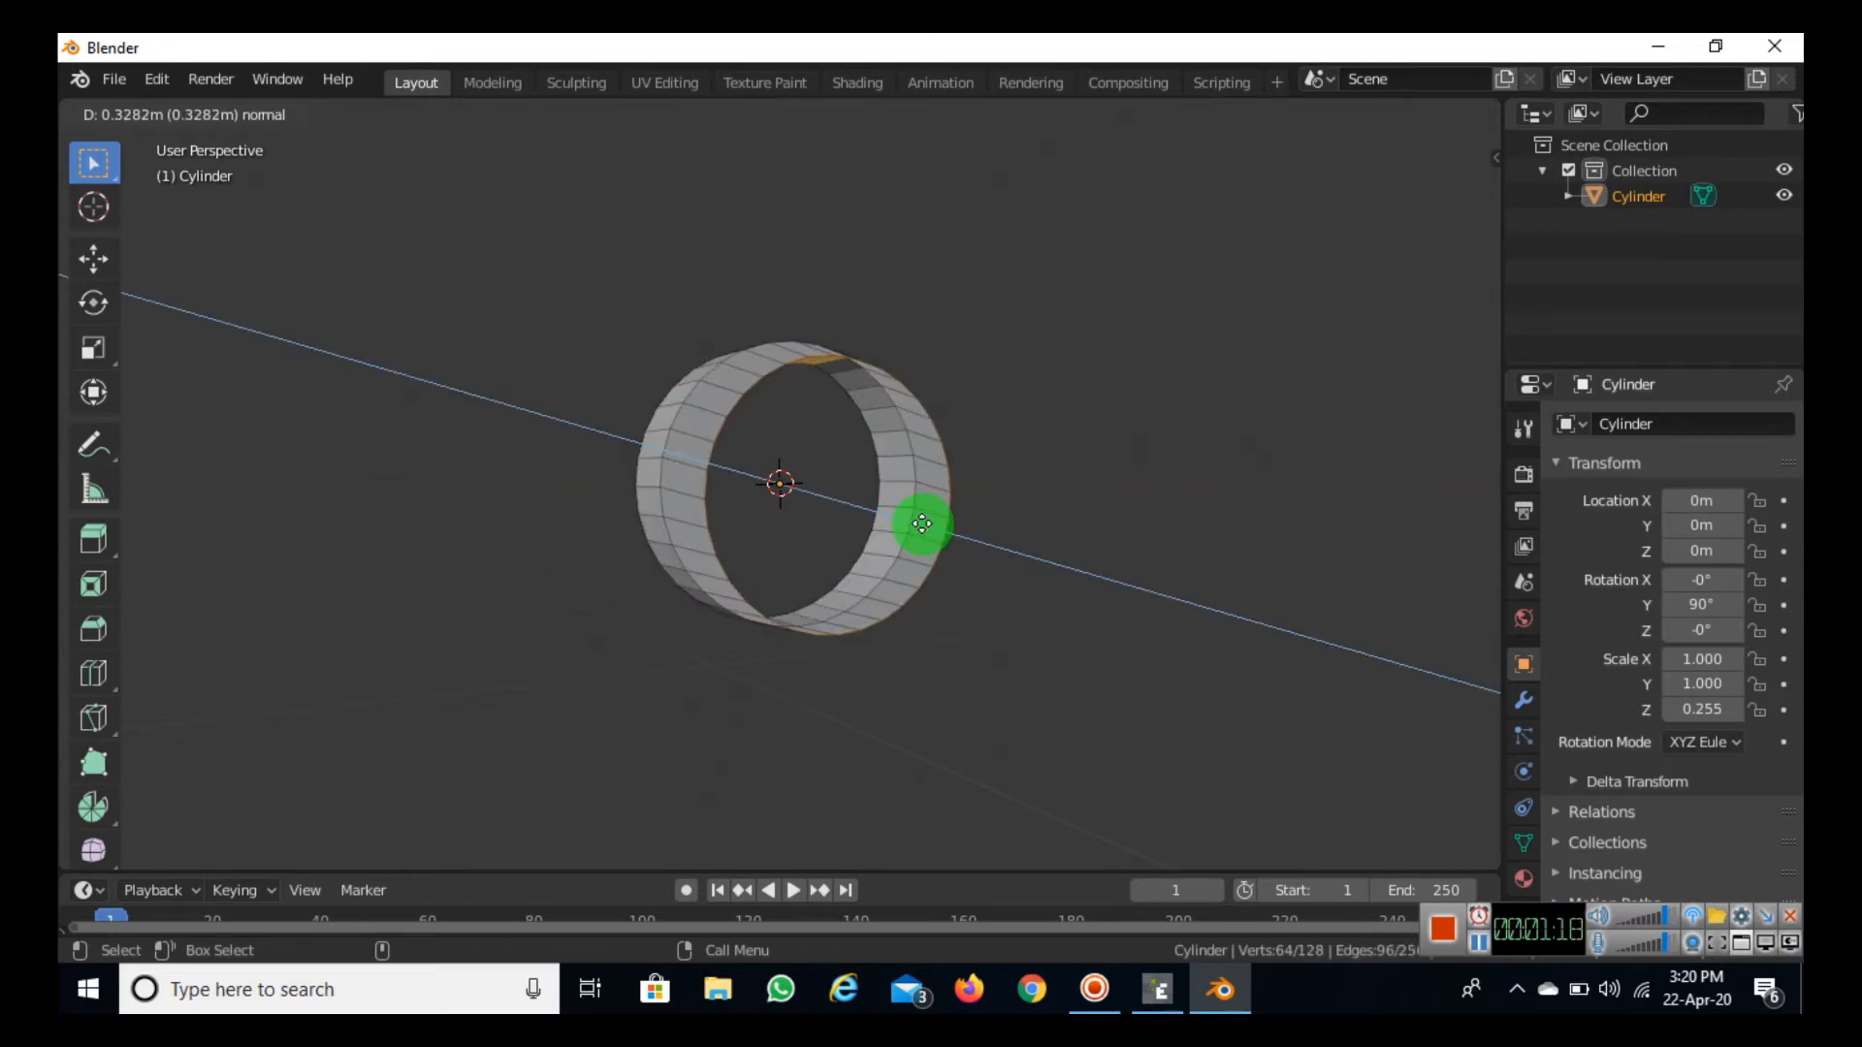
right_click(921, 523)
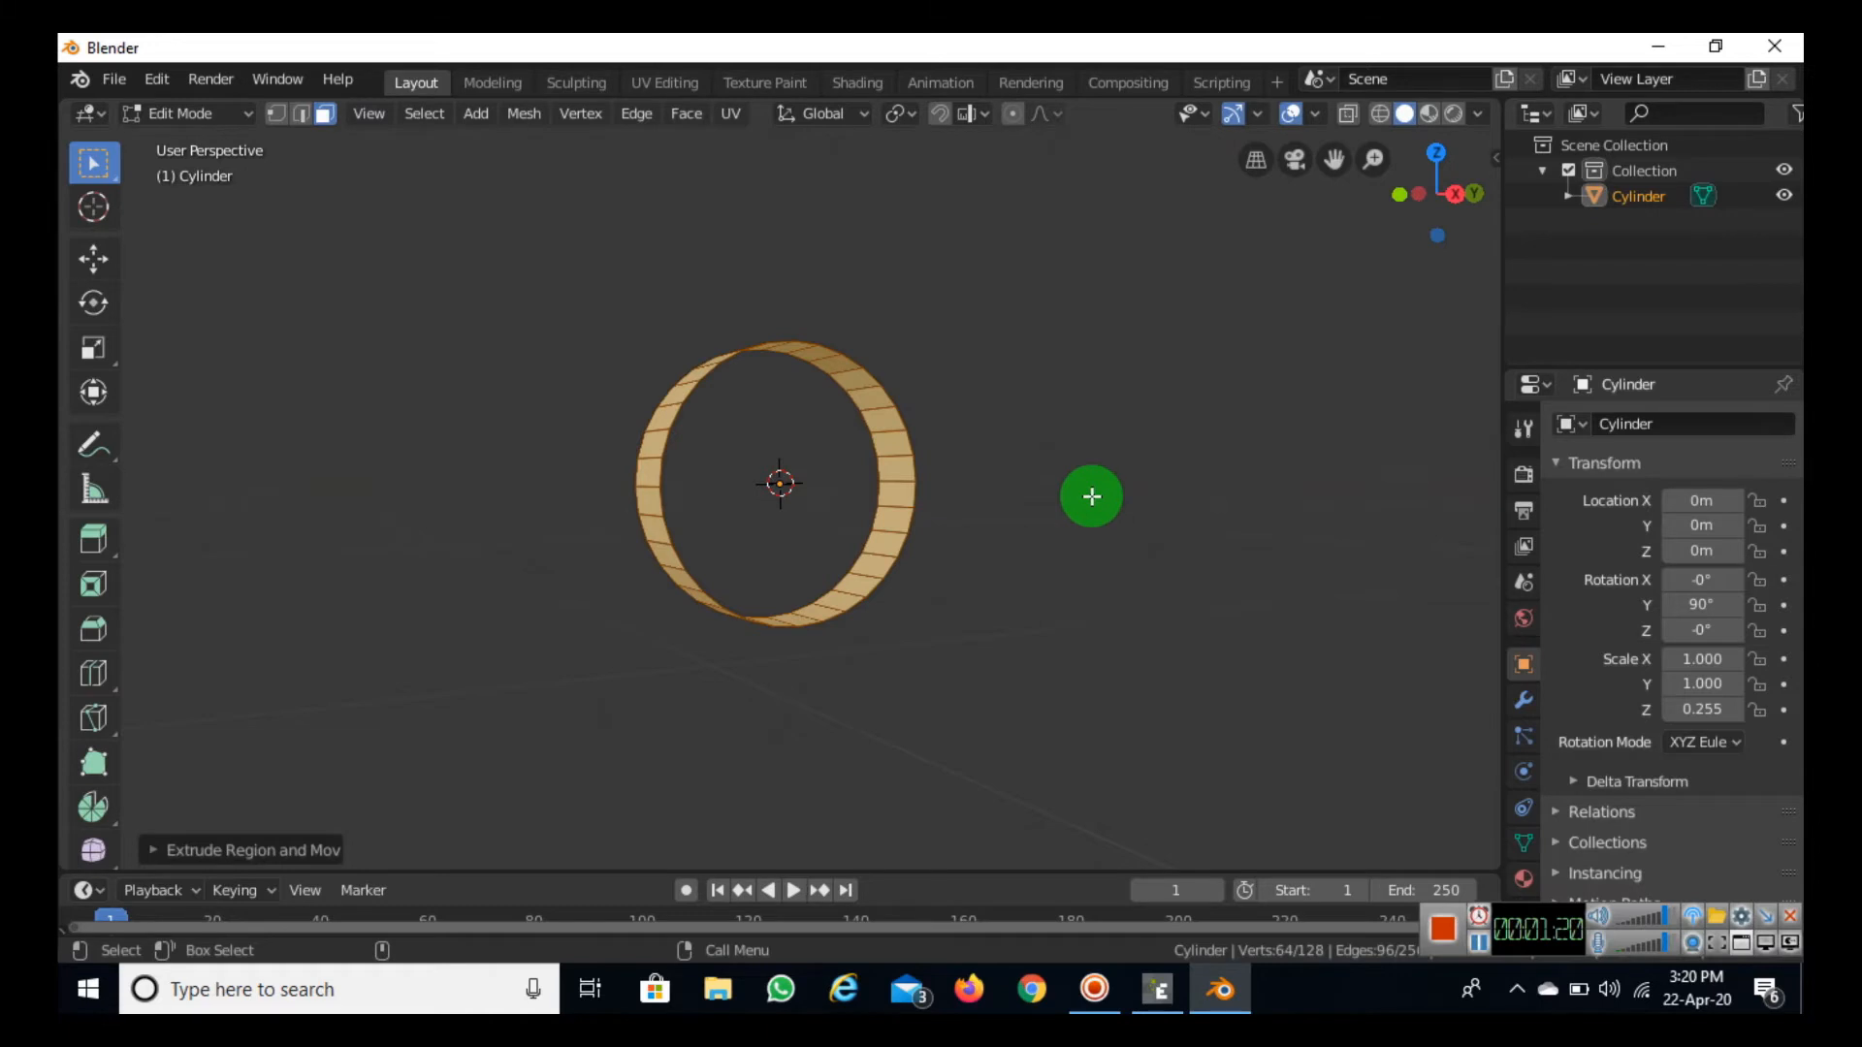
key("e")
right_click(1091, 495)
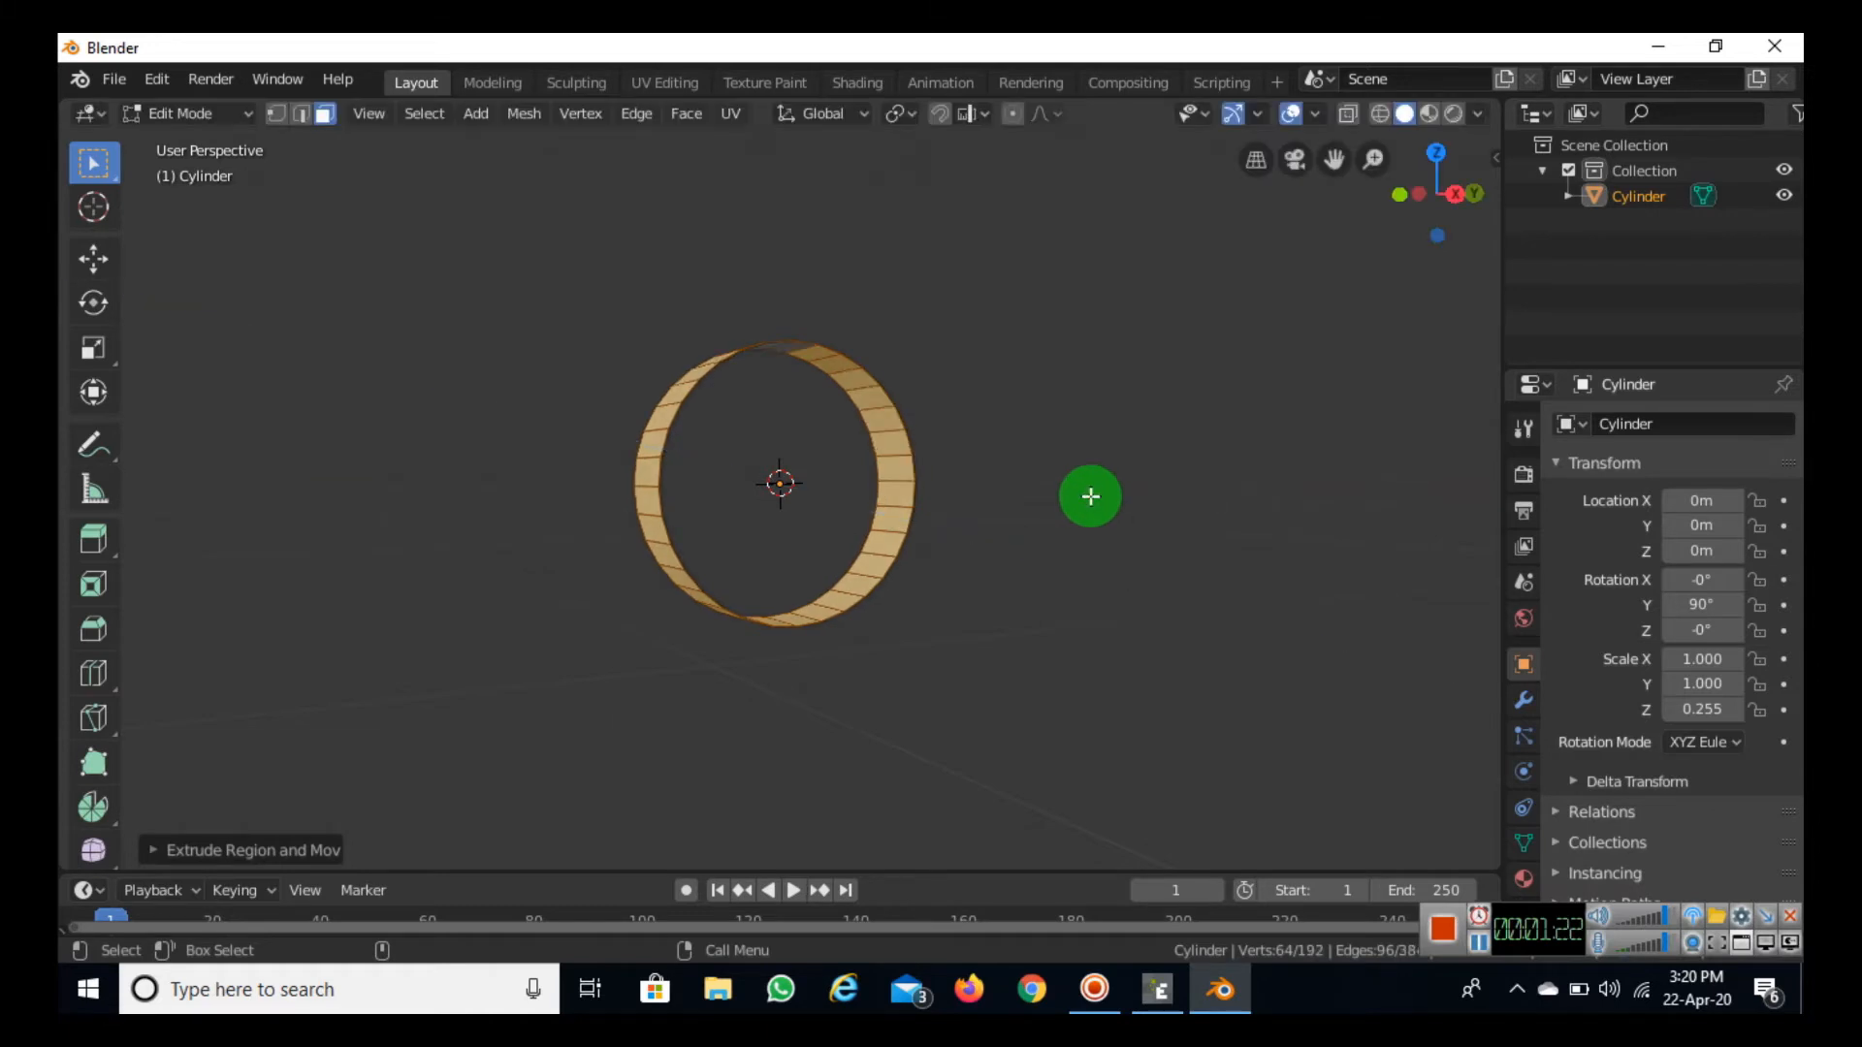
key("s")
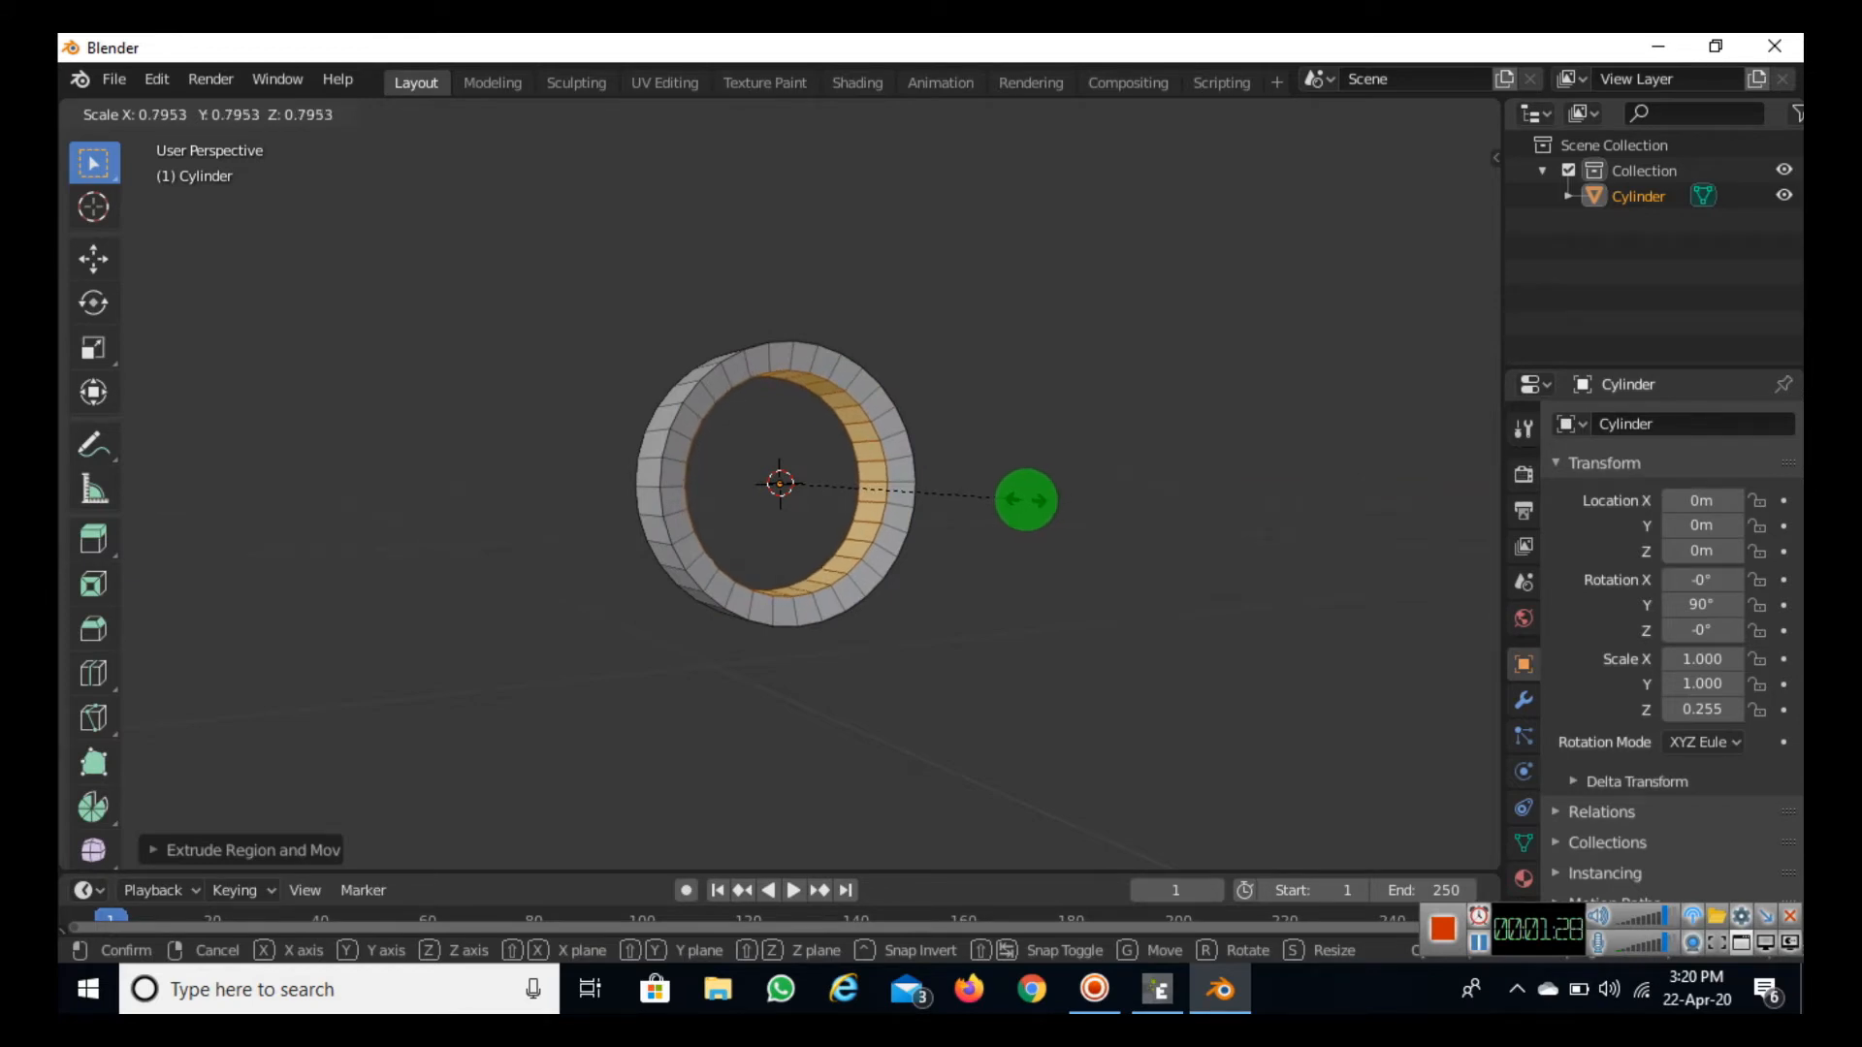
left_click(1026, 500)
middle_click_drag(771, 727, 811, 715)
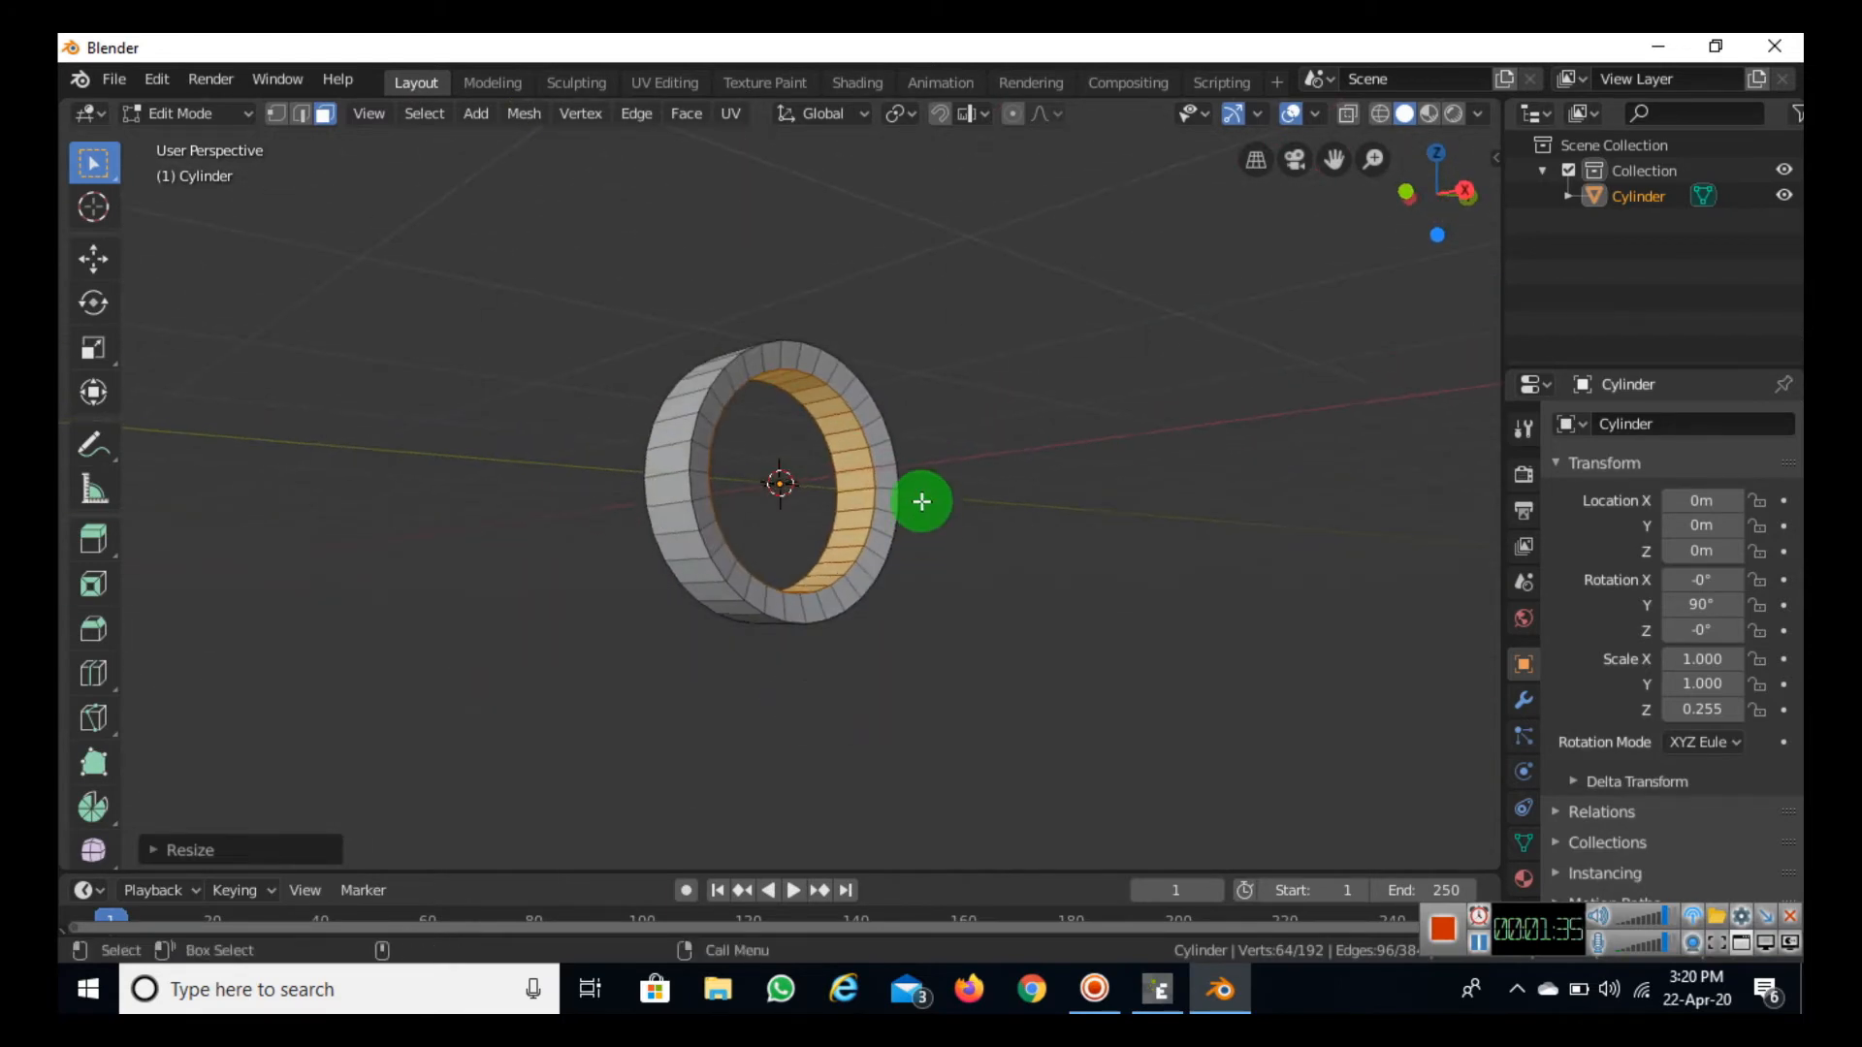
key("a")
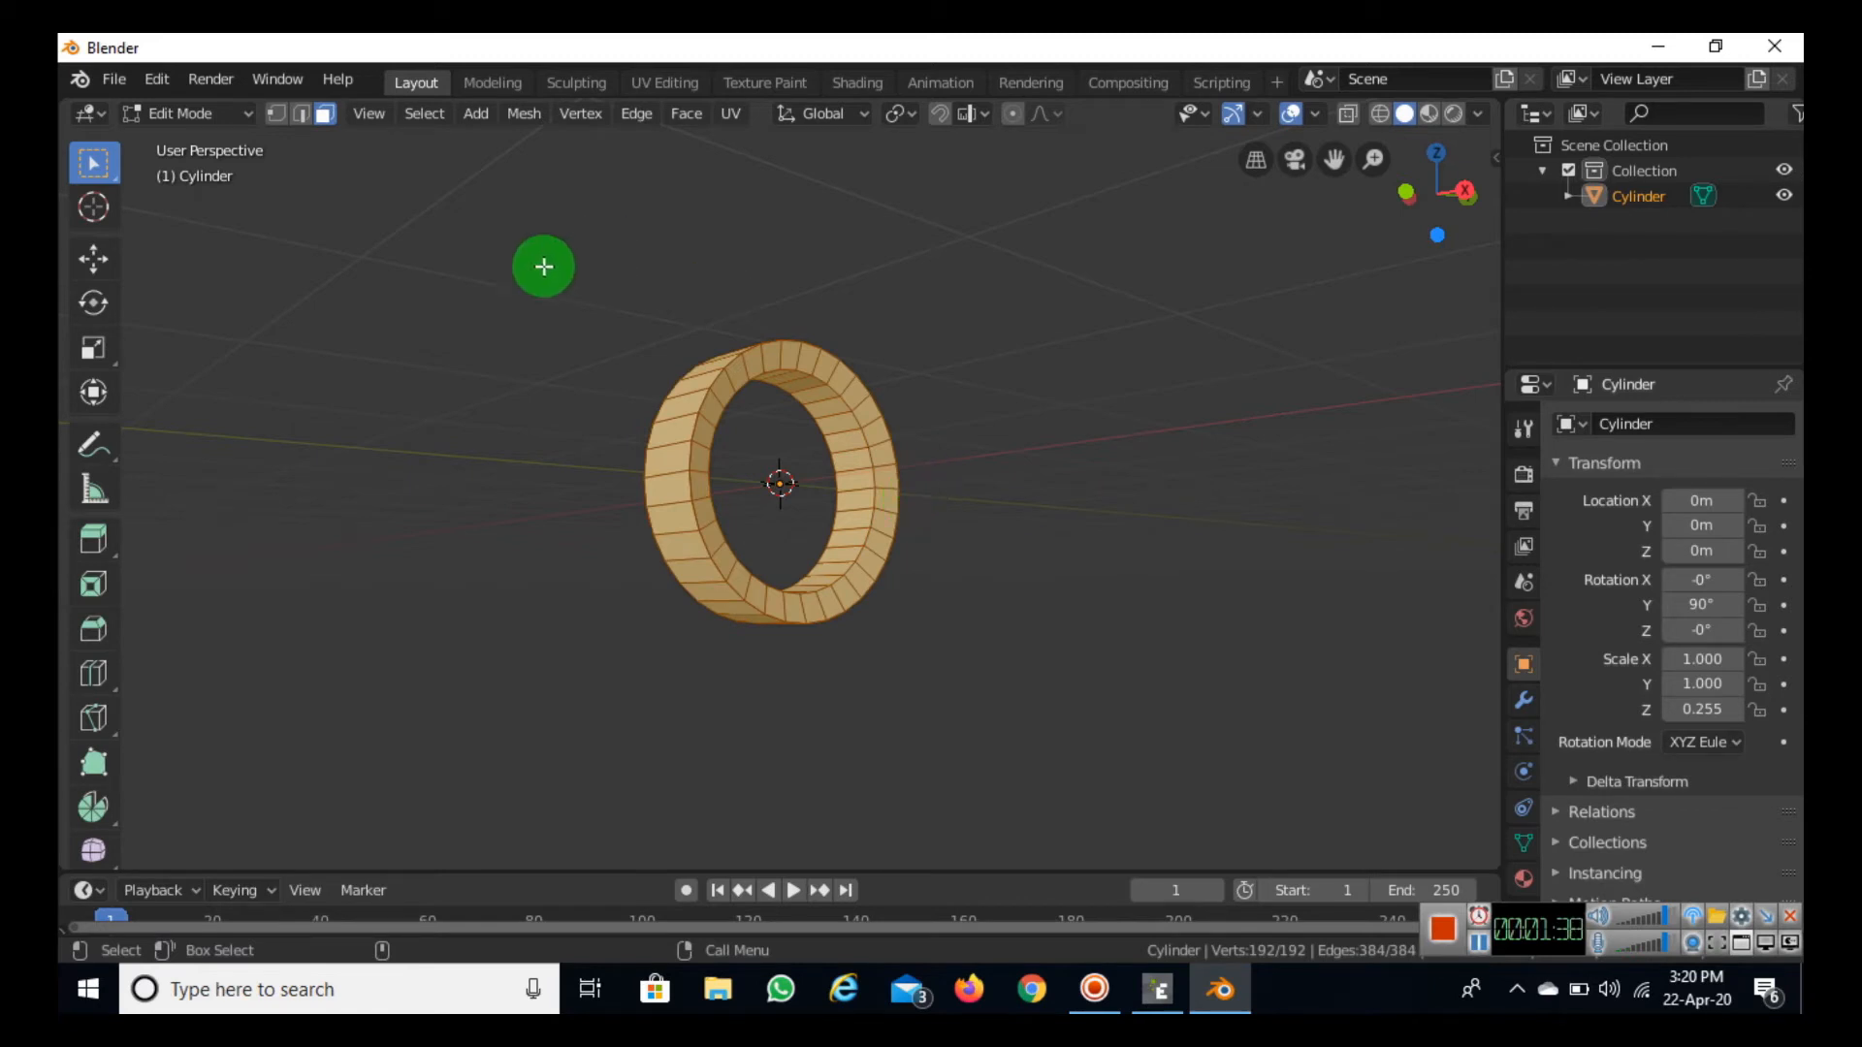
left_click(540, 266)
Step: Select eight alternate faces on the ring's inner wall along its visible half, skipping every second face
scroll(878, 454, "up", 5)
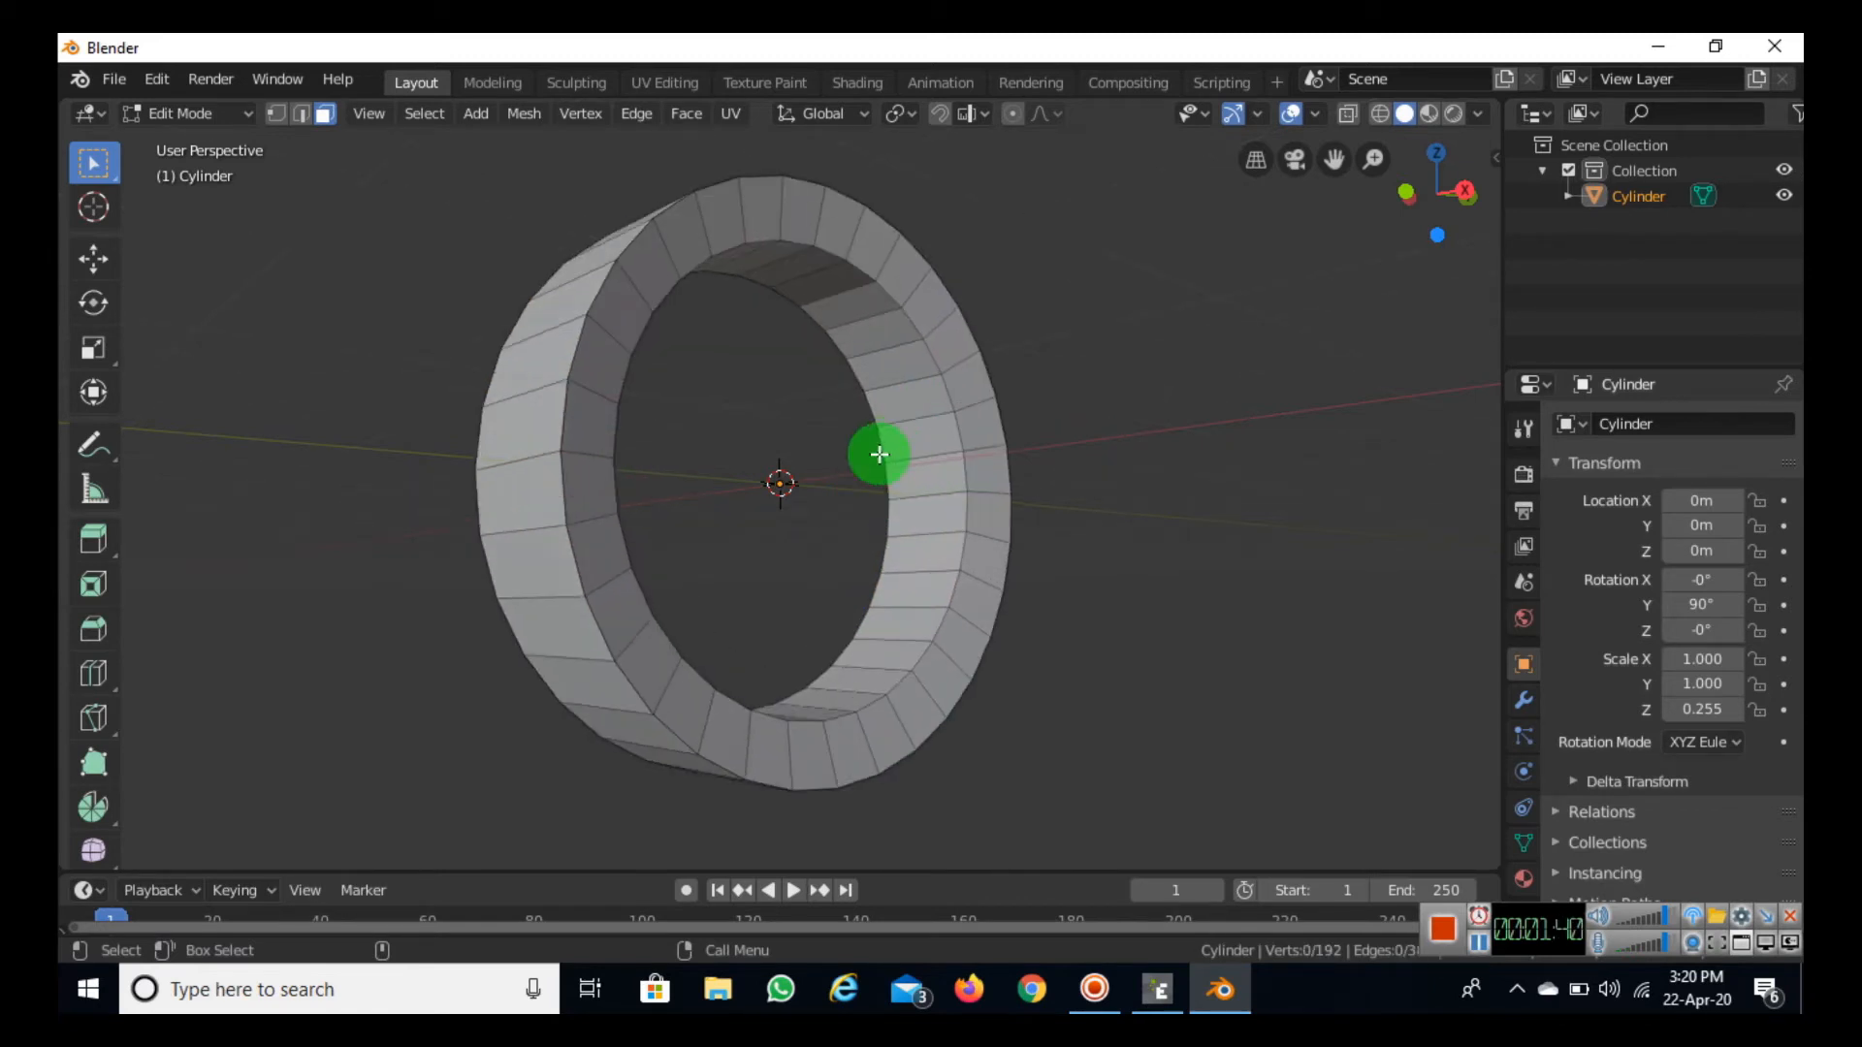
scroll(892, 453, "down", 2)
left_click(900, 440)
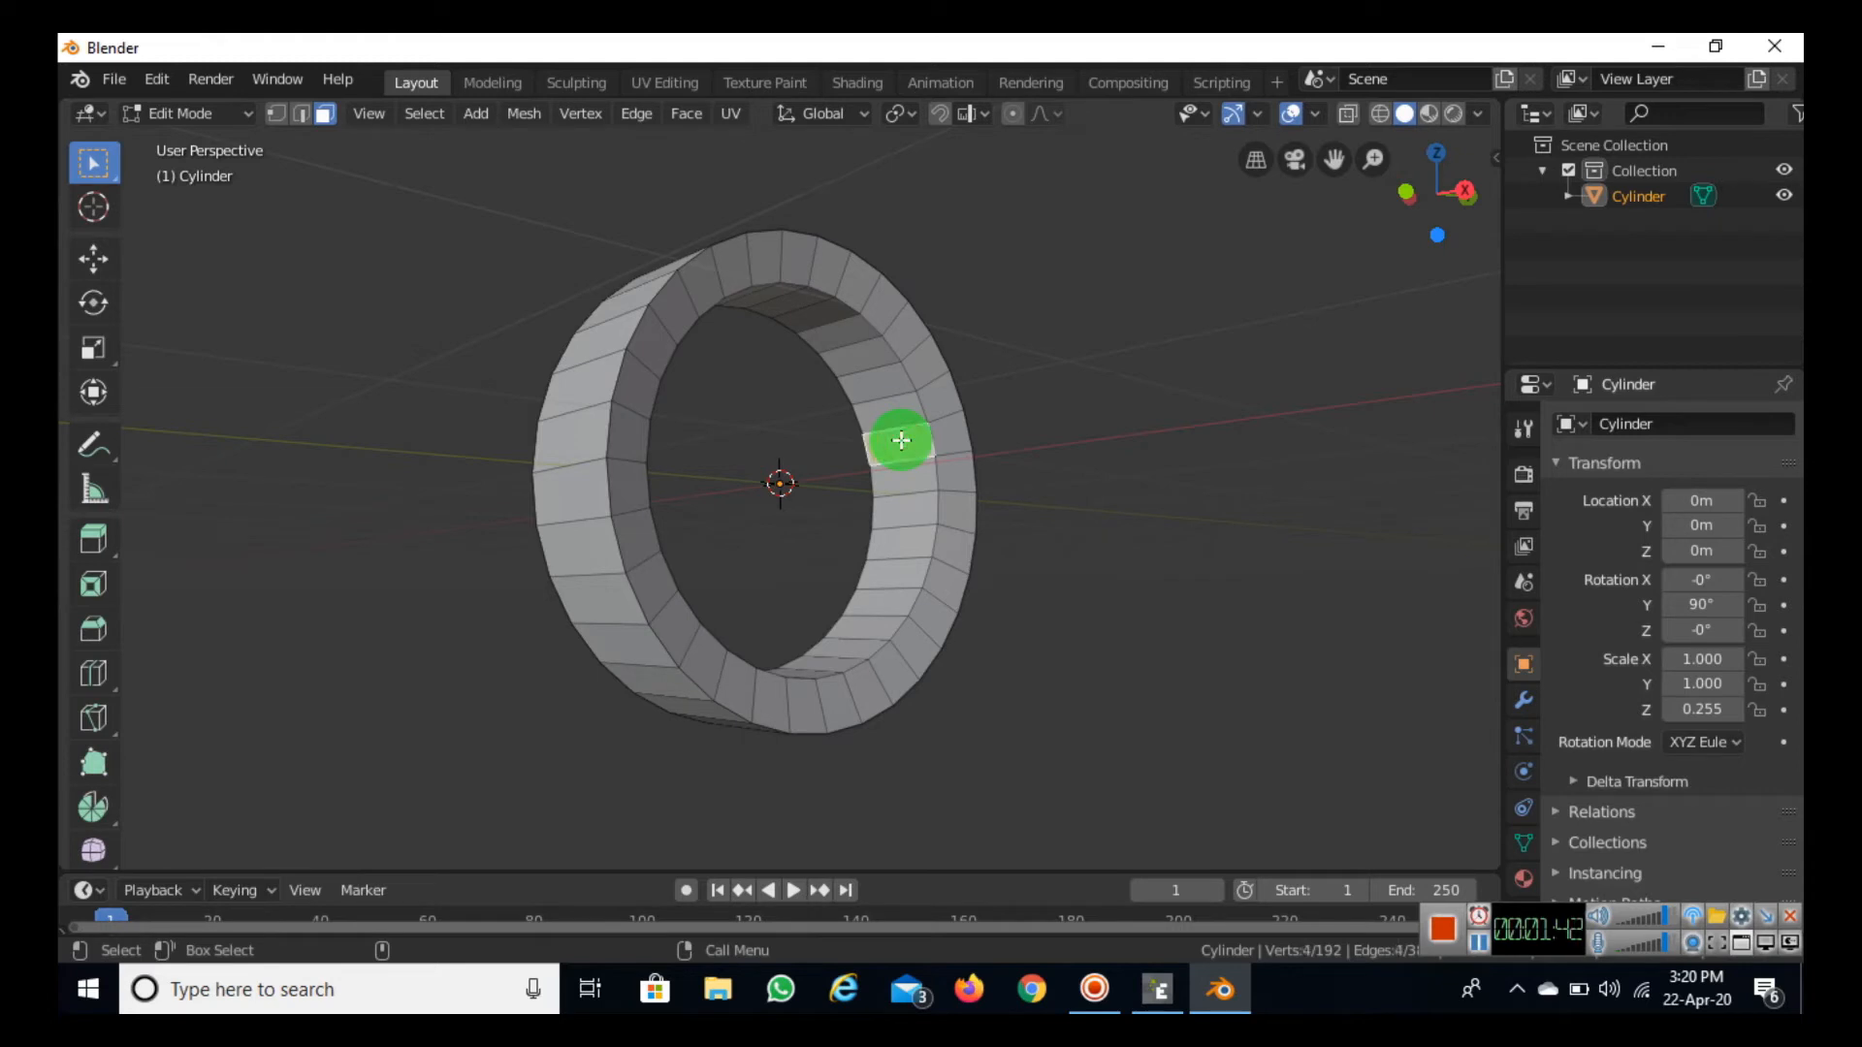
left_click(883, 382, "shift")
left_click(826, 327, "shift")
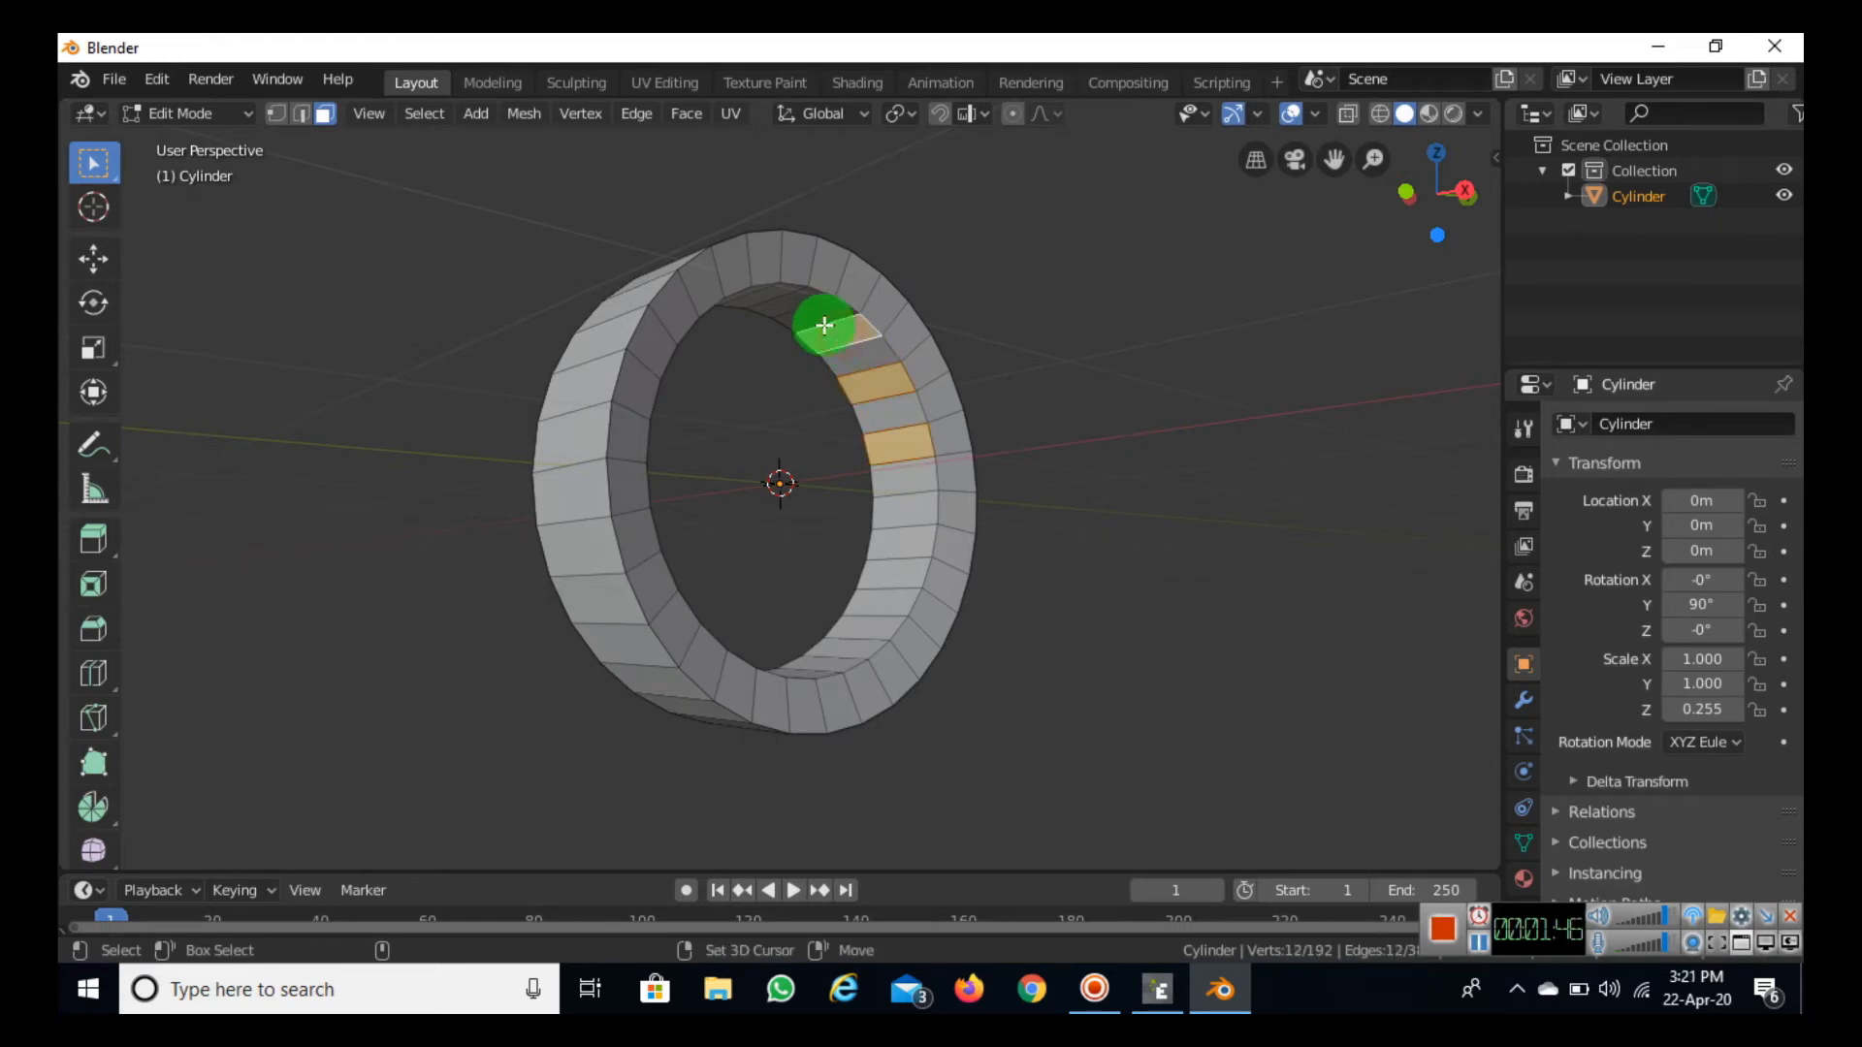
left_click(788, 302, "shift")
left_click(908, 511, "shift")
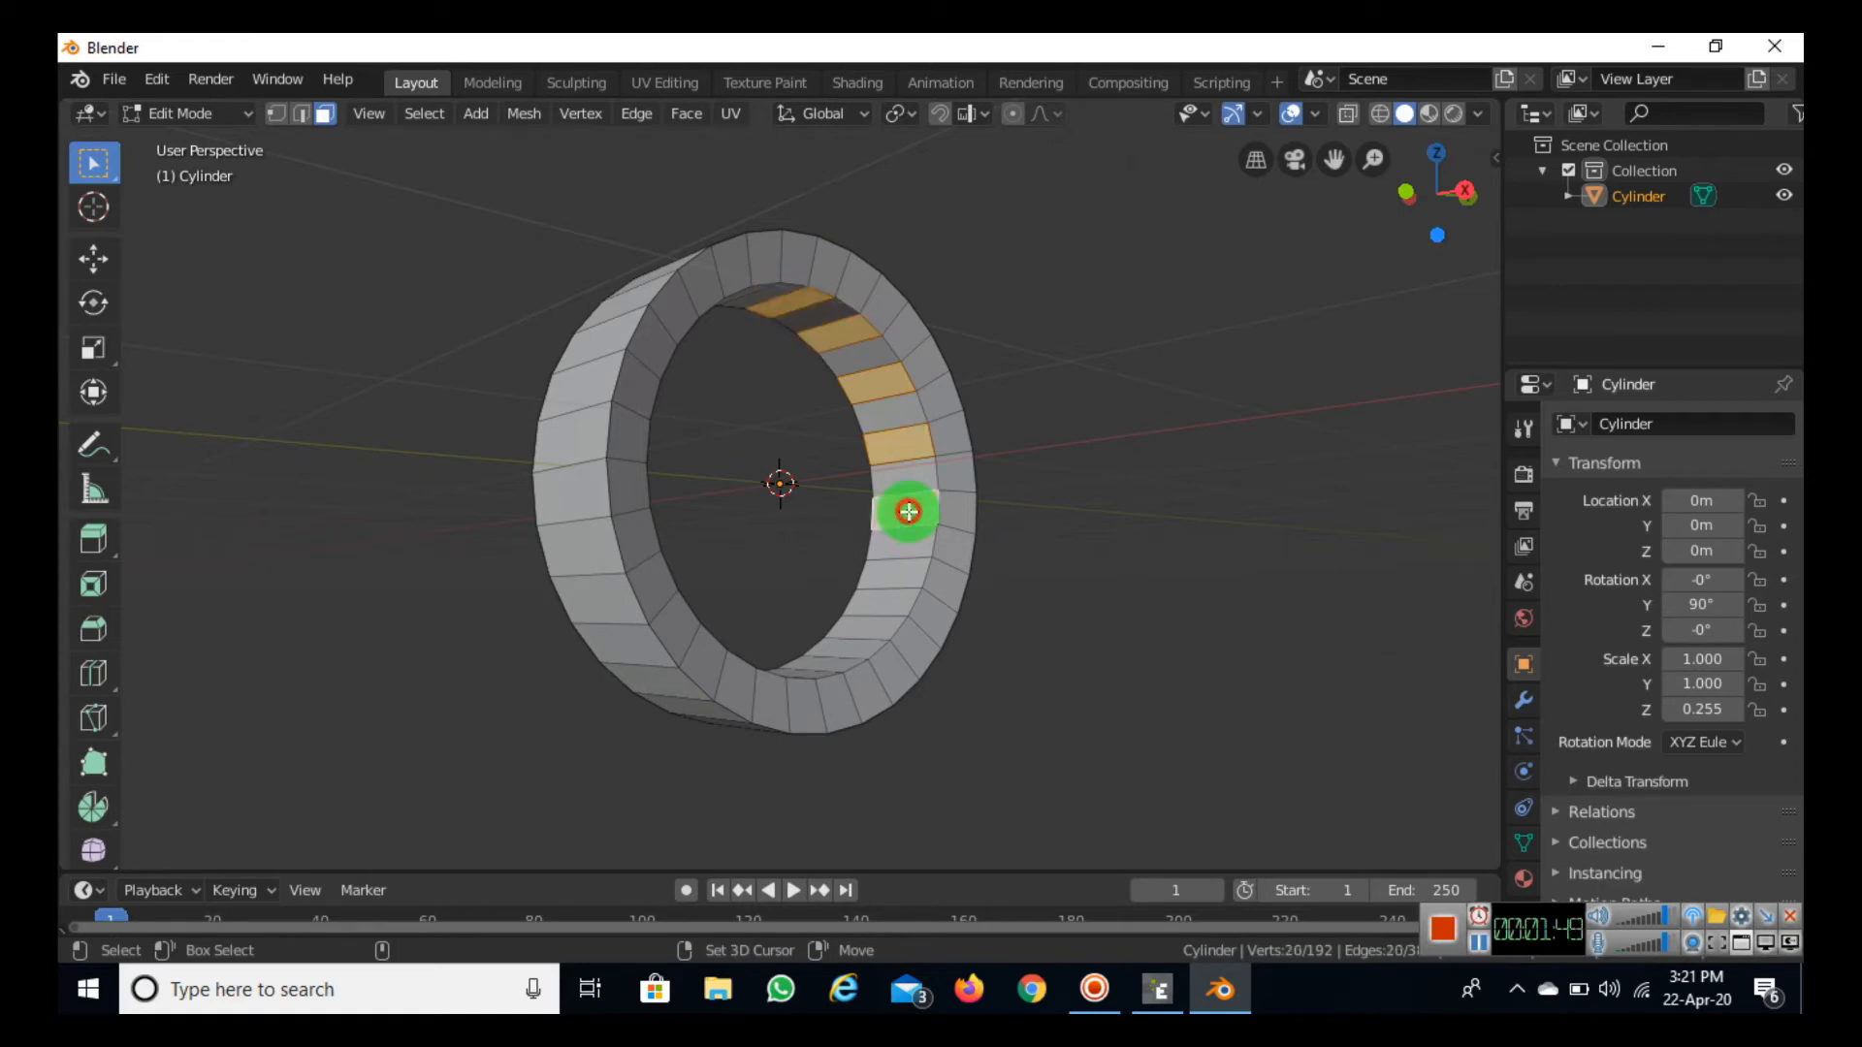
left_click(904, 578, "shift")
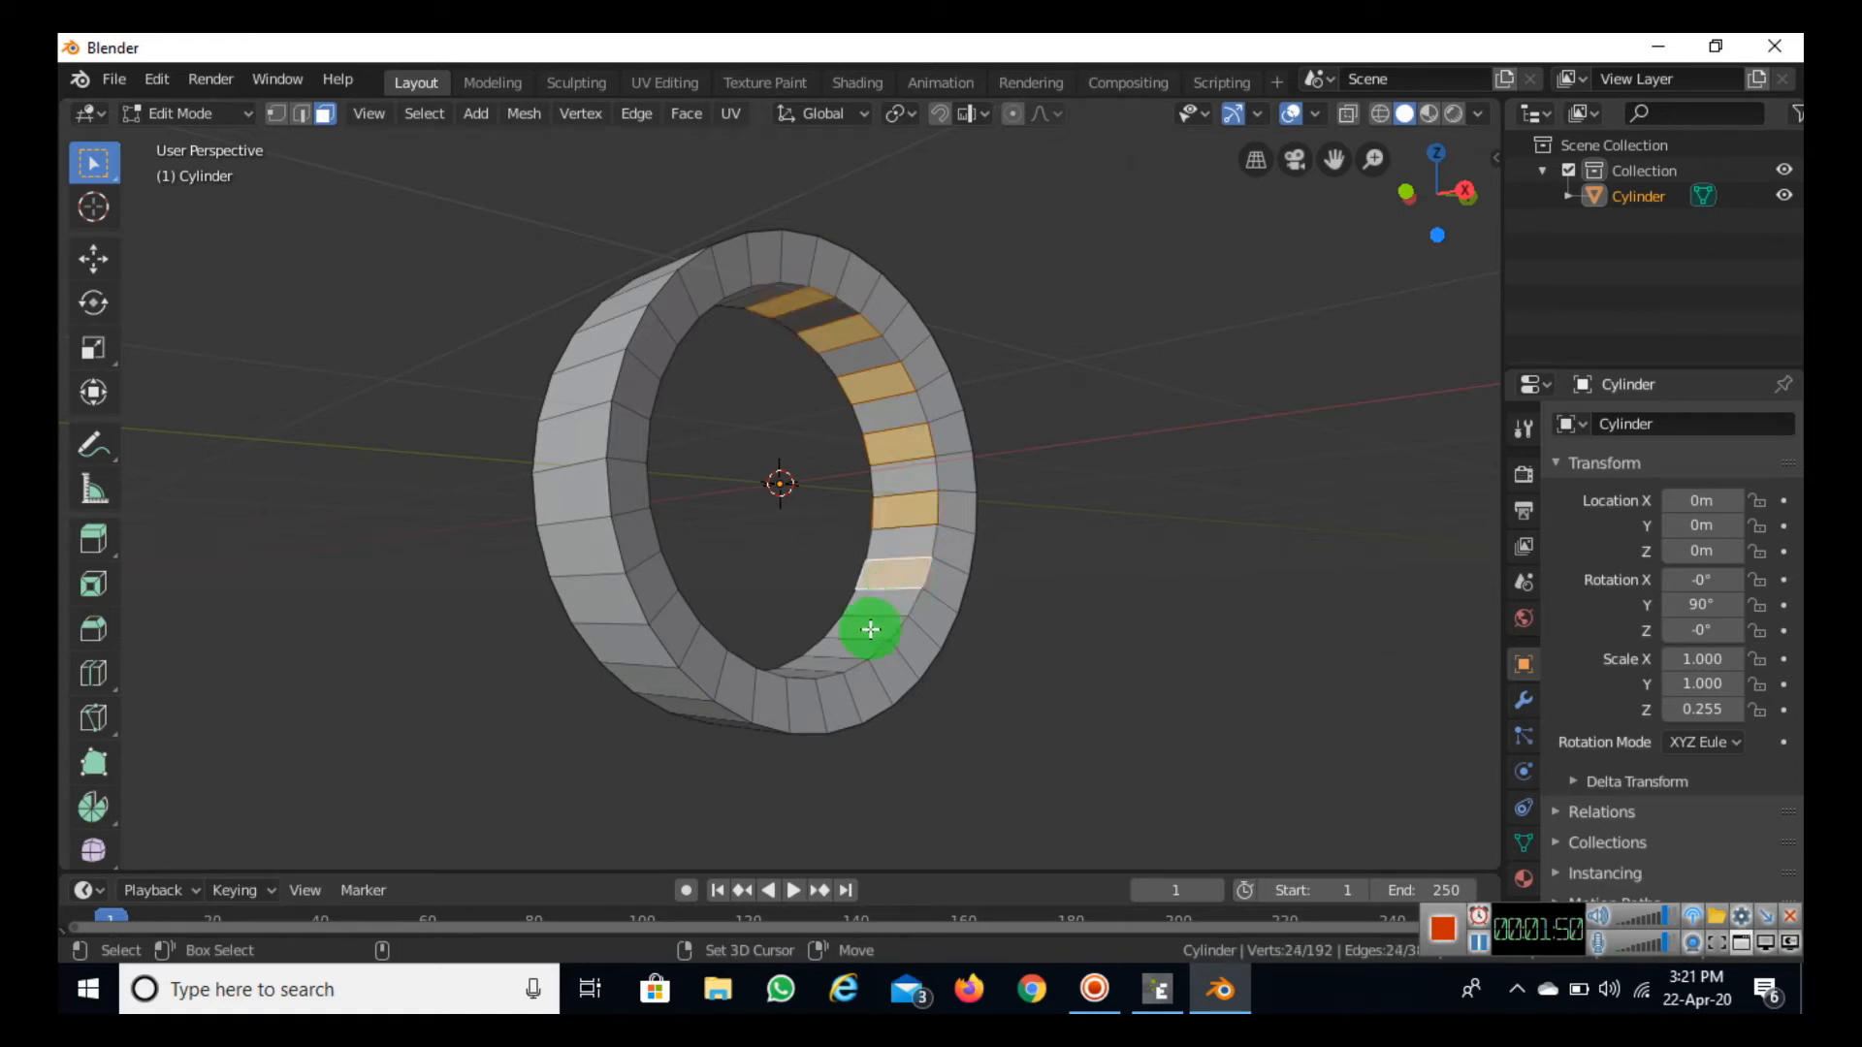
left_click(870, 627, "shift")
left_click(836, 663, "shift")
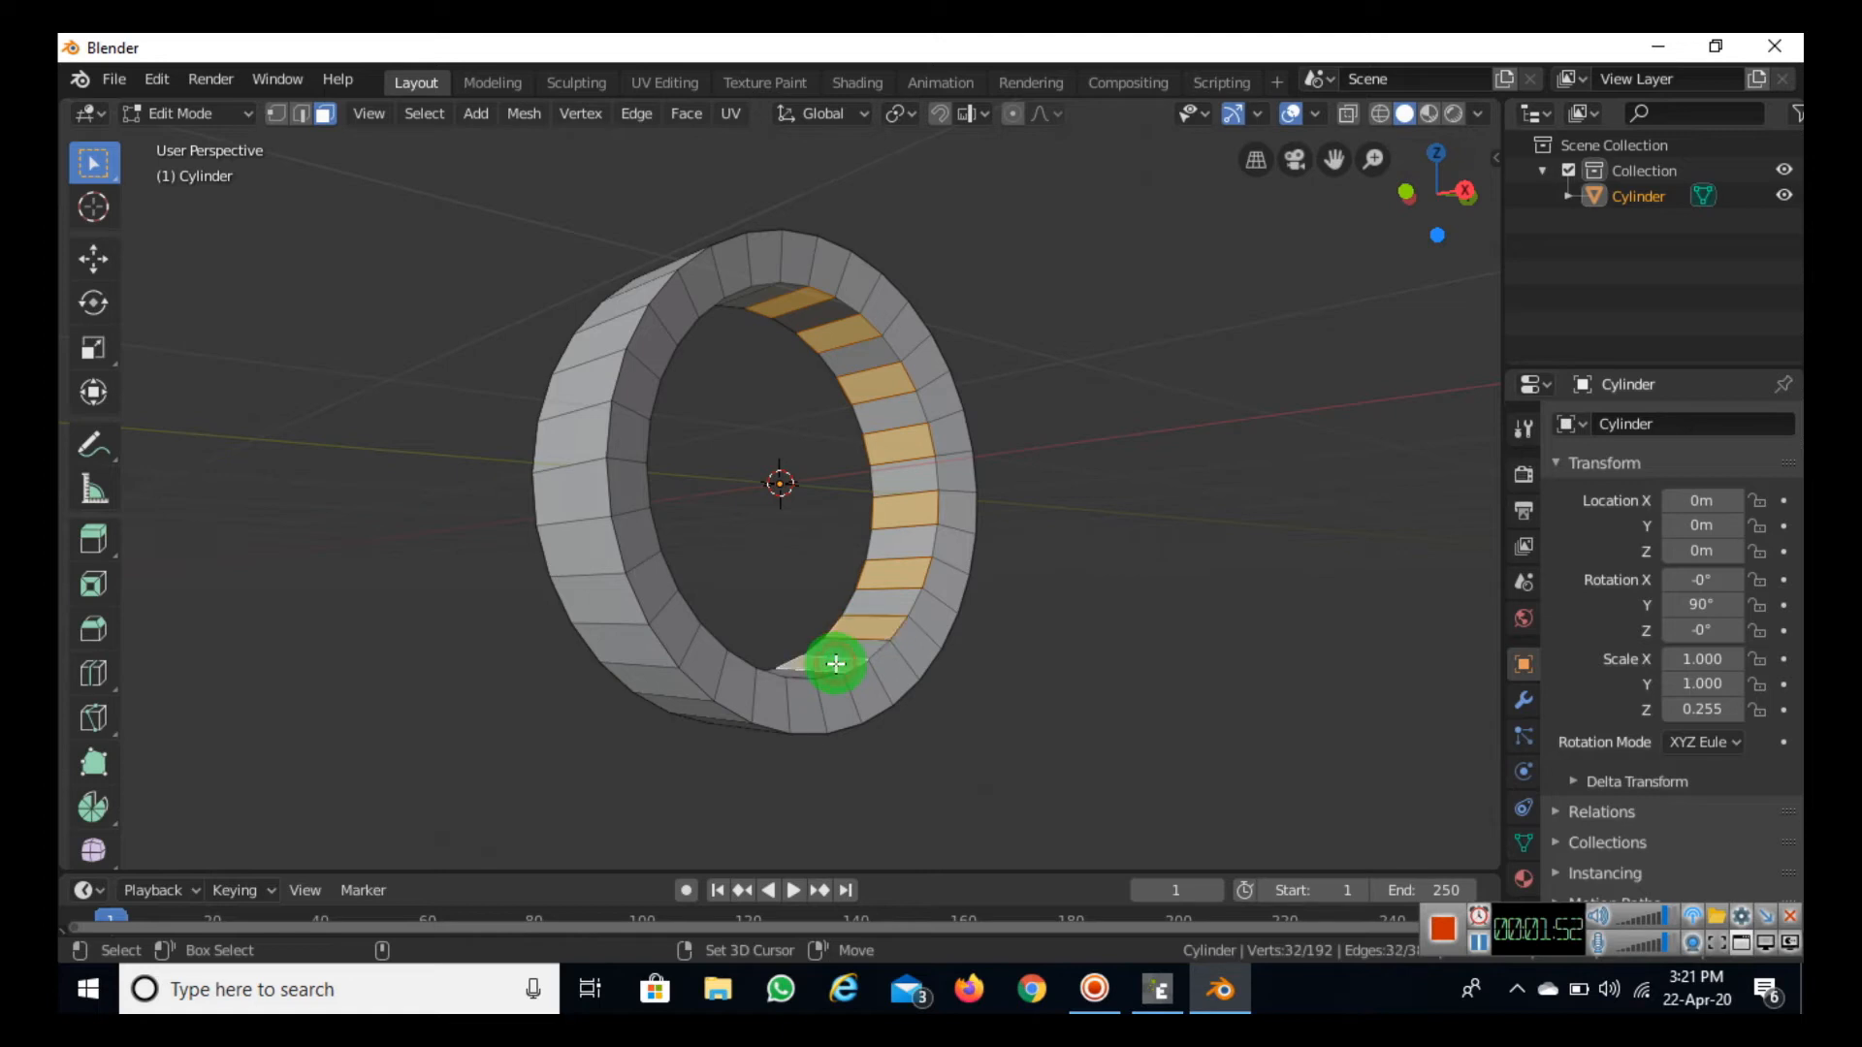
Step: Add the eight alternate inner faces on the opposite half to the selection, continuing the every-second-face pattern around the ring
middle_click_drag(1023, 669, 775, 775)
left_click(762, 646, "shift")
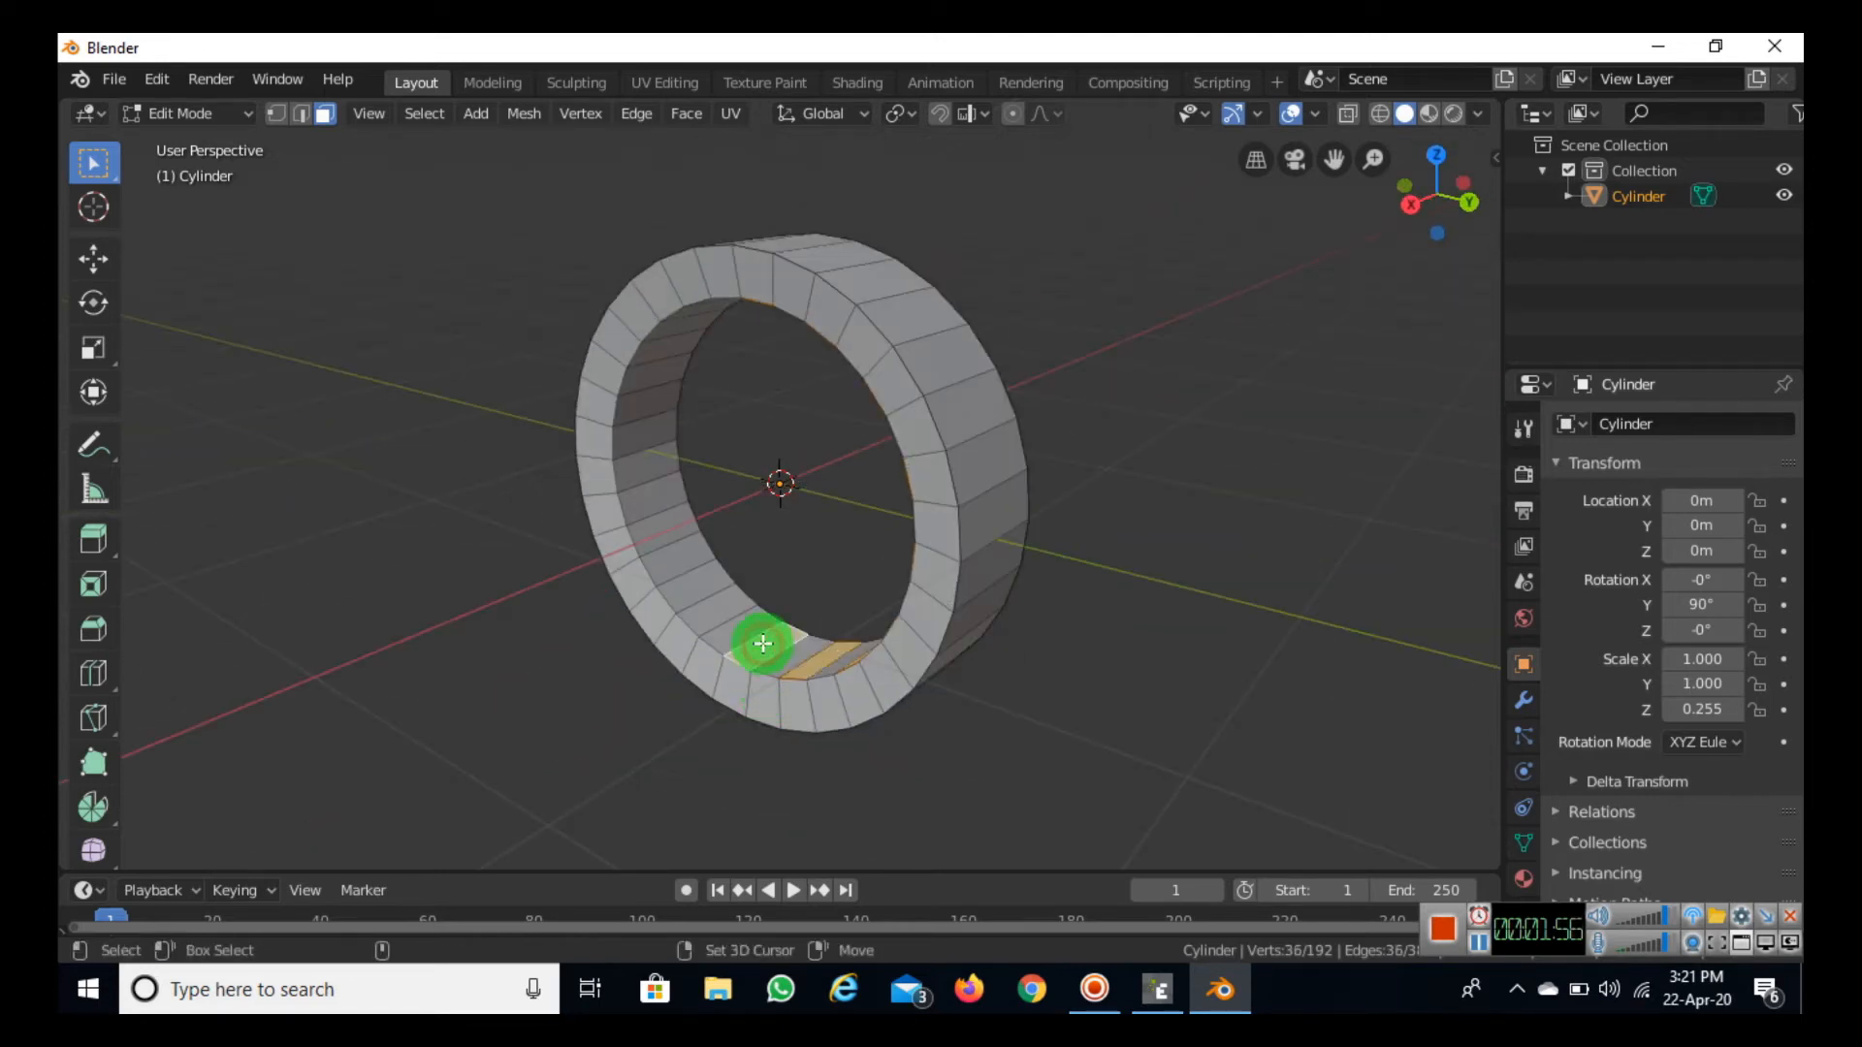
left_click(713, 596, "shift")
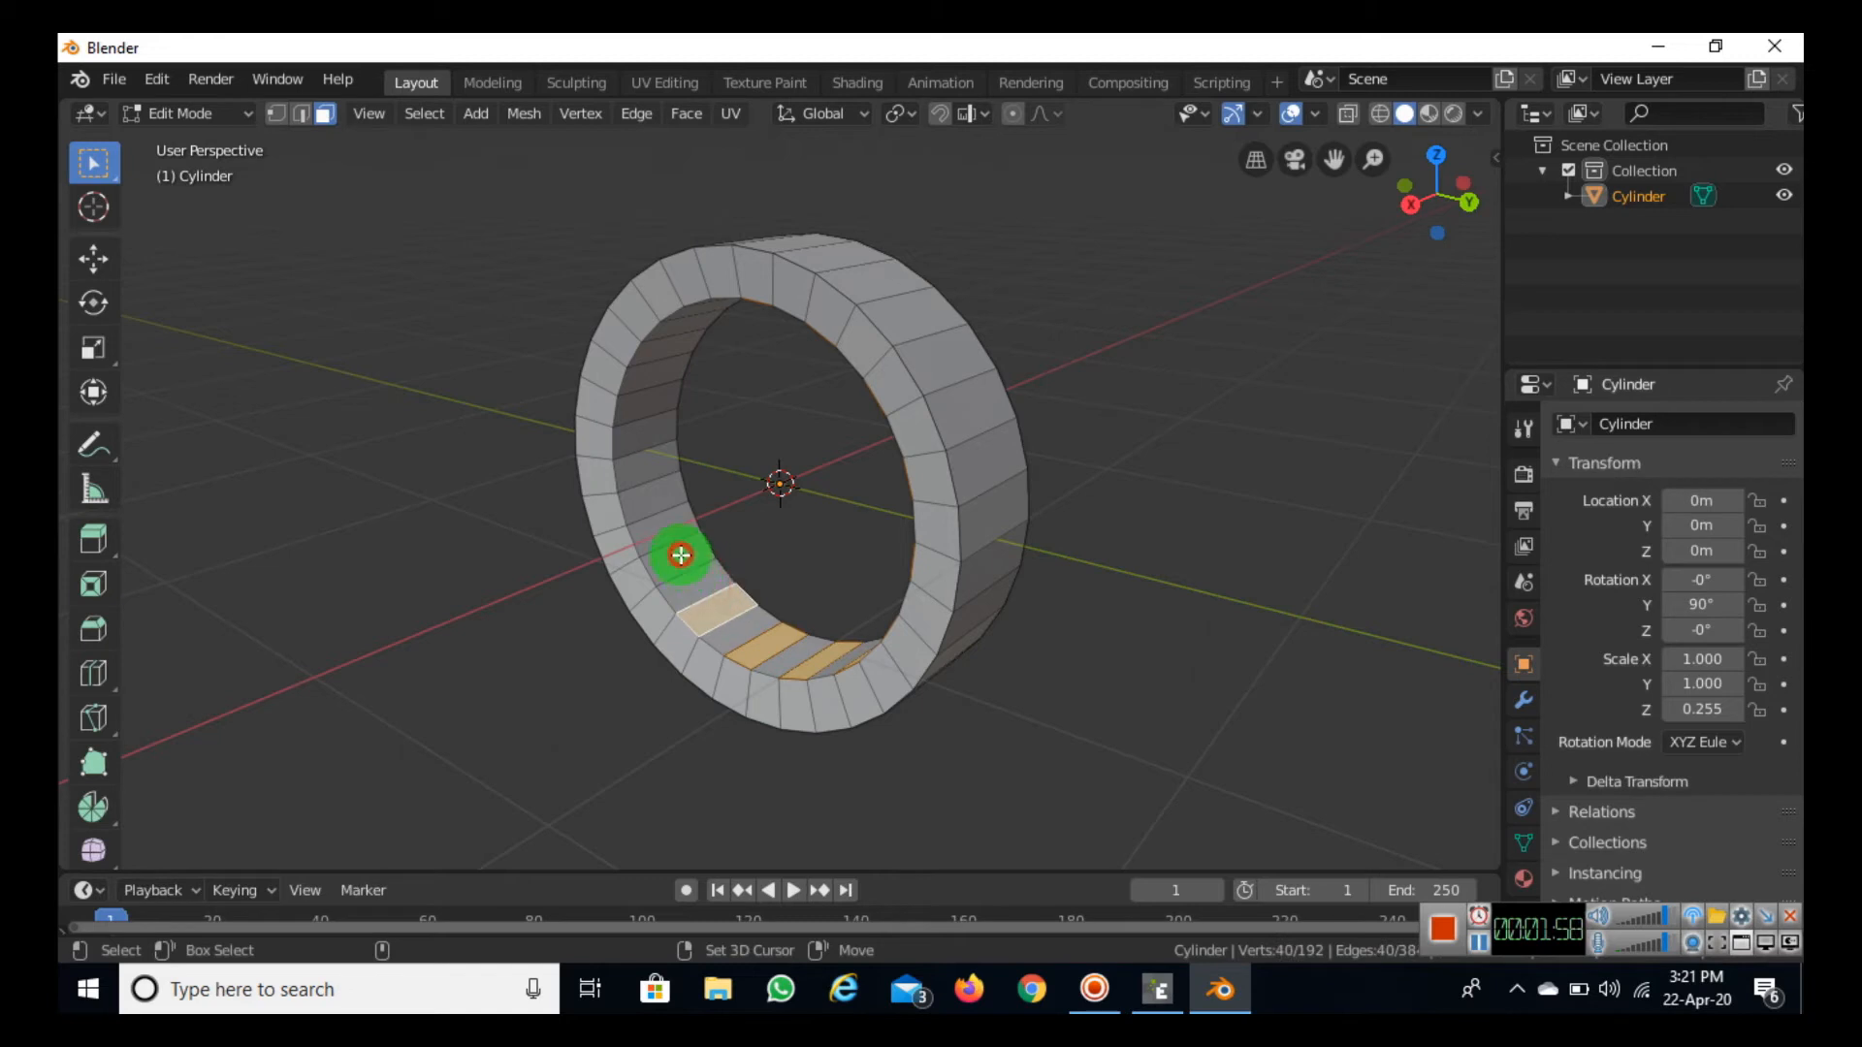
left_click(681, 555, "shift")
left_click(657, 490, "shift")
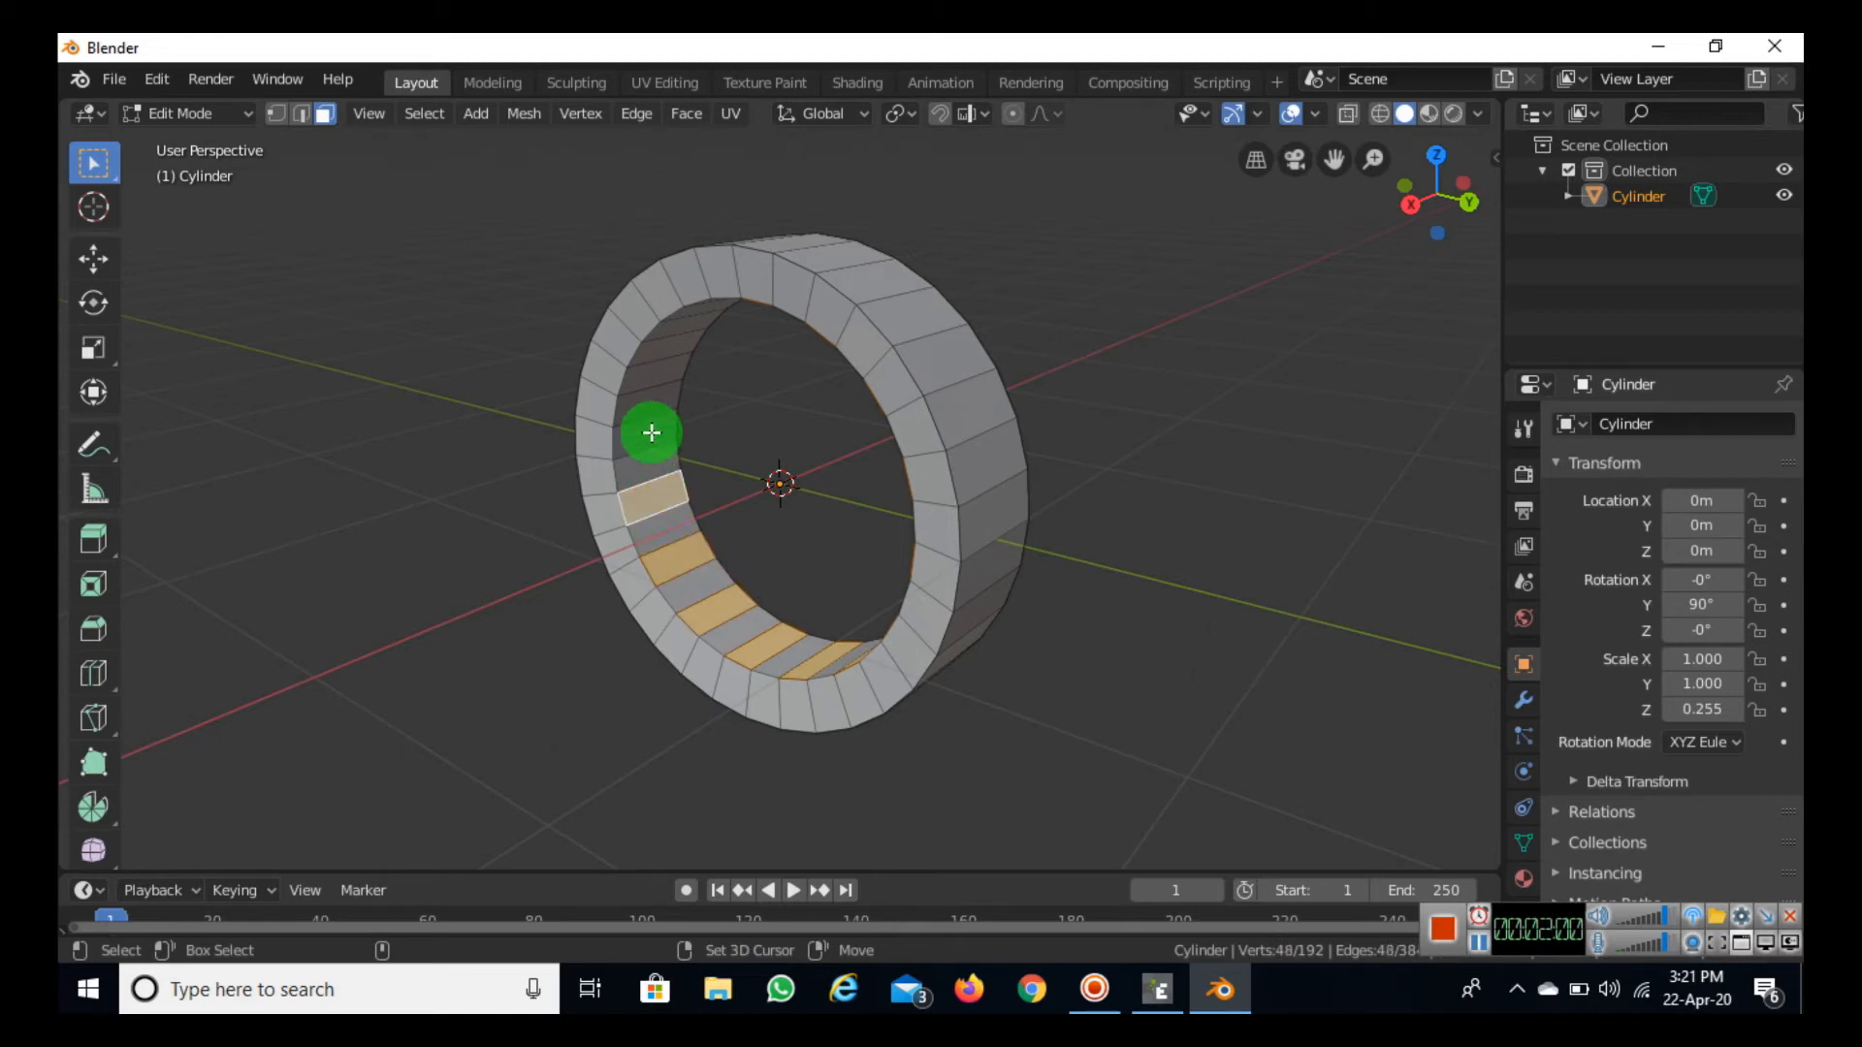
left_click(650, 428, "shift")
left_click(649, 376, "shift")
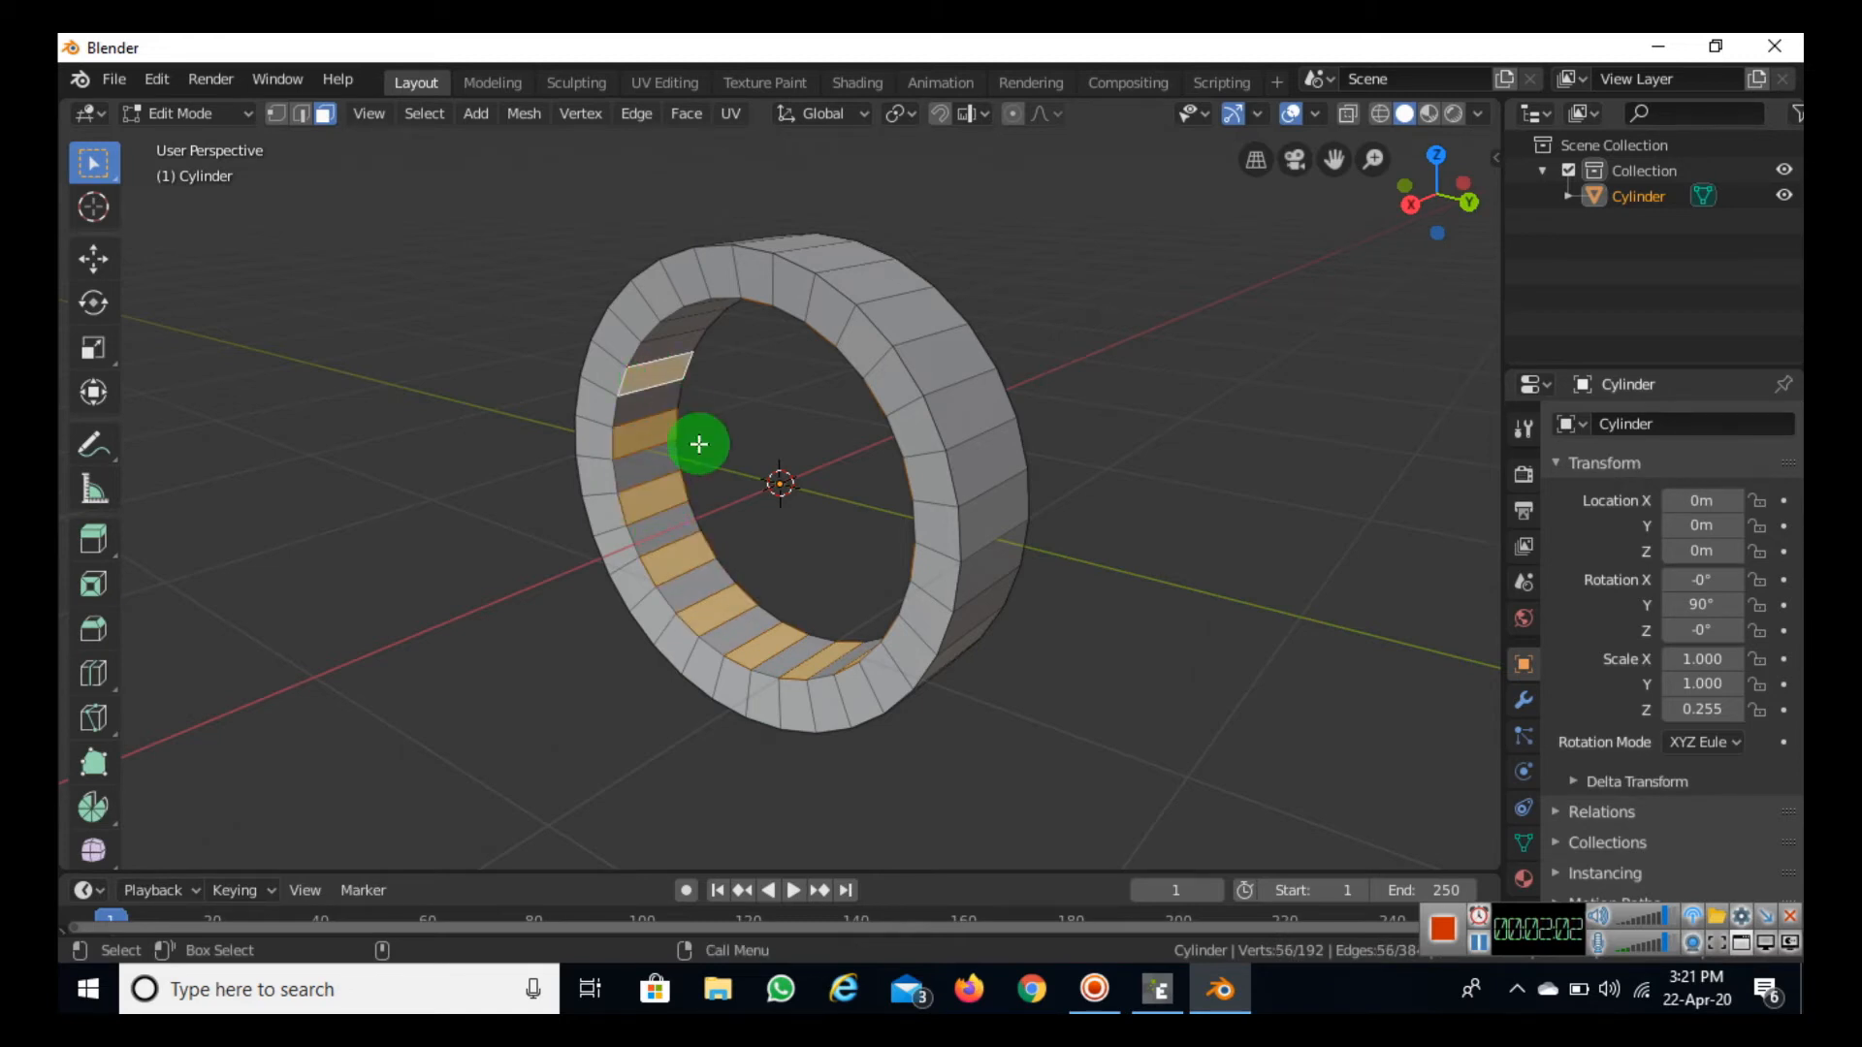
middle_click_drag(736, 544, 769, 383)
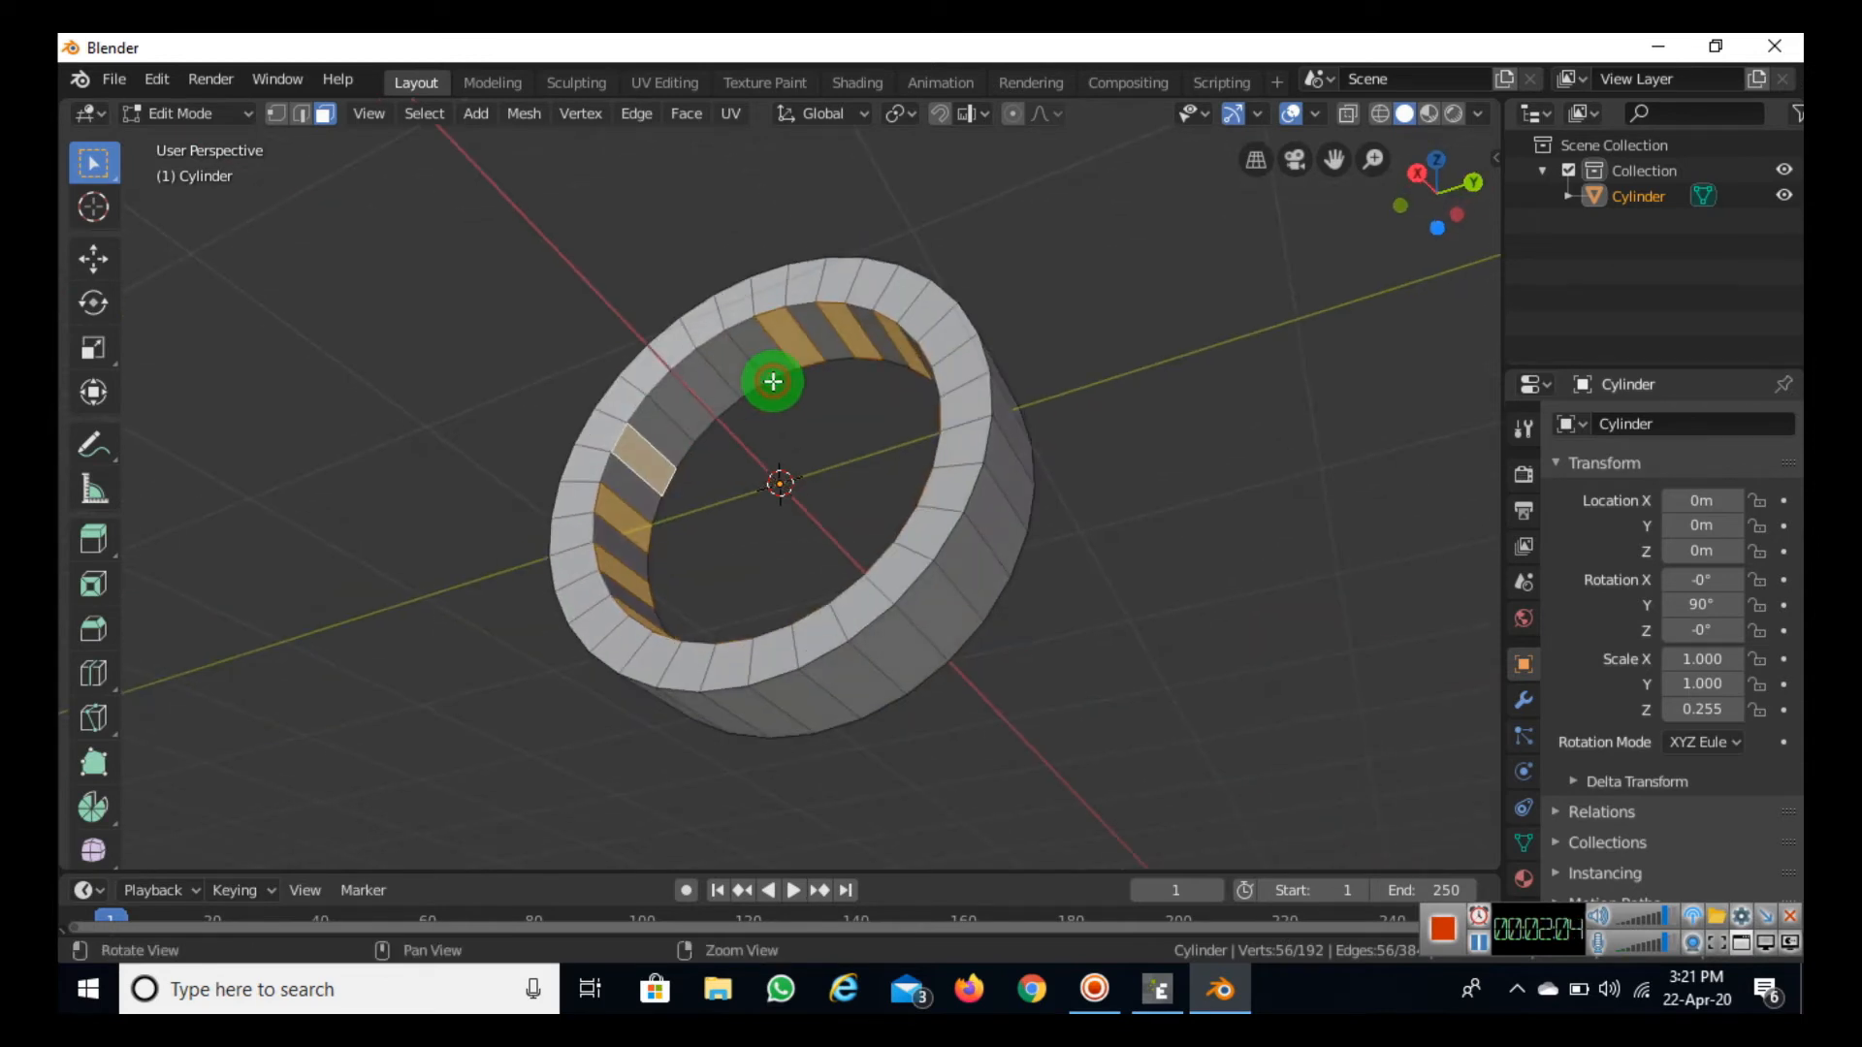
left_click(681, 406, "shift")
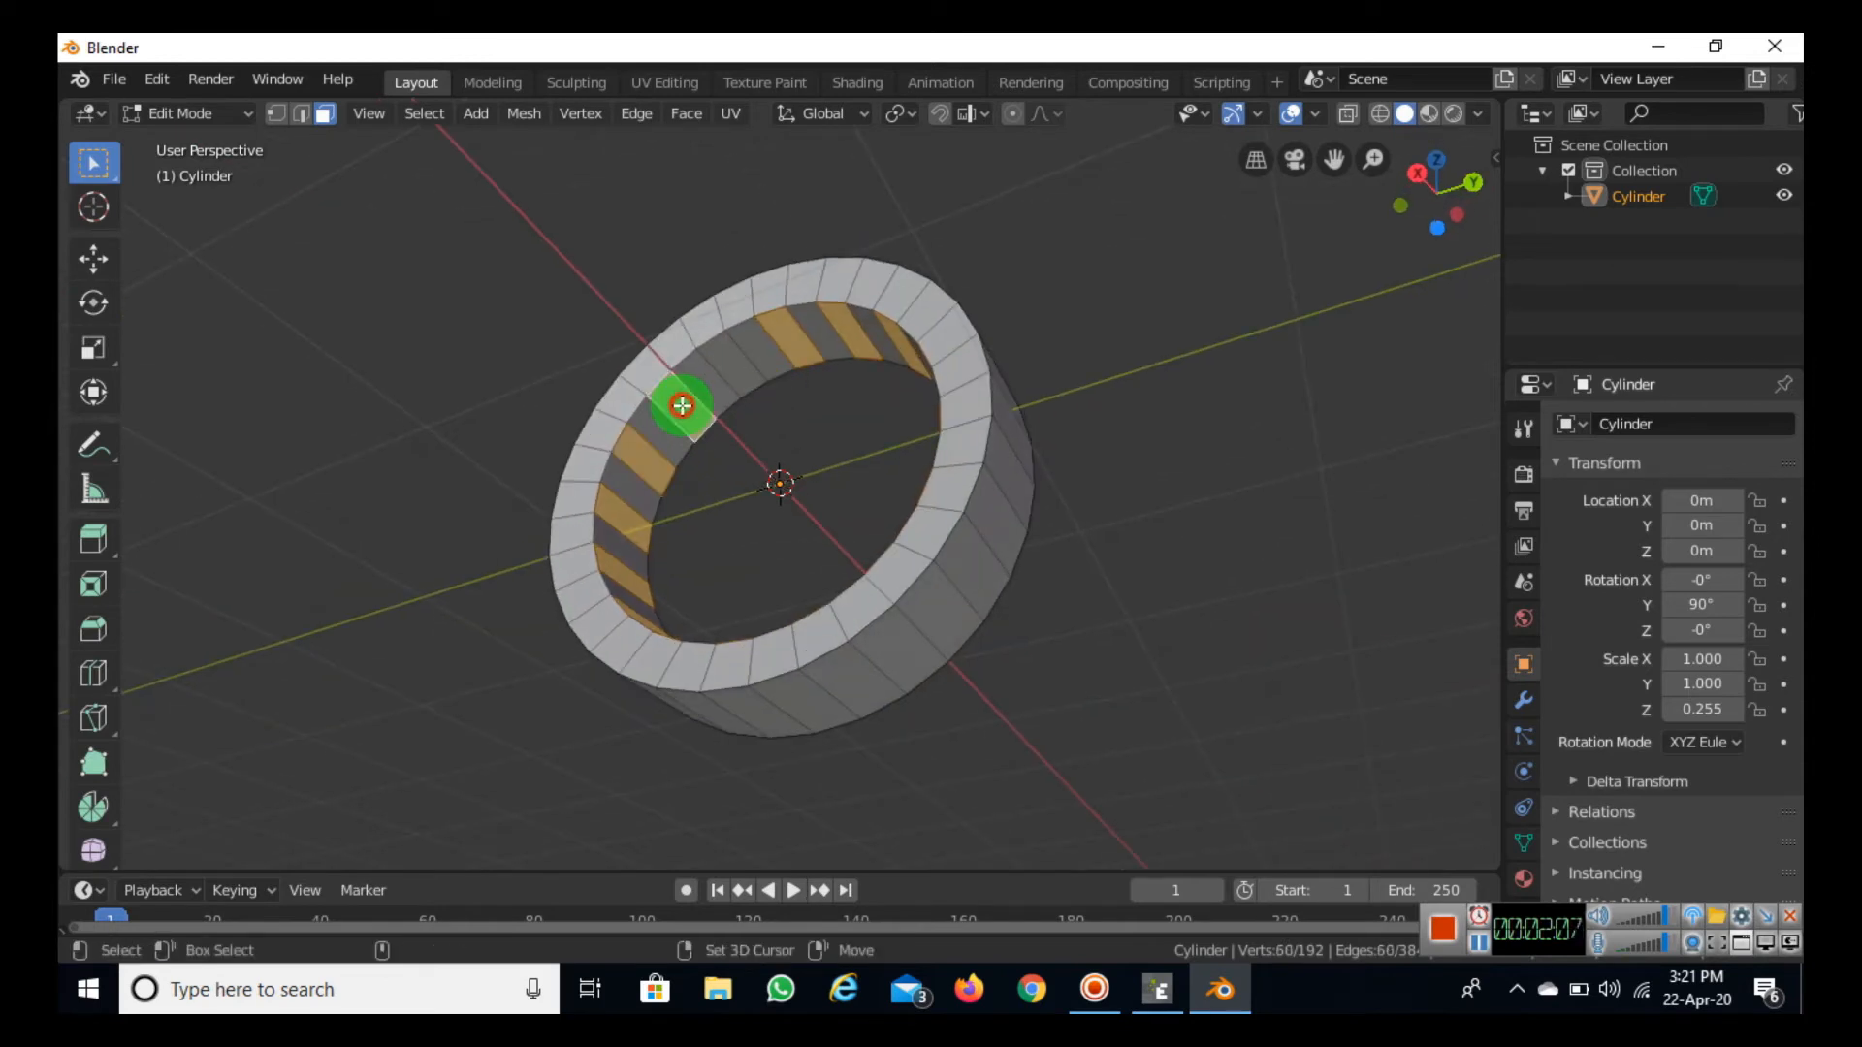
left_click(724, 359, "shift")
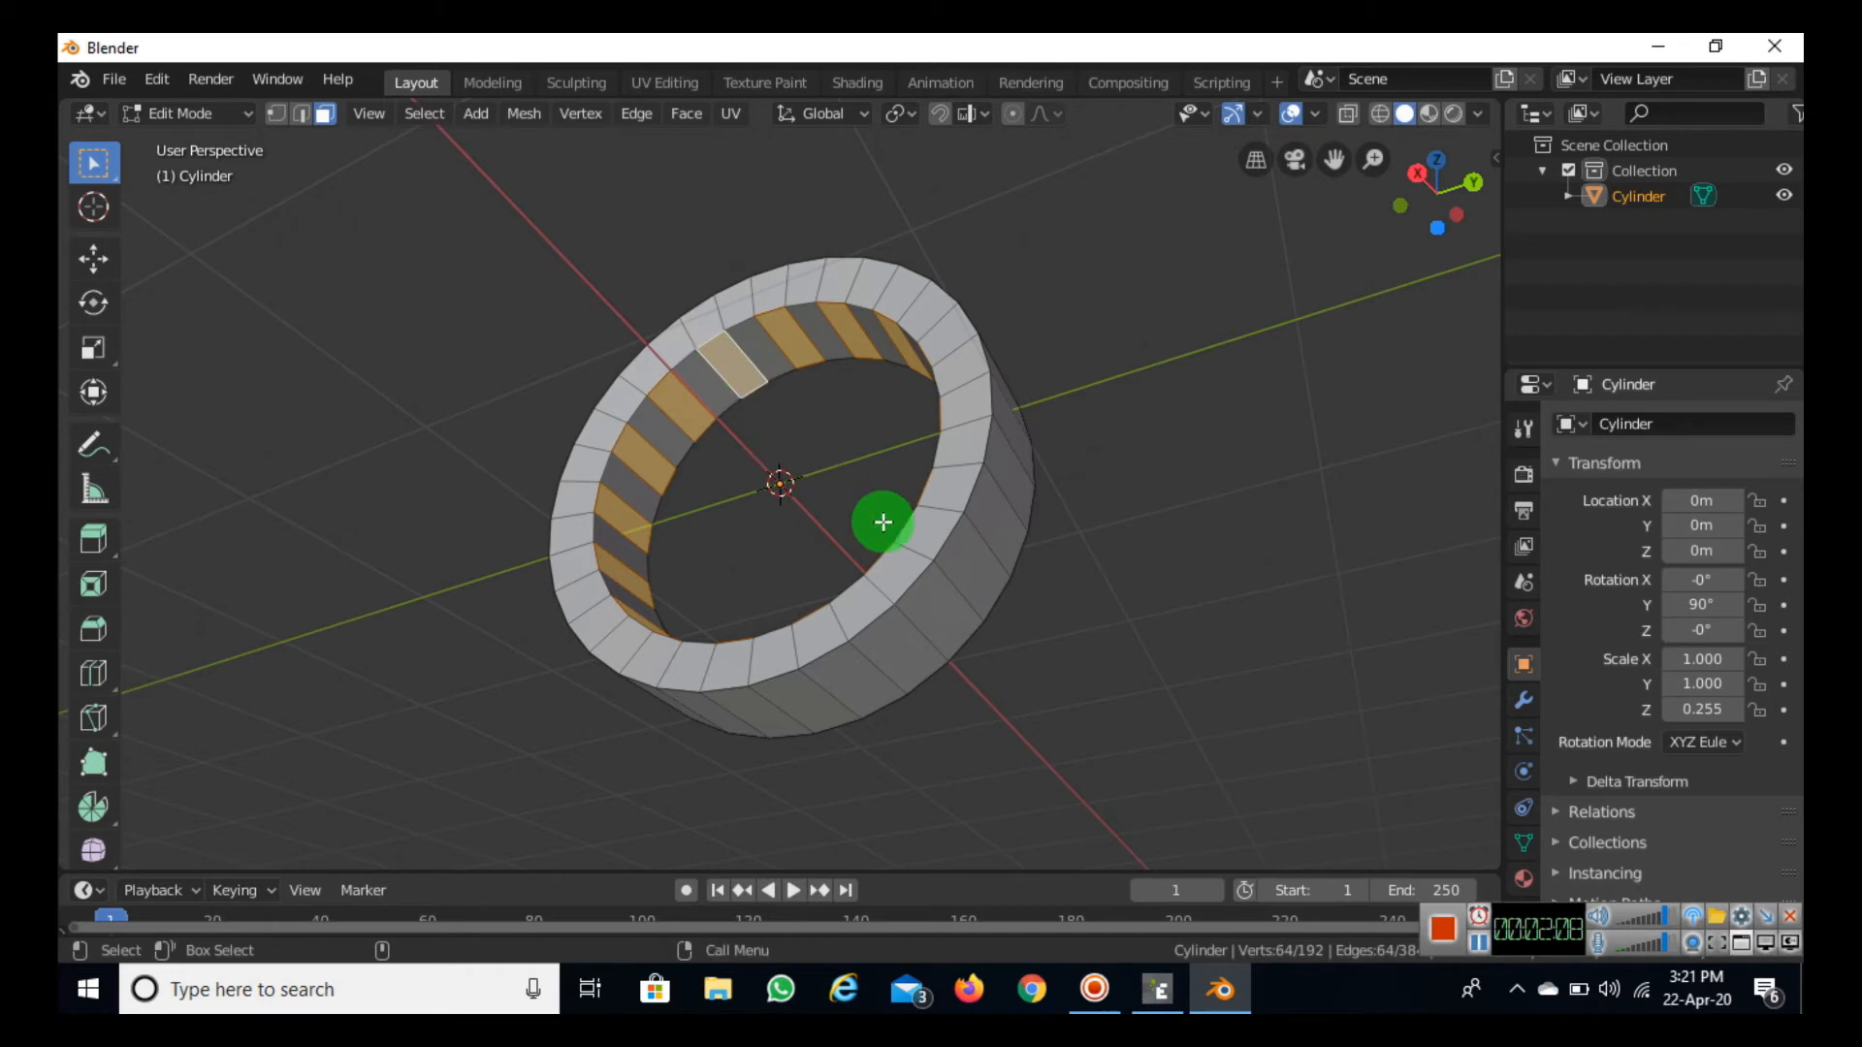
Step: Extrude the selected inner faces in place and scale them to about 0.785 to form inward-pointing teeth
middle_click_drag(901, 736, 1109, 91)
key("e")
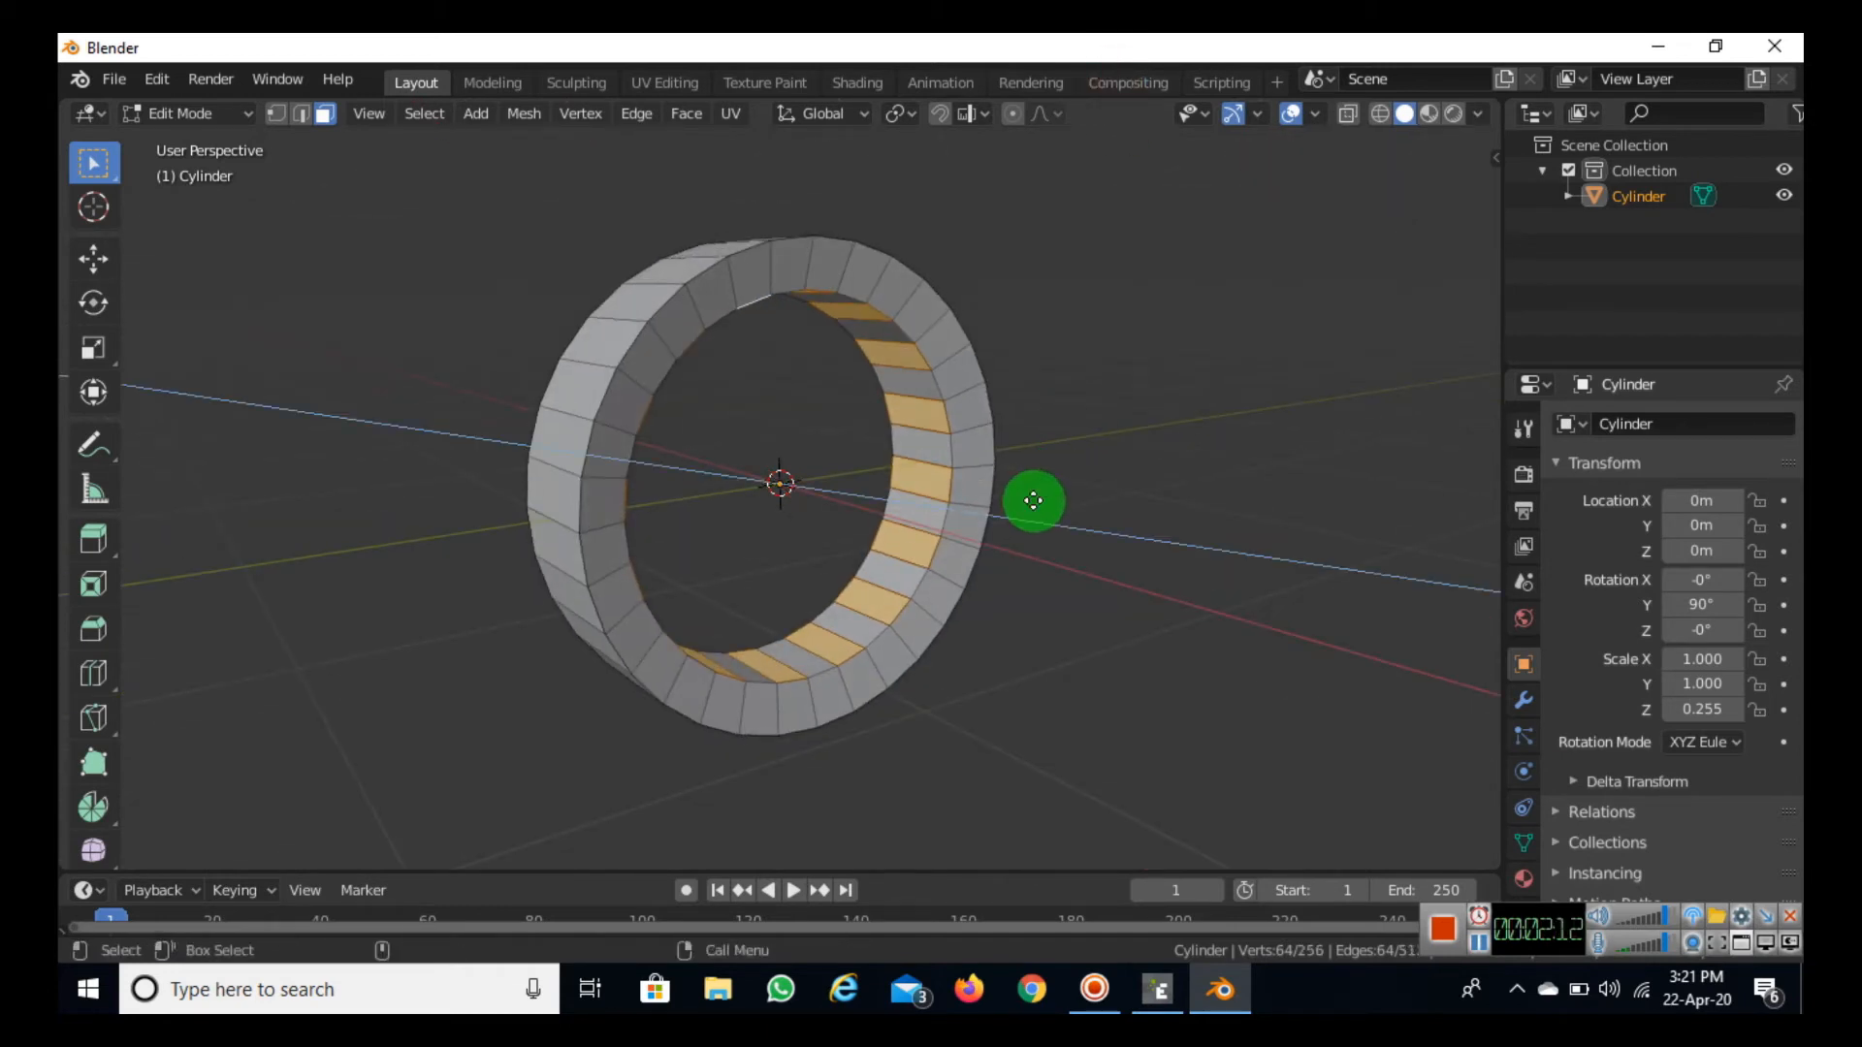
left_click(1033, 500)
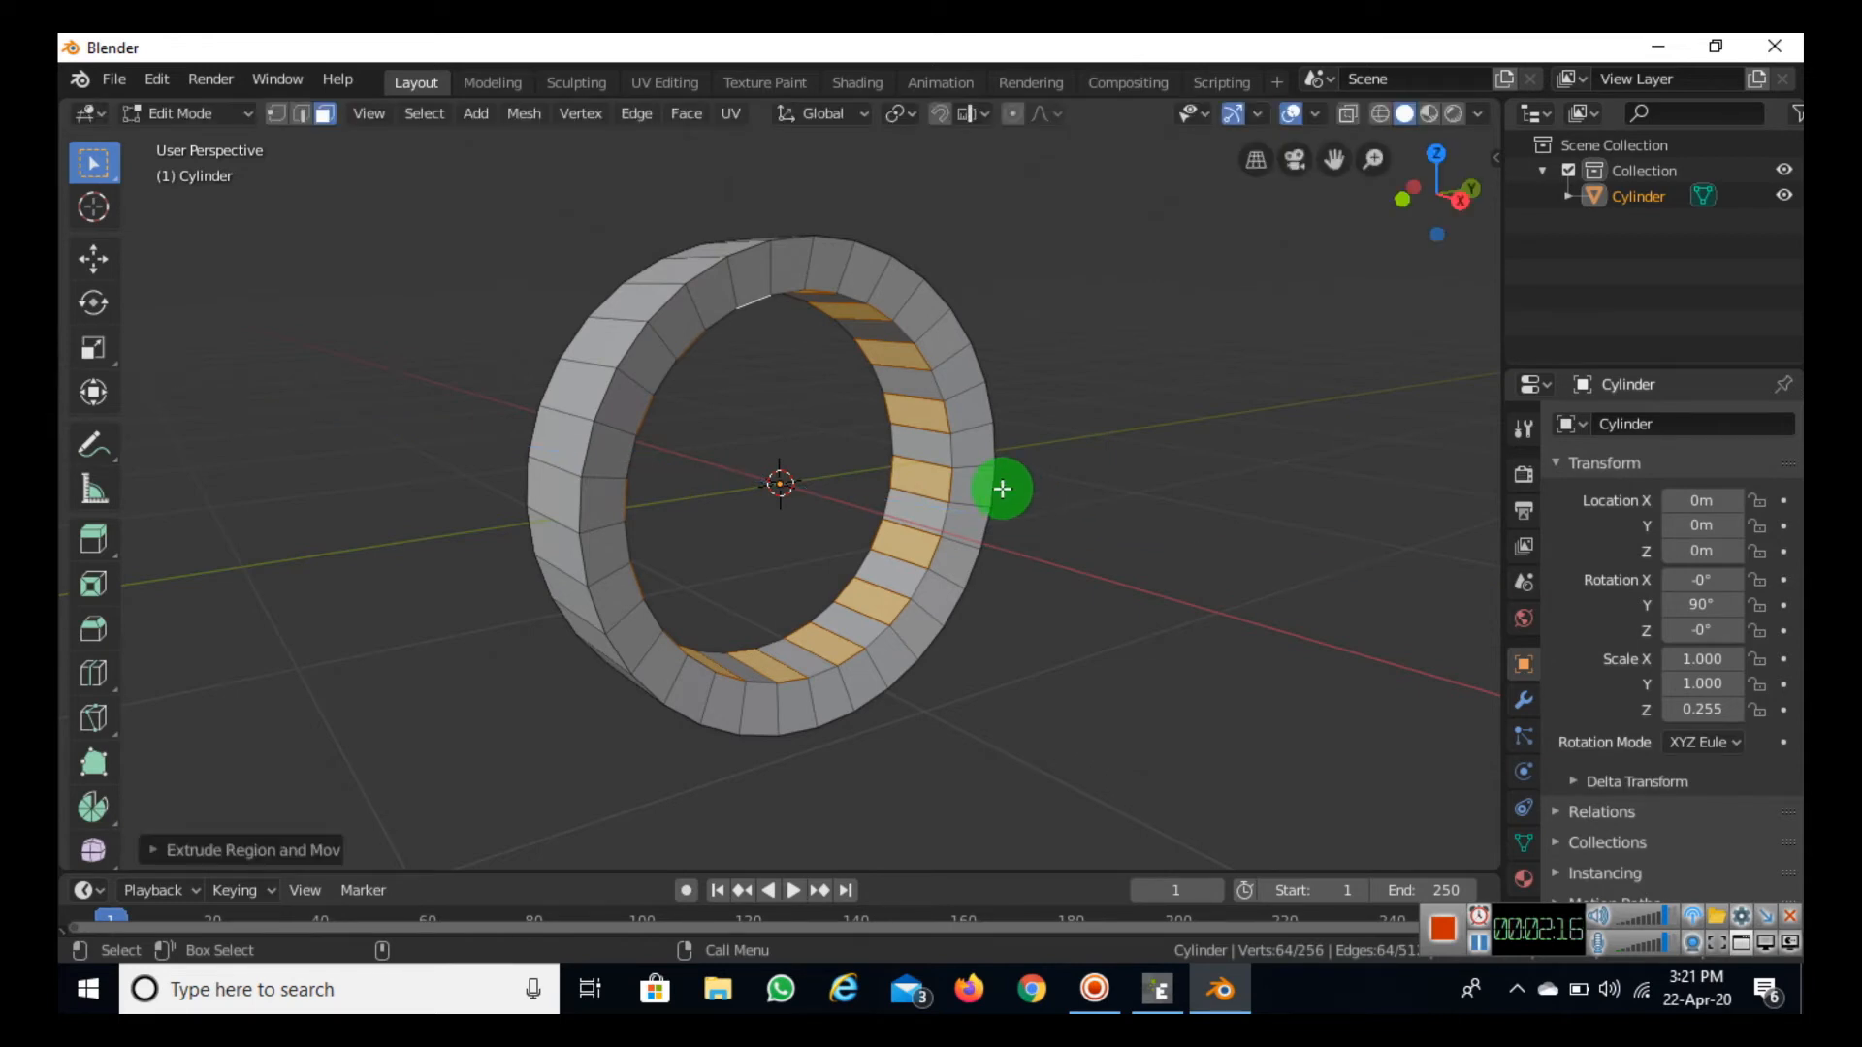
key("s")
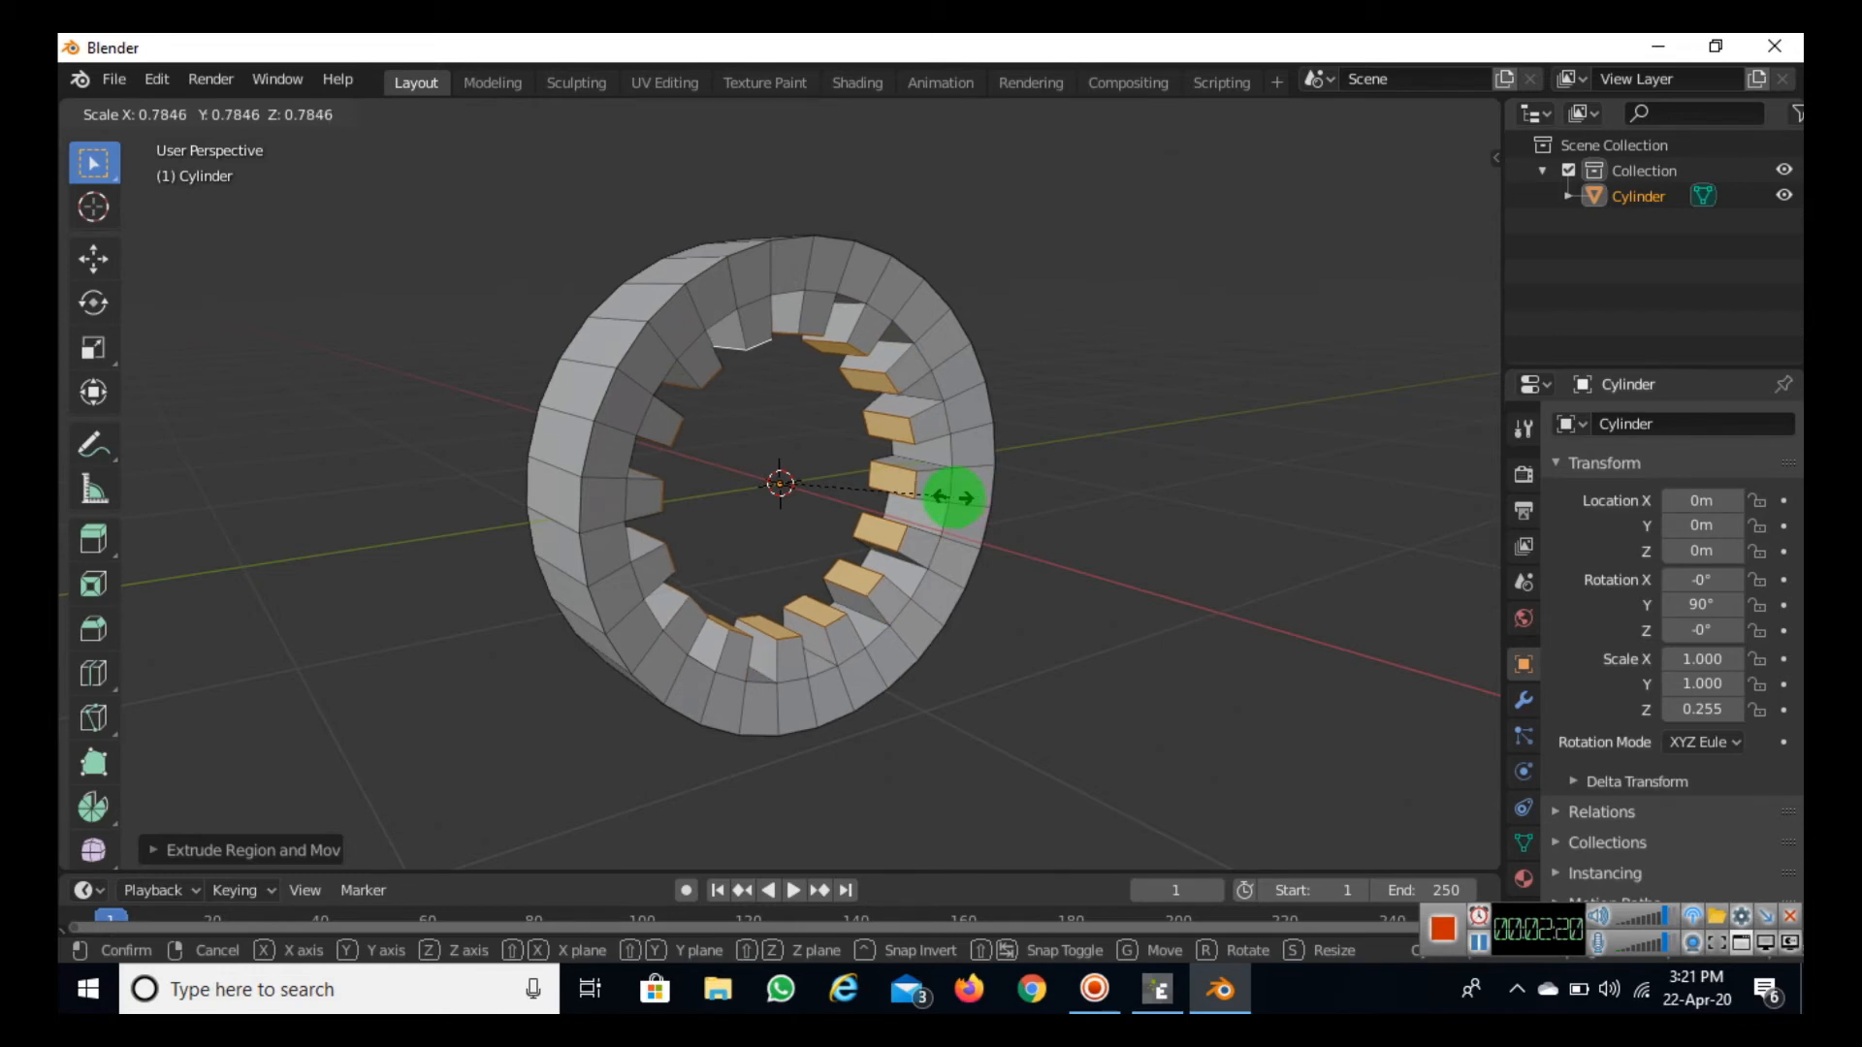
left_click(954, 498)
Step: Narrow the tooth tips along the global X axis to a scale of about 0.71 and clear the selection
middle_click_drag(947, 679, 740, 702)
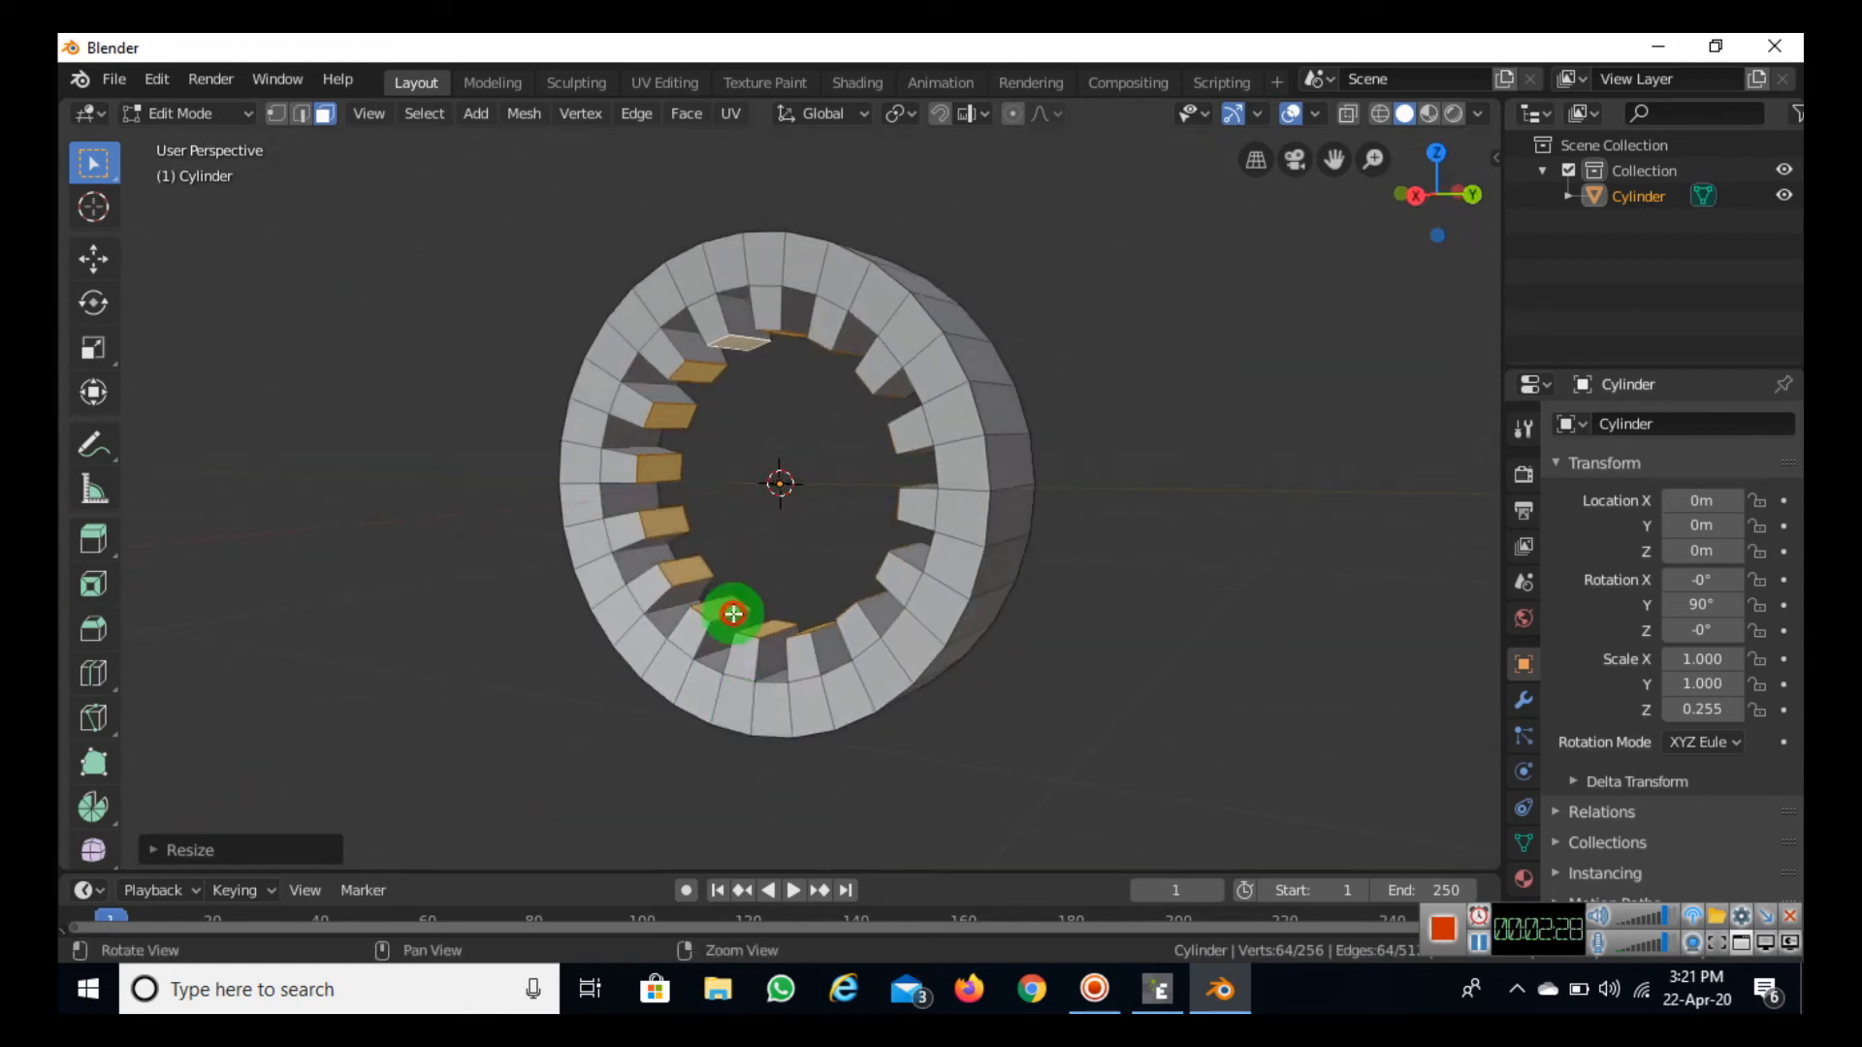
middle_click_drag(752, 506, 630, 451)
key("s")
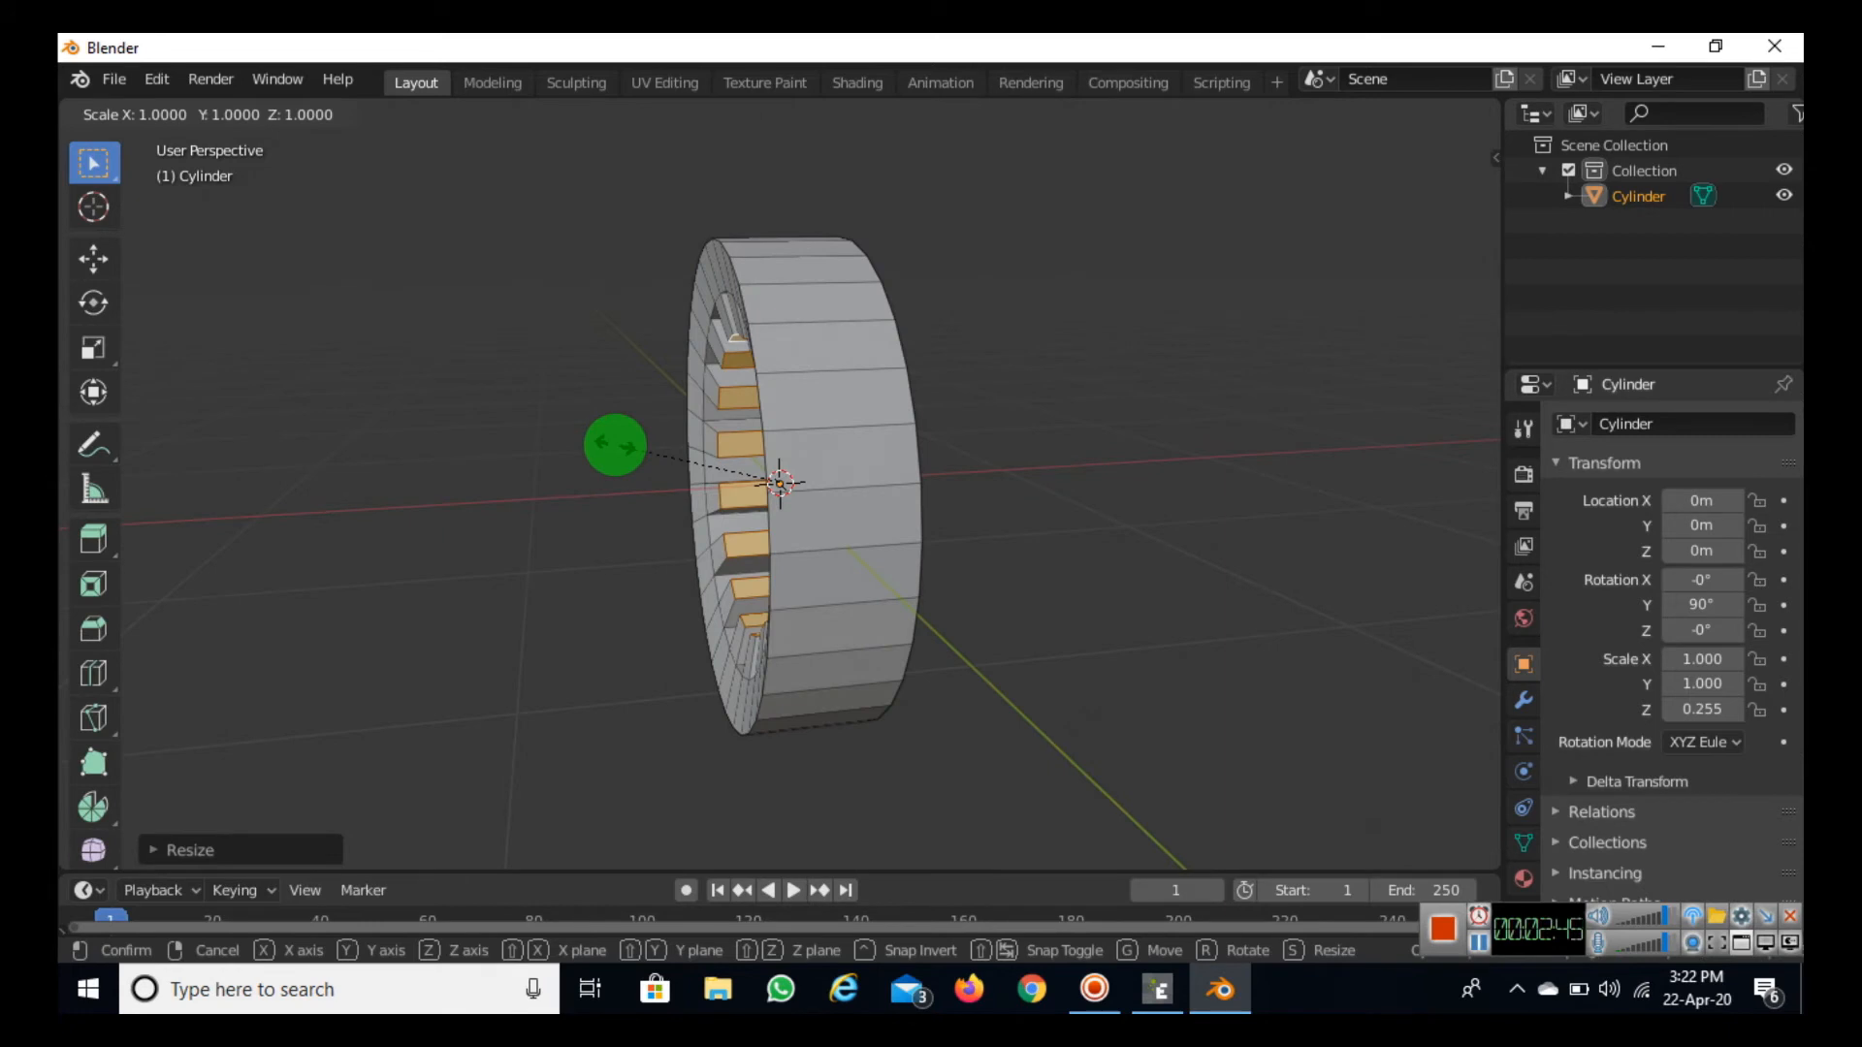
key("x")
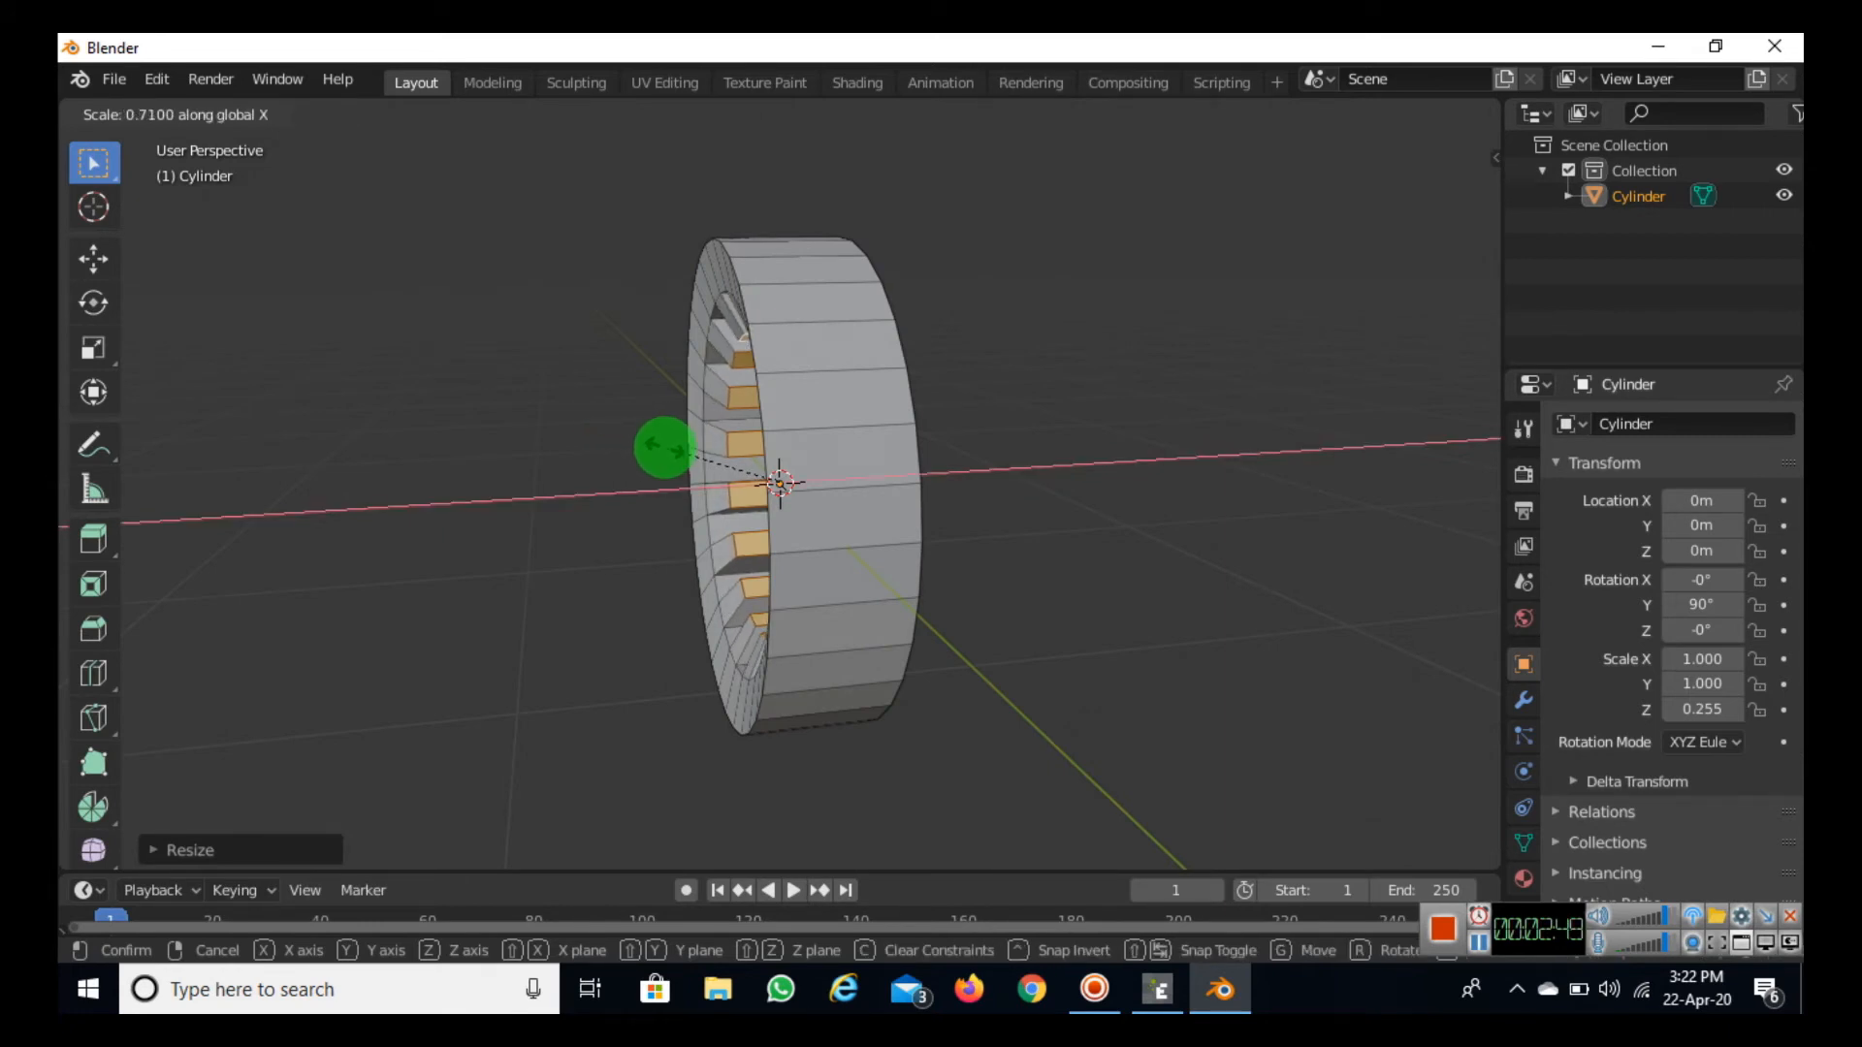
left_click(664, 452)
middle_click_drag(666, 449, 960, 509)
left_click(1145, 507)
Step: Show the transform properties sidebar, return to Object Mode and deselect the toothed ring
scroll(1115, 454, "down", 1)
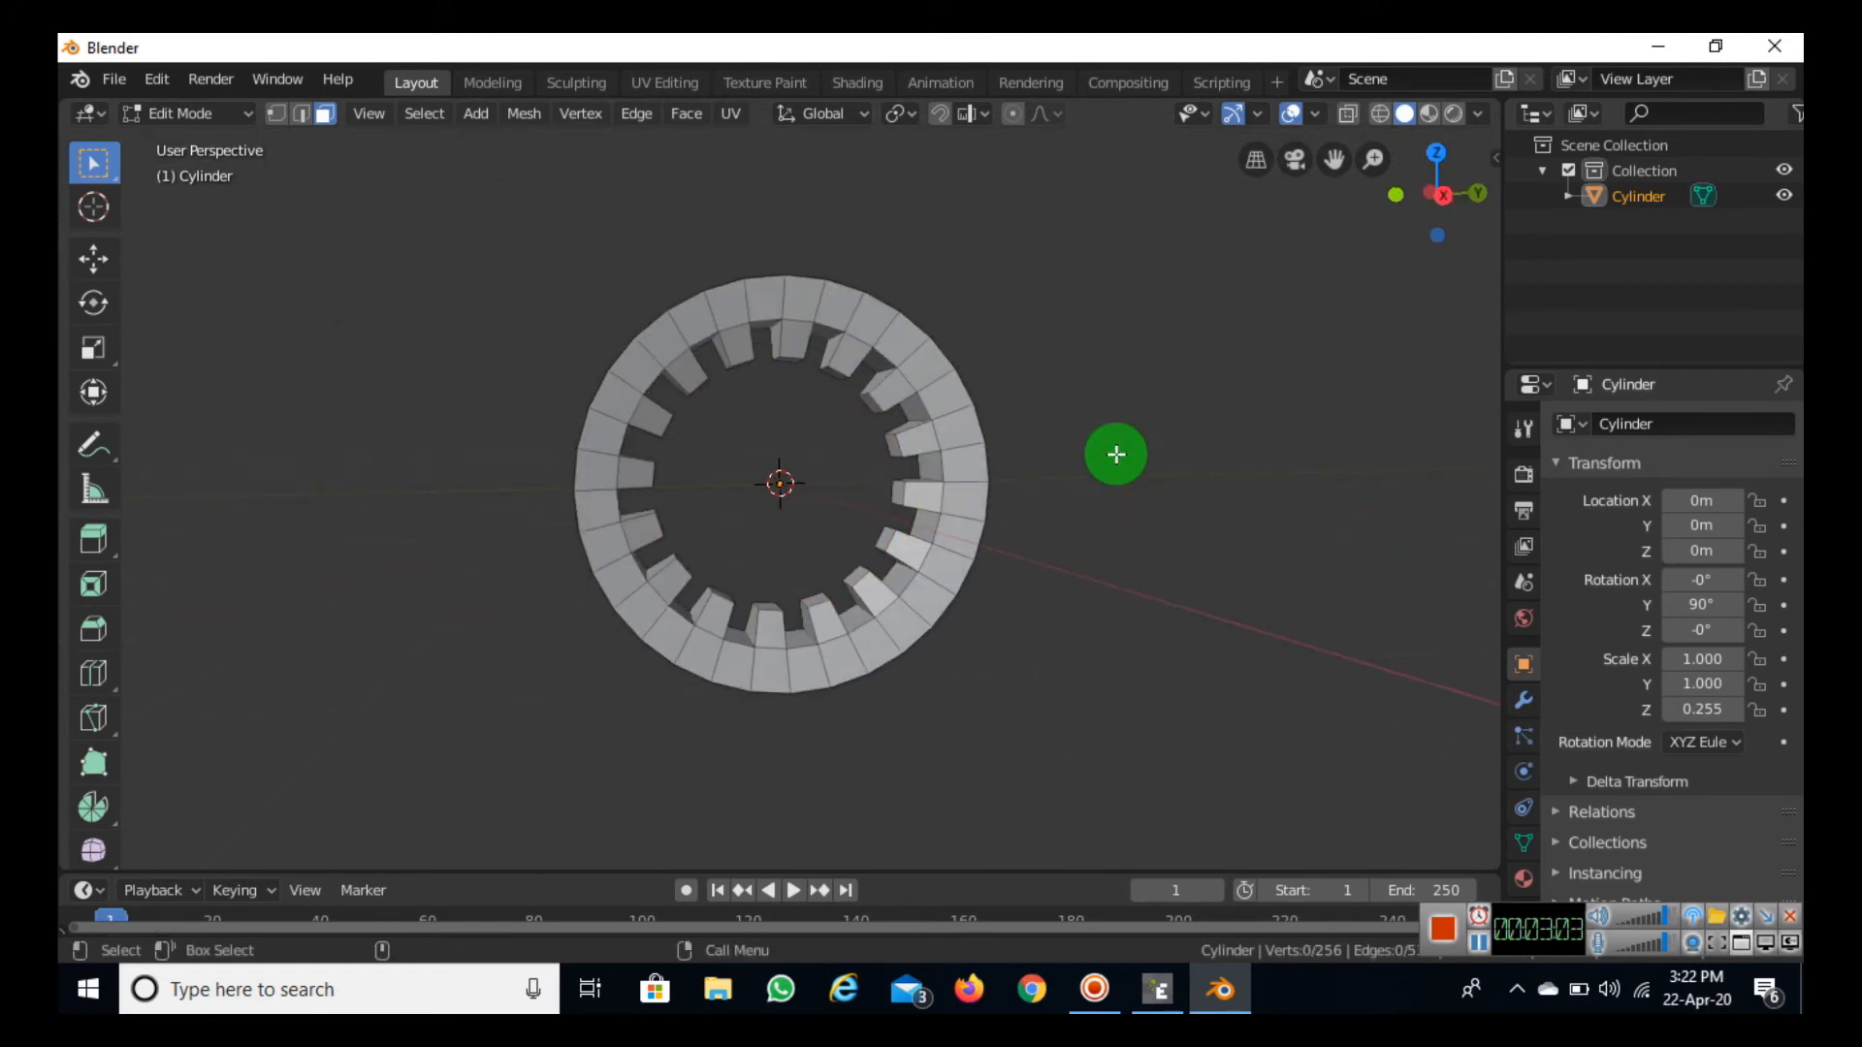
scroll(1117, 455, "up", 2)
scroll(1116, 454, "up", 1)
scroll(1114, 449, "down", 2)
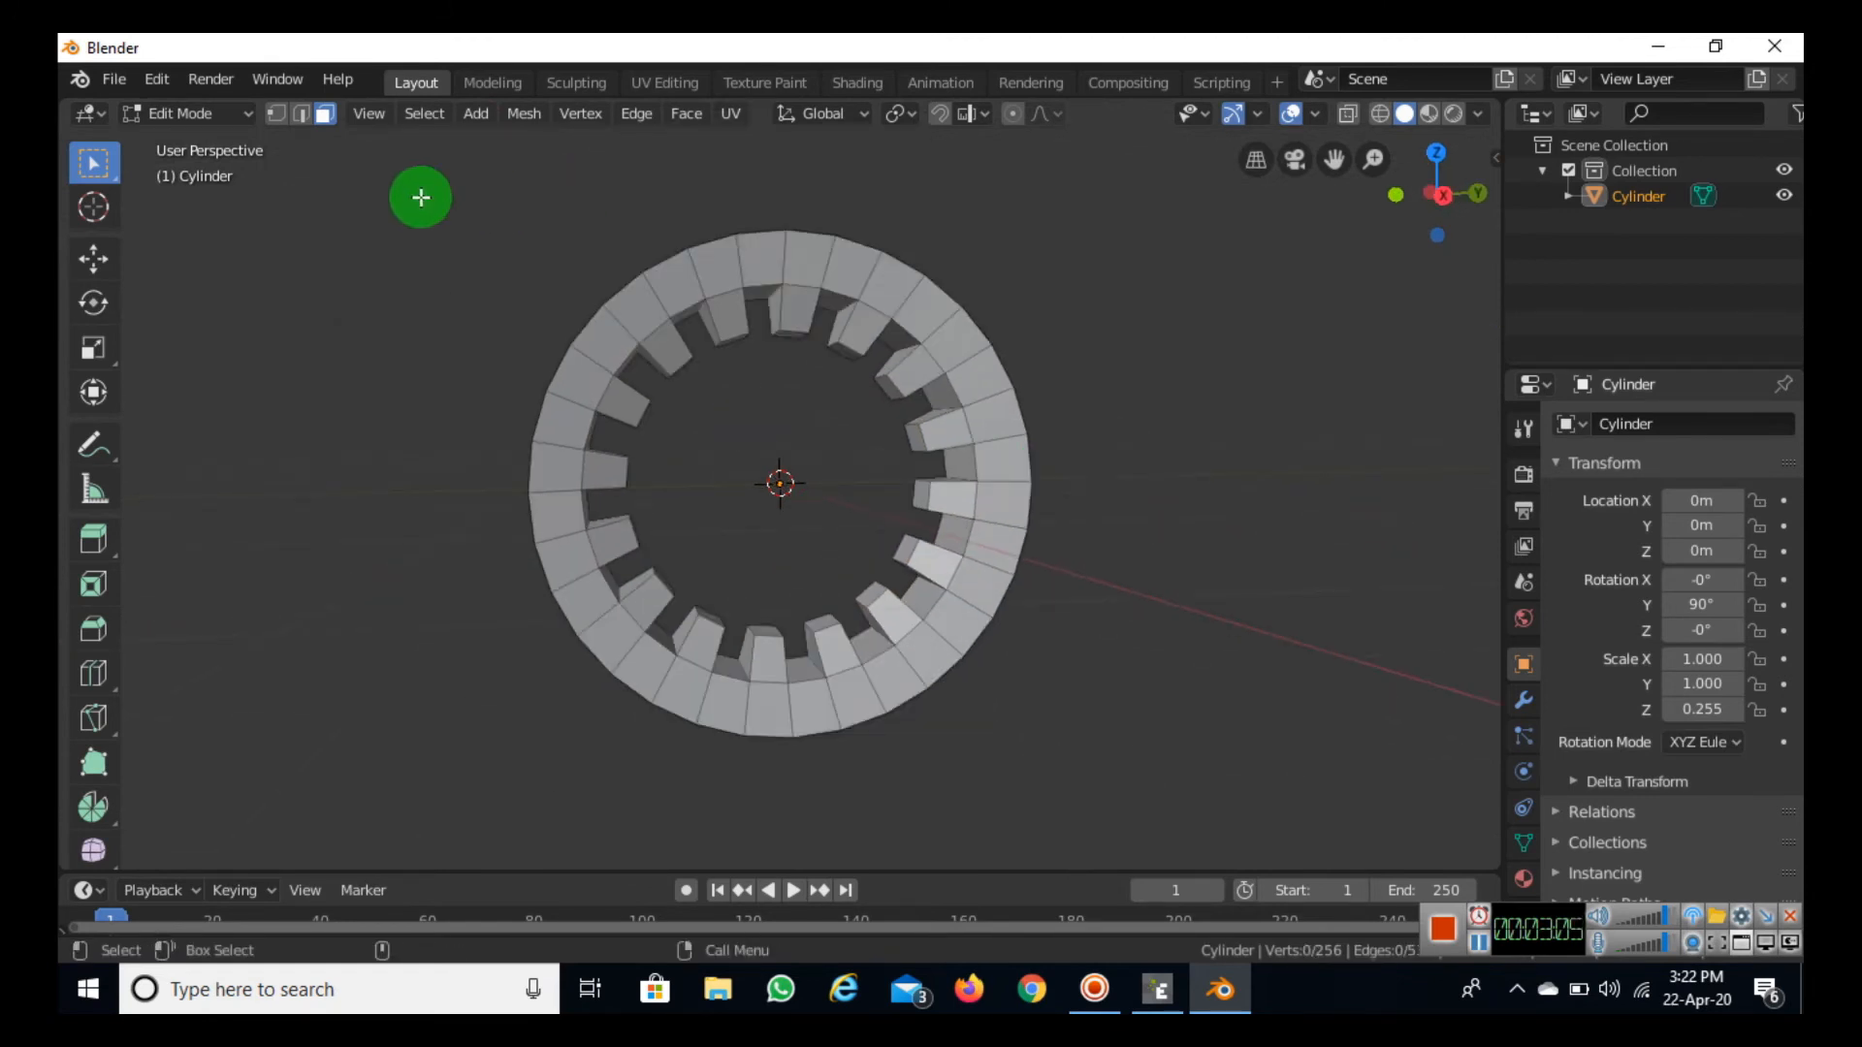
key("n")
key("Tab")
key("Tab")
key("Tab")
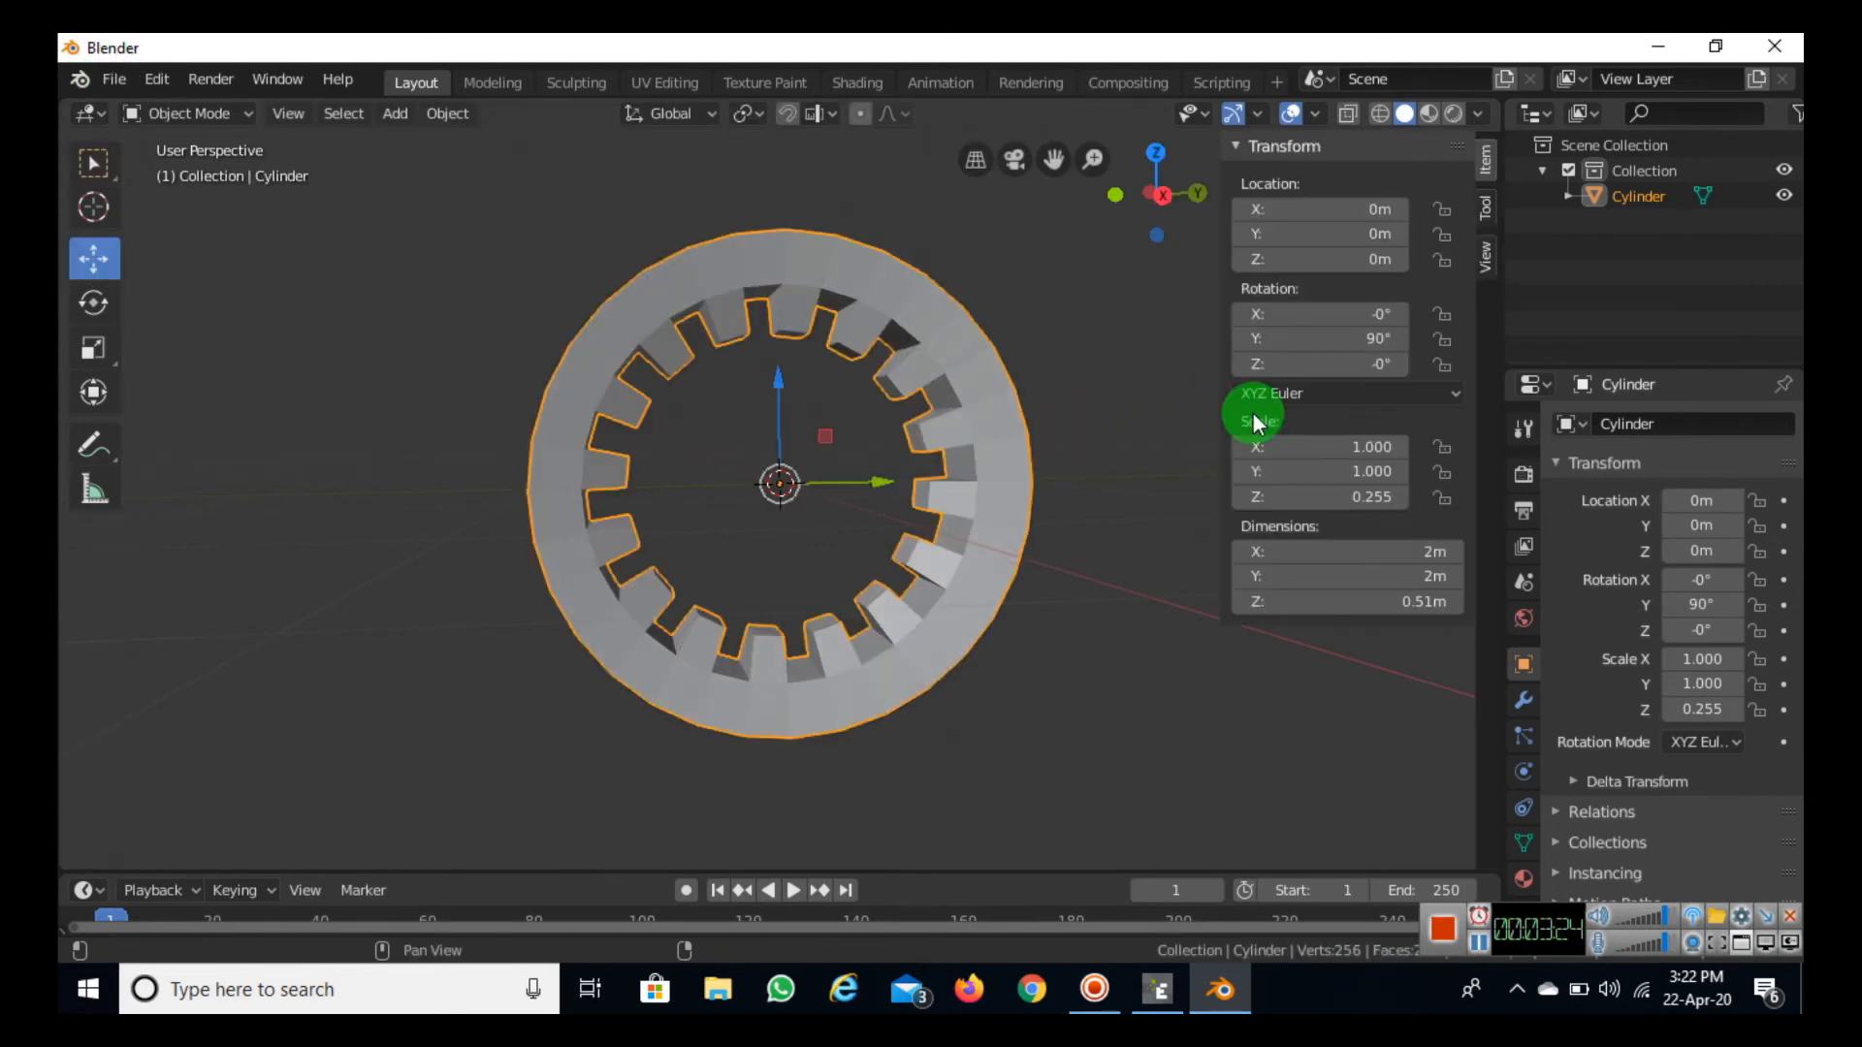
left_click(1161, 510)
Step: Export the toothed ring to the Desktop as geo2.stl in STL format with the Ascii option enabled
left_click(114, 79)
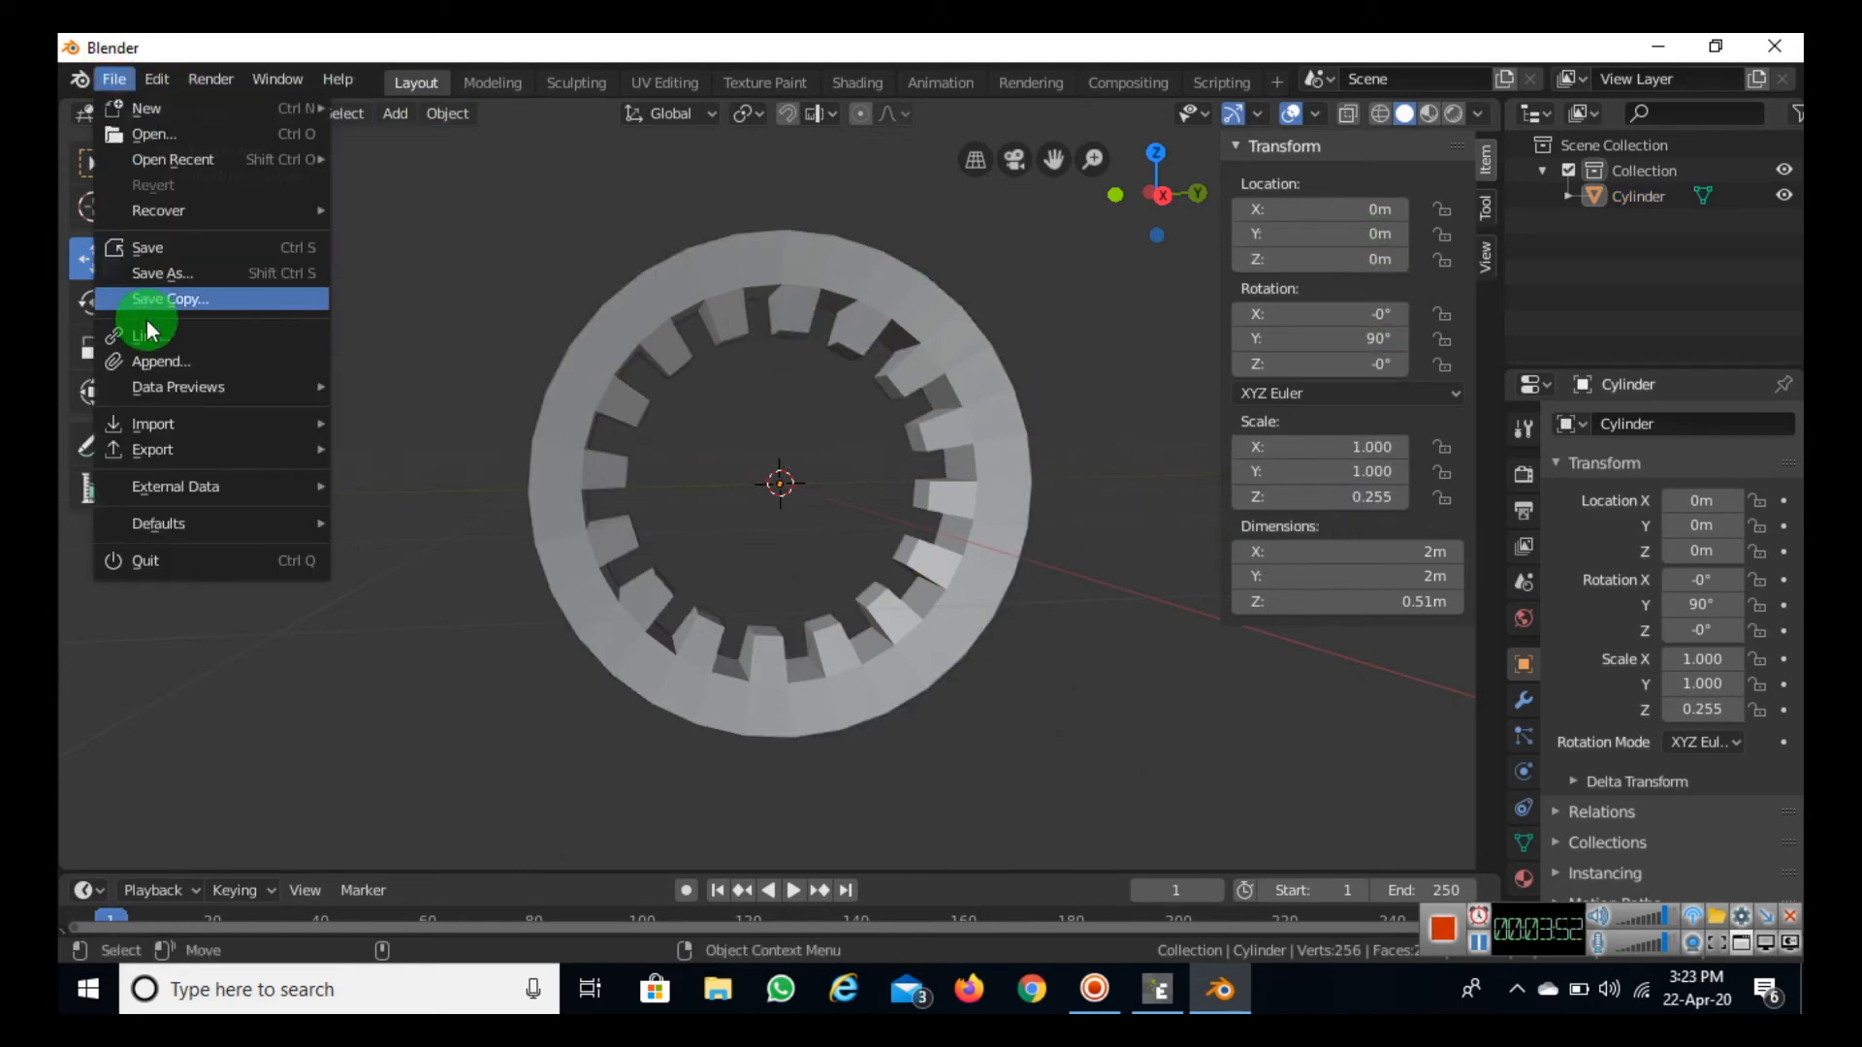
mouse_move(160, 451)
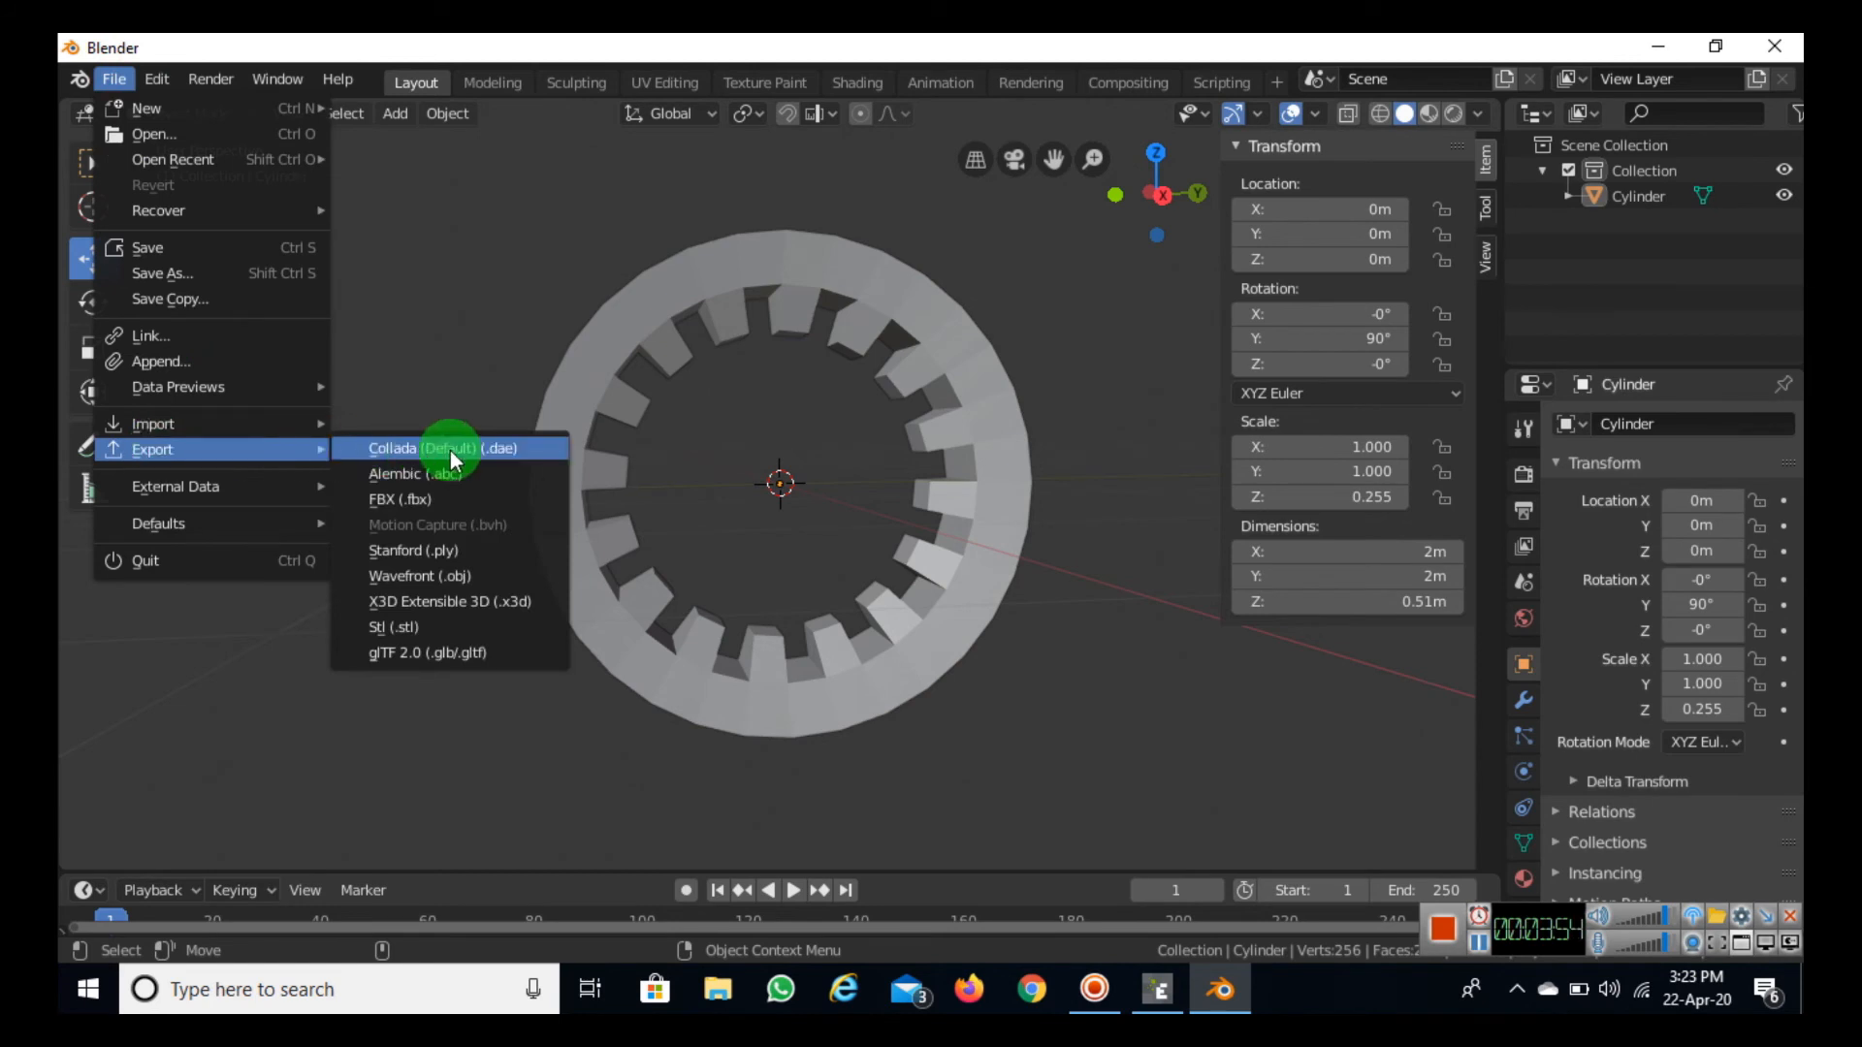
left_click(444, 630)
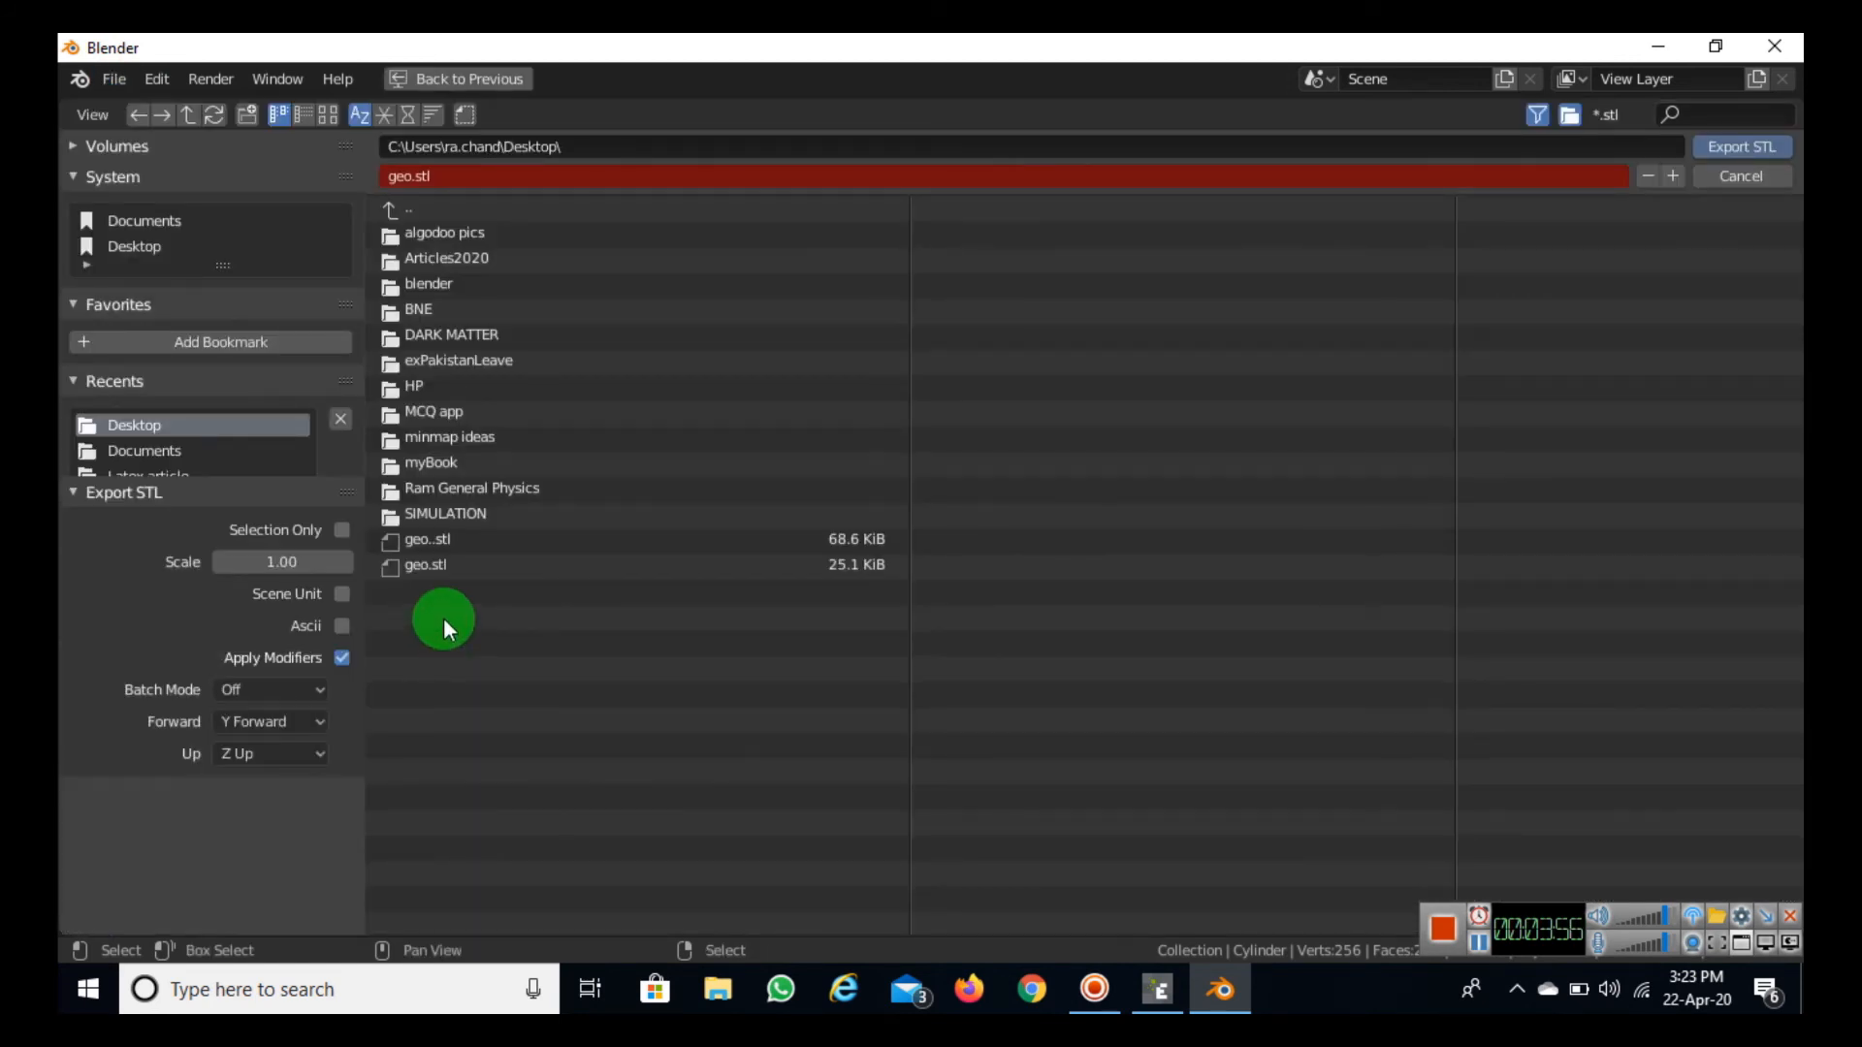
left_click(428, 567)
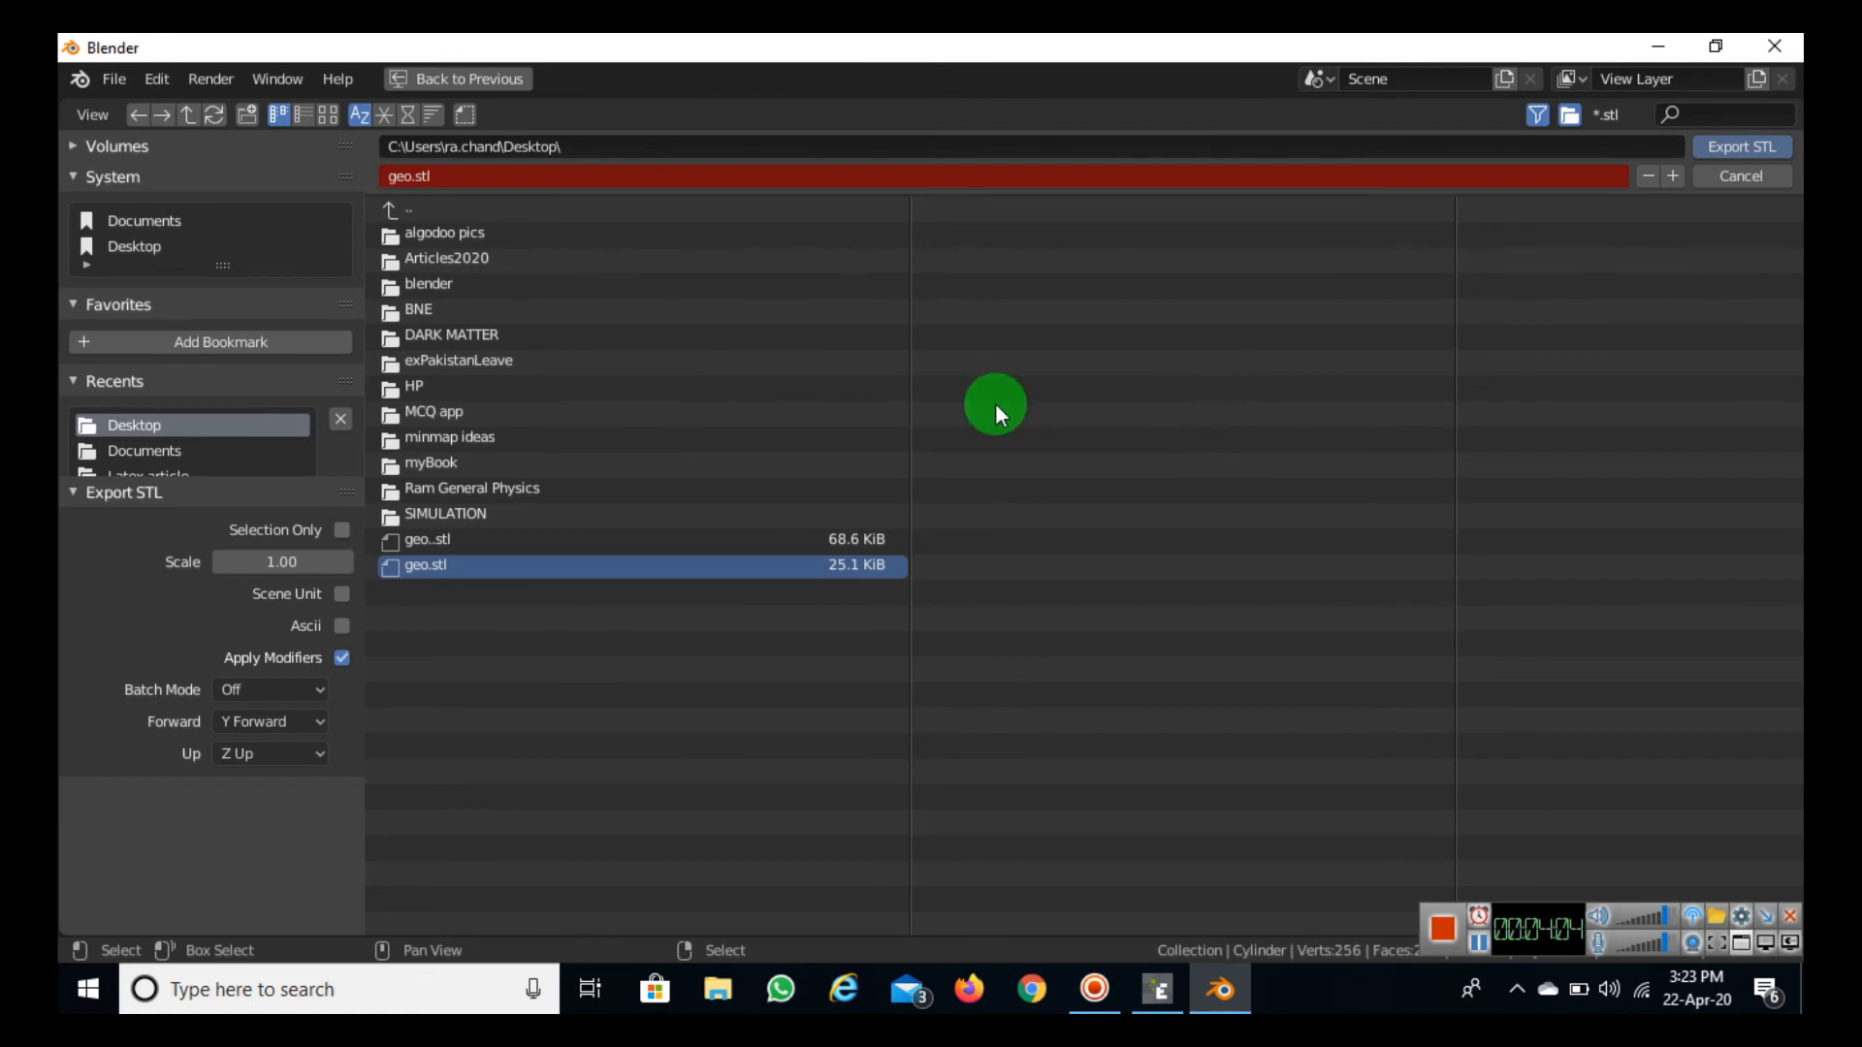
left_click(411, 175)
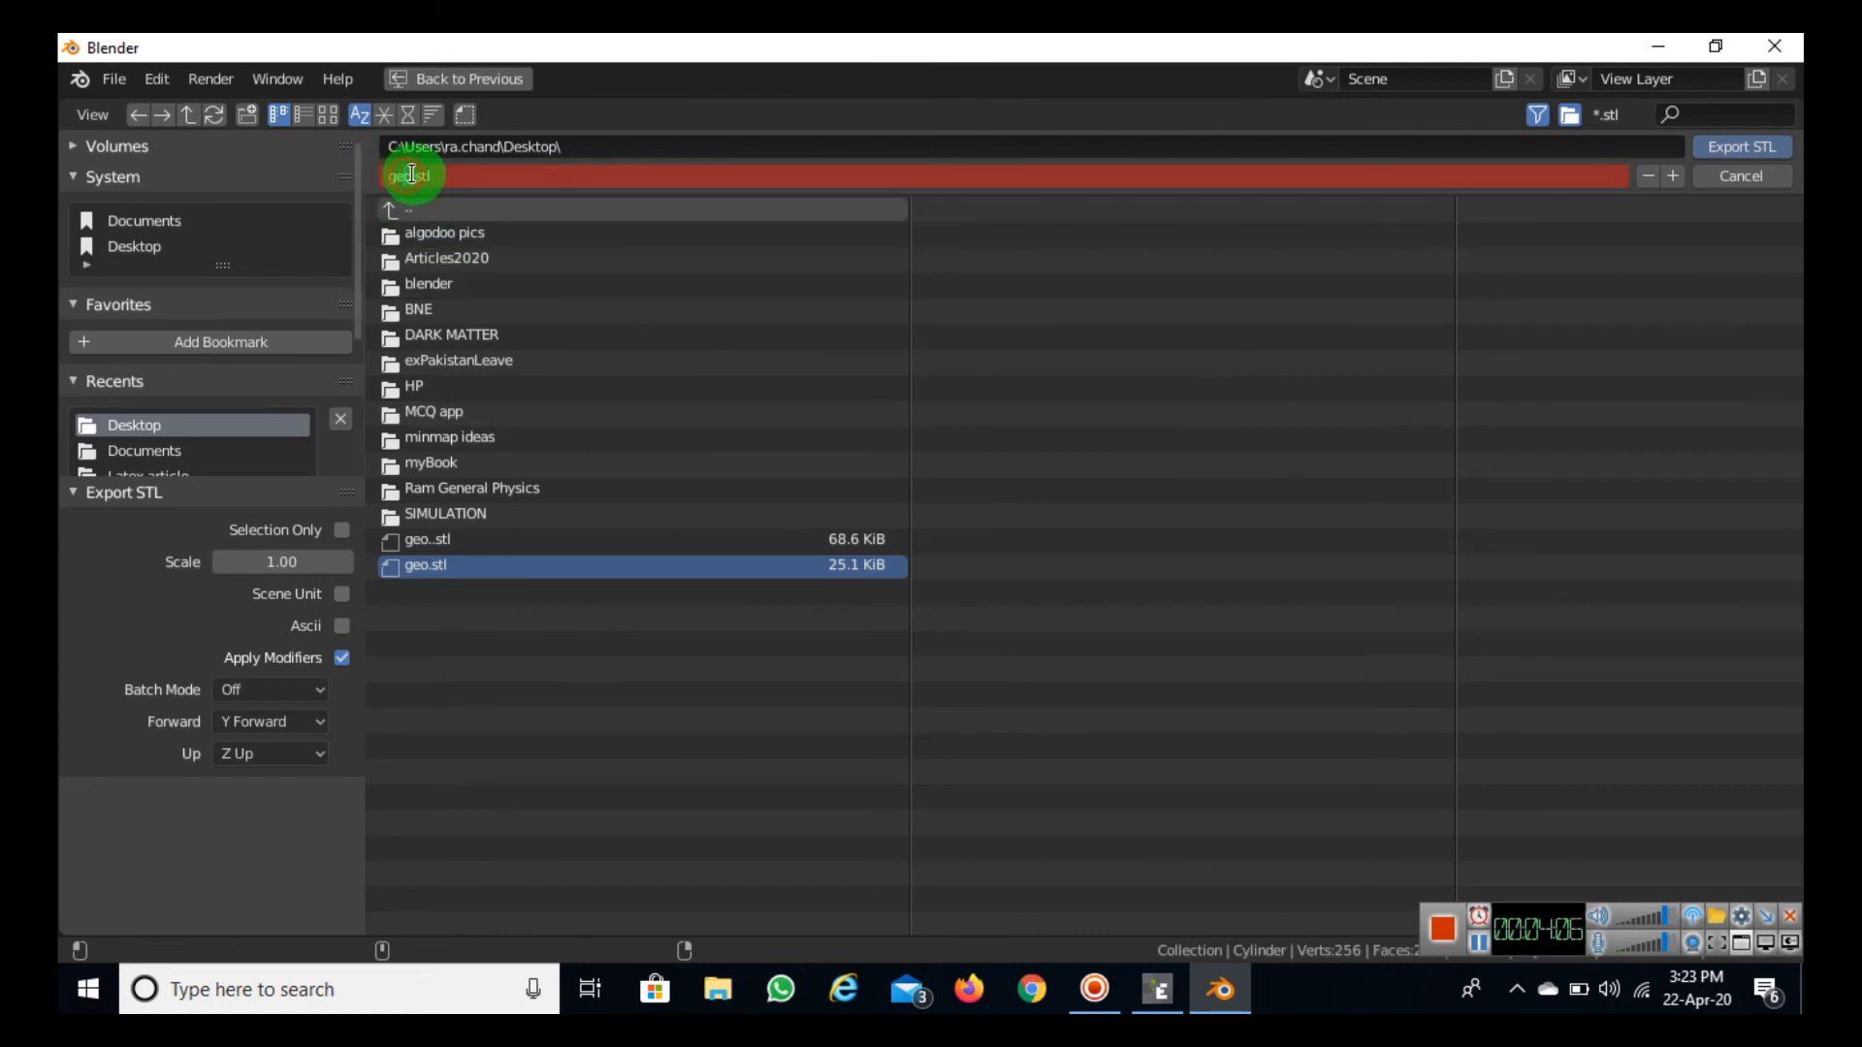
left_click(410, 175)
left_click(346, 628)
left_click(340, 626)
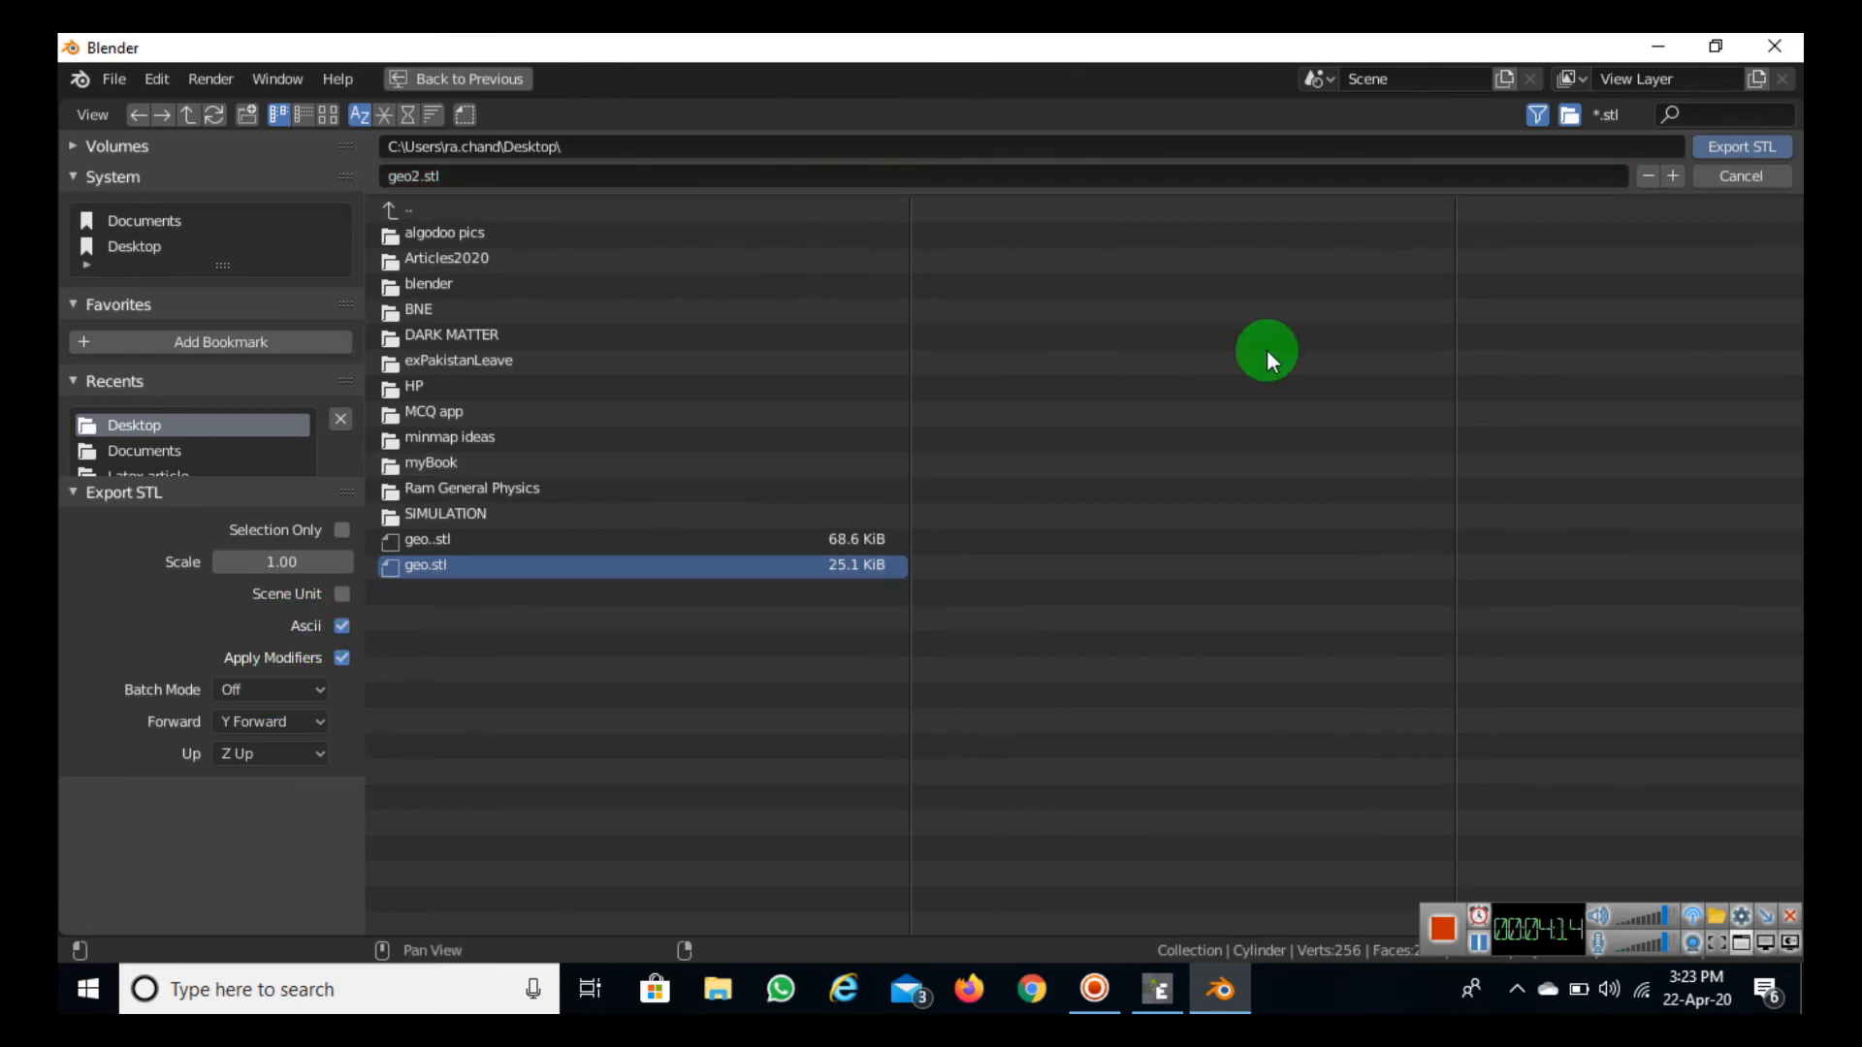
left_click(1746, 147)
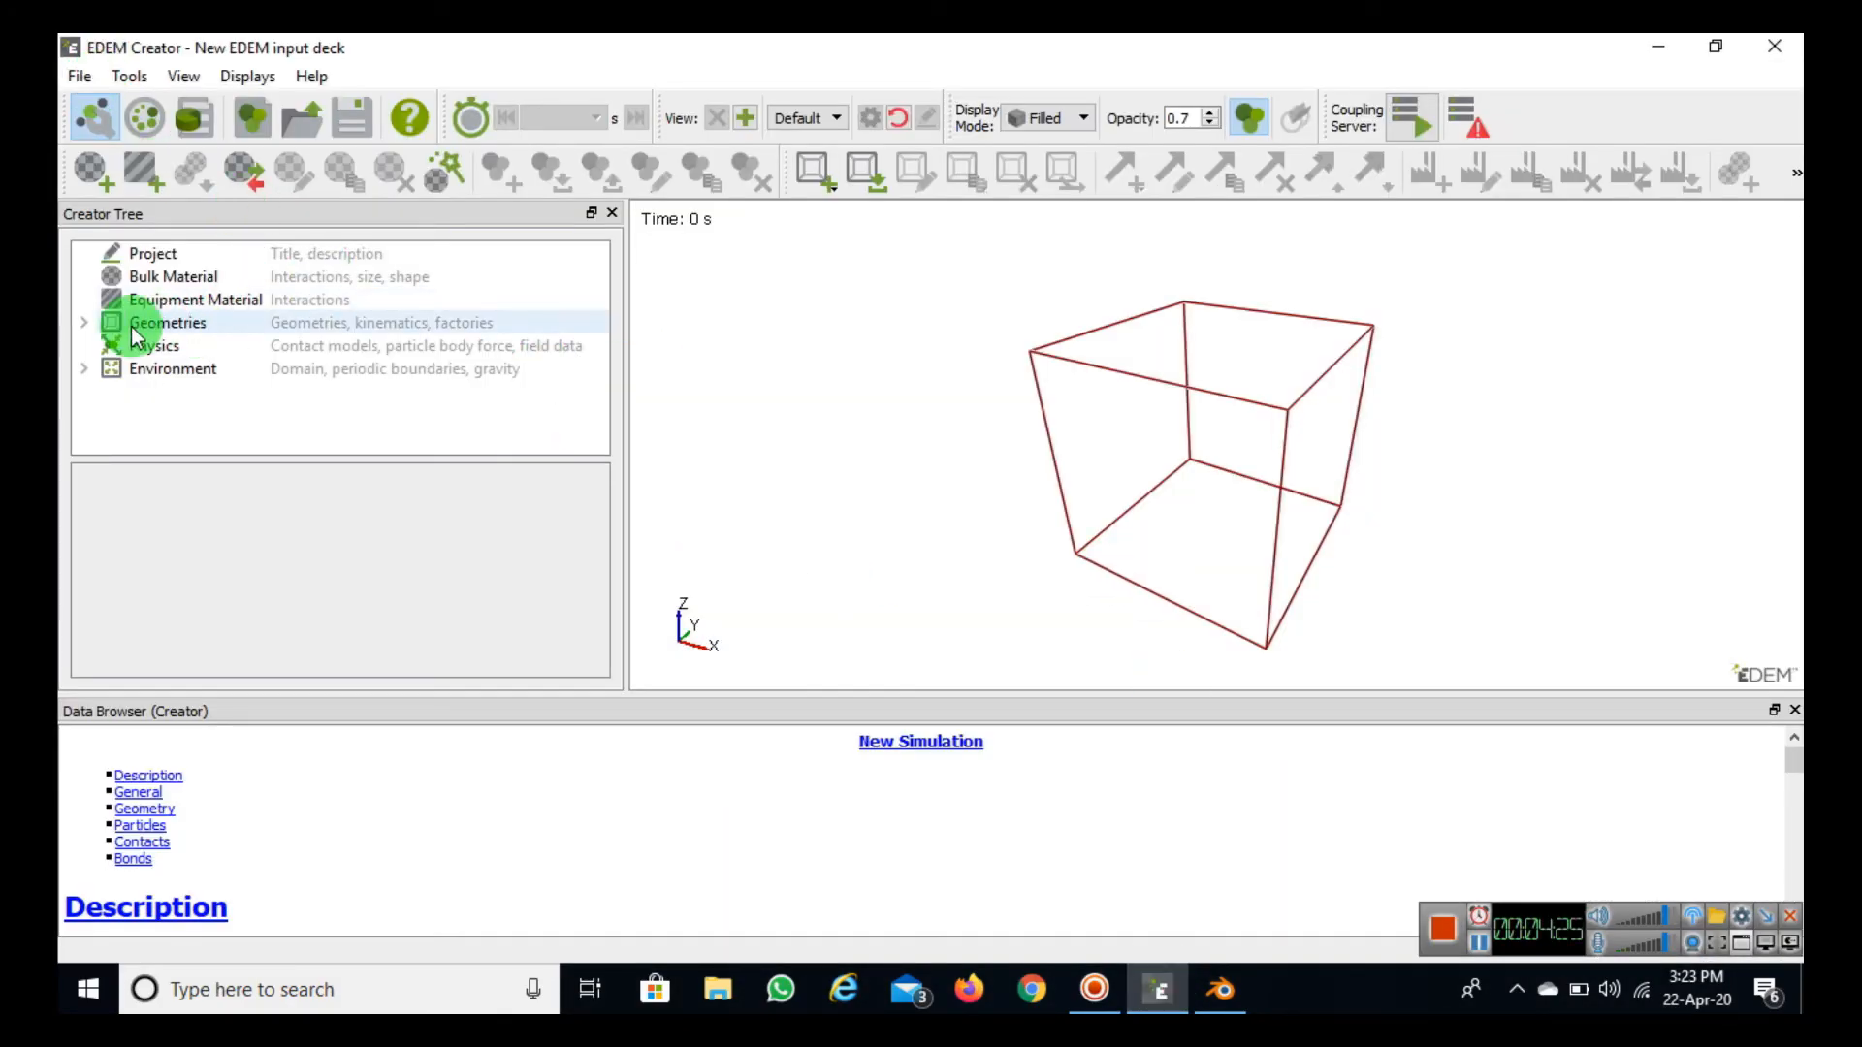
Step: In EDEM Creator, start a geometry import under Geometries and choose the exported STL file
left_click(85, 324)
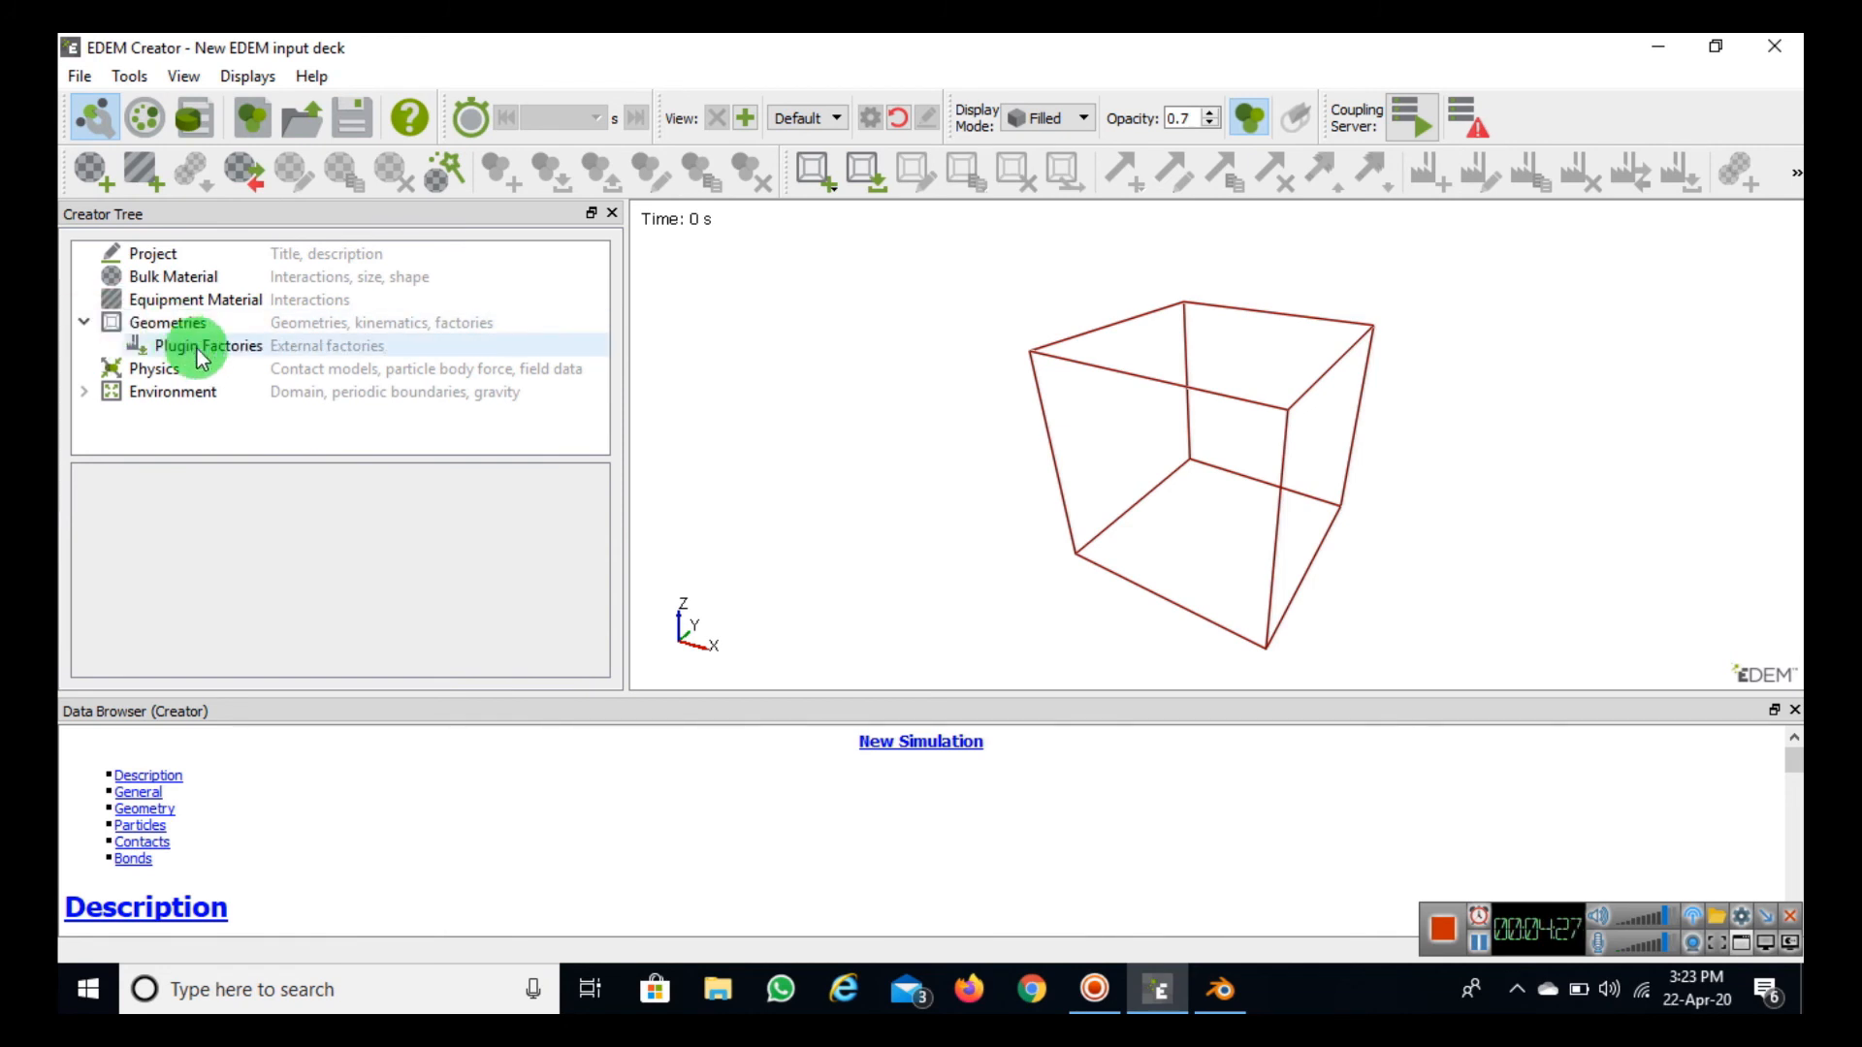
left_click(168, 326)
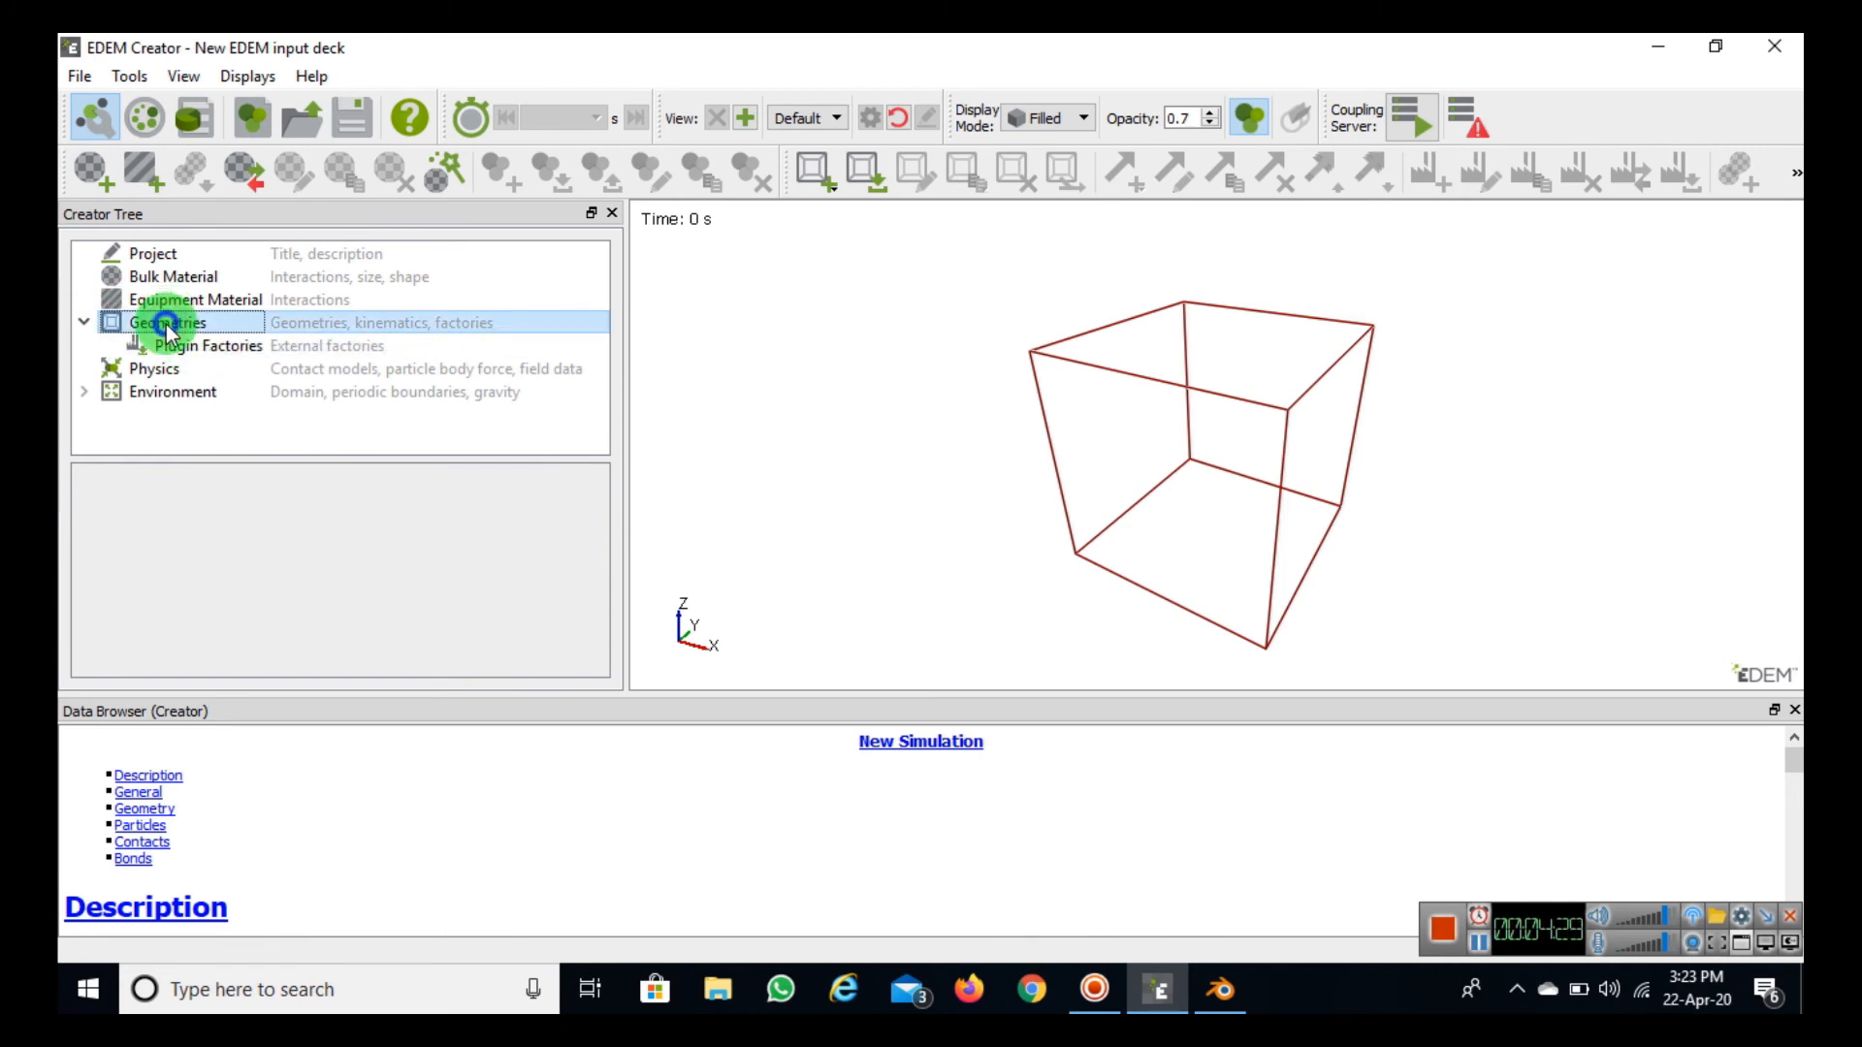
right_click(168, 326)
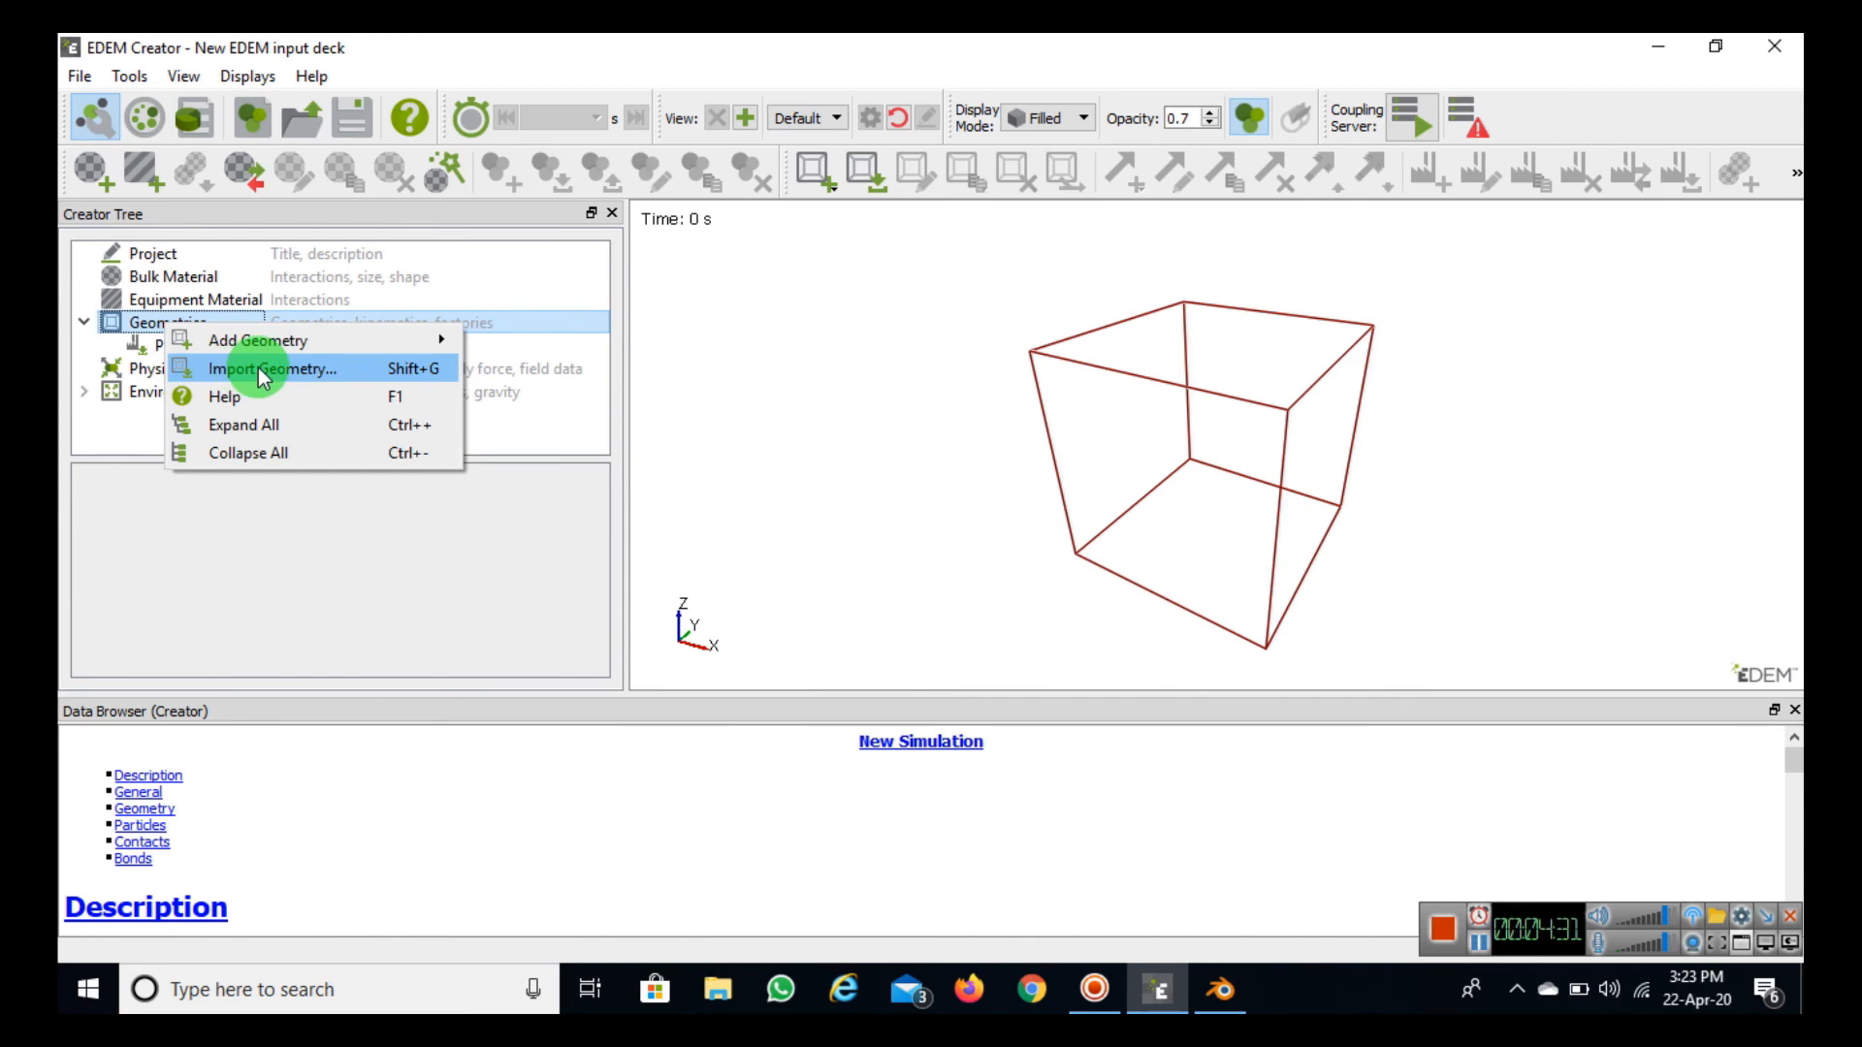
left_click(291, 370)
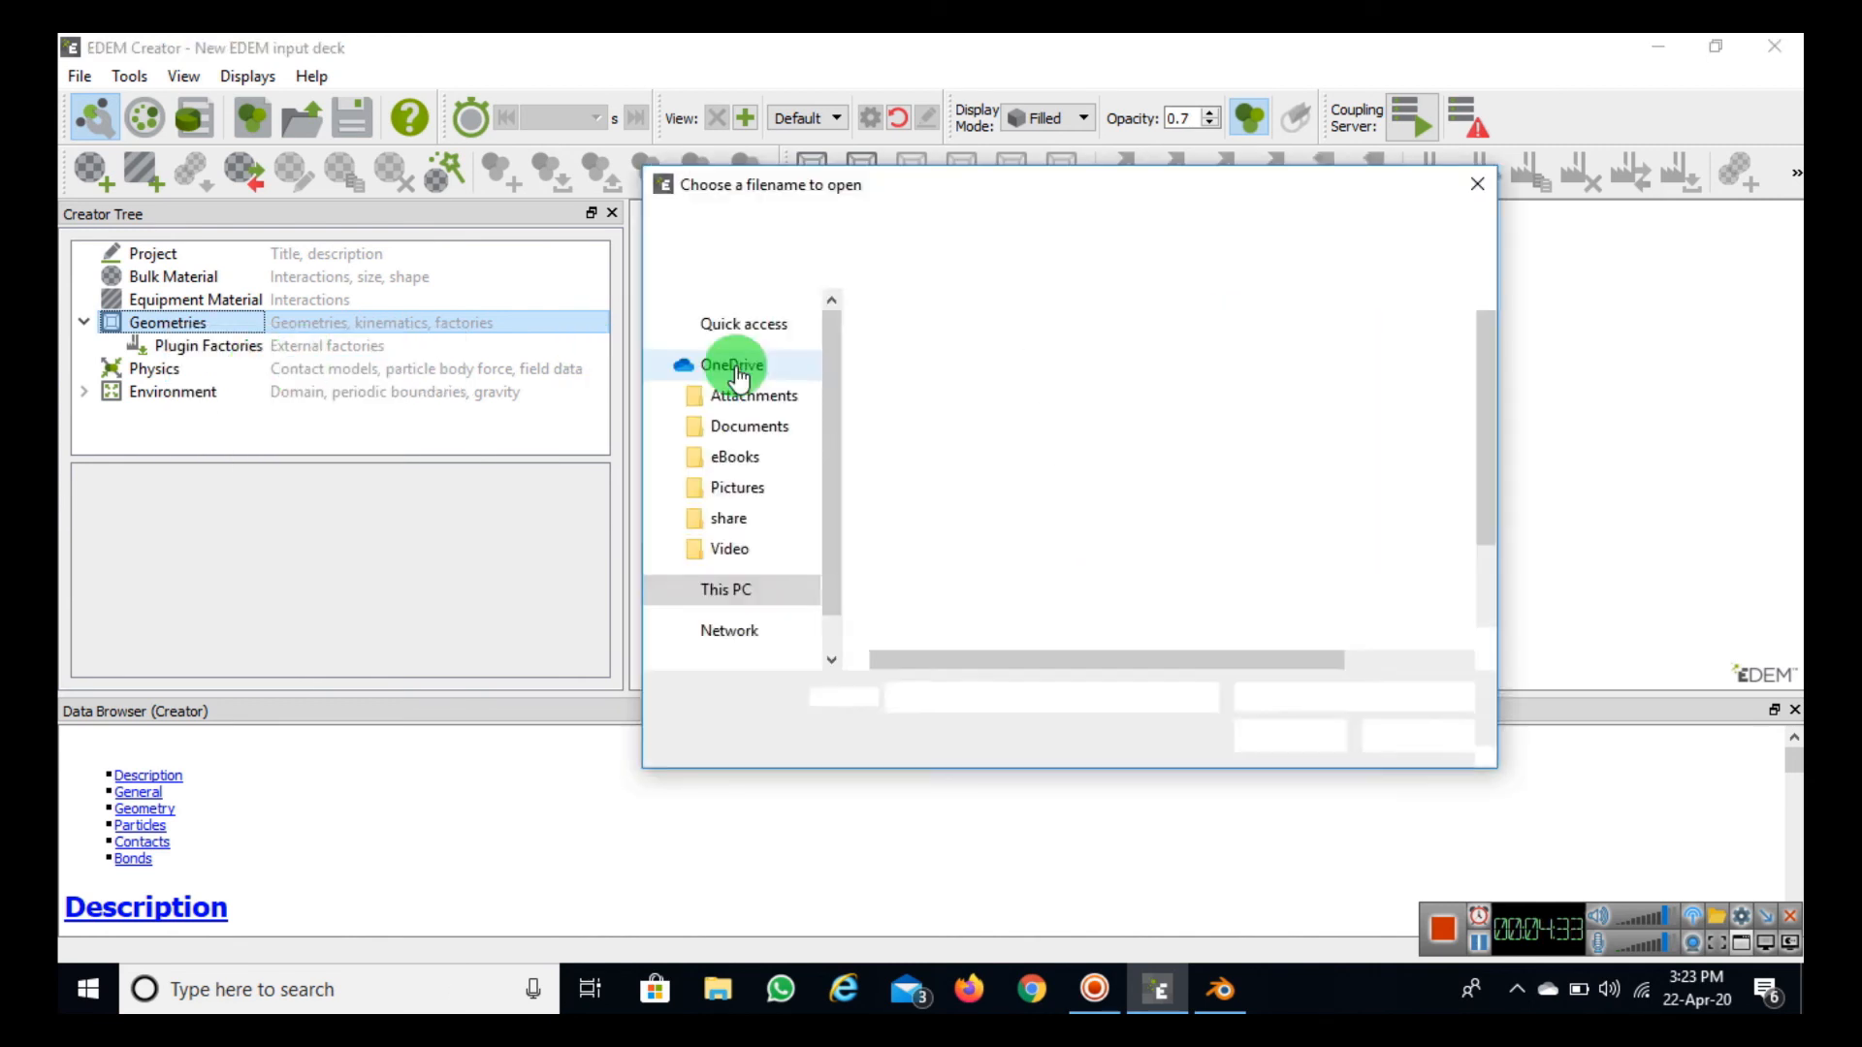
left_click(817, 407)
left_click_drag(1487, 376, 1488, 557)
left_click(913, 634)
left_click(1280, 736)
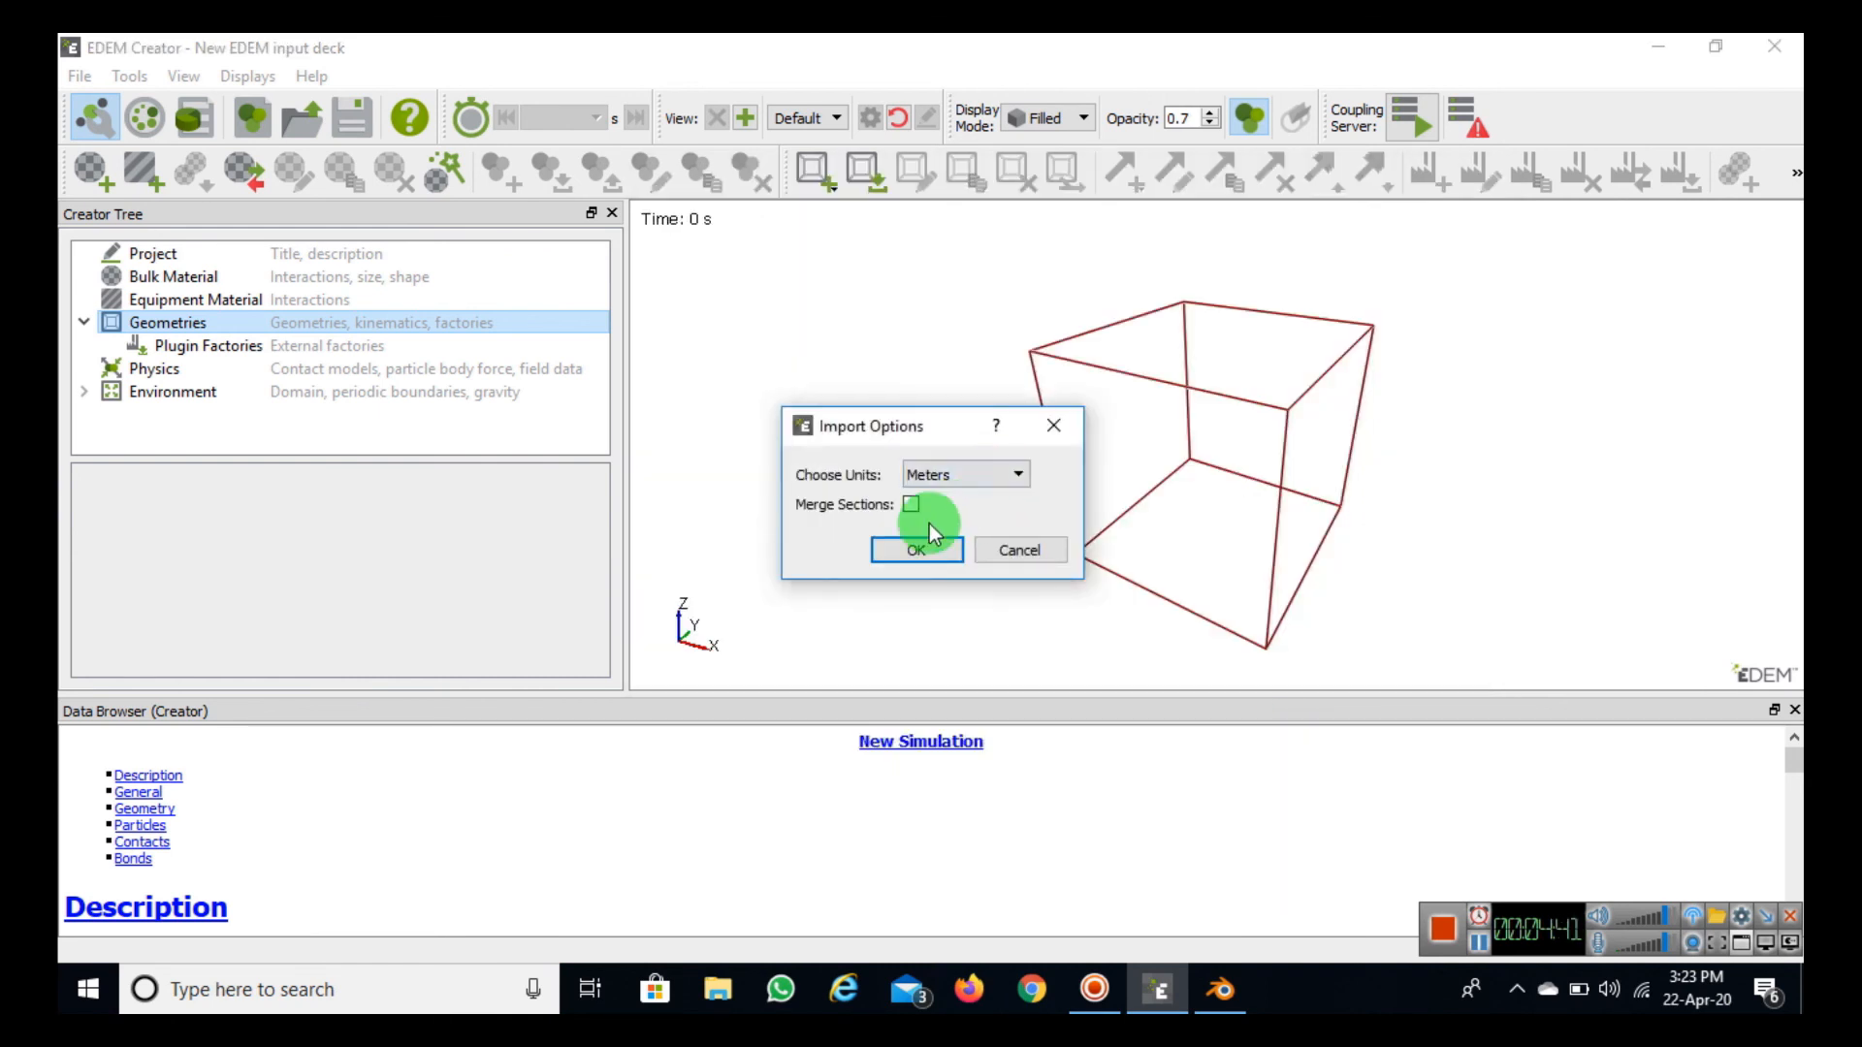
Step: Import the geometry in Meters with the default import parameters and reset the view to show the whole ring
left_click(906, 551)
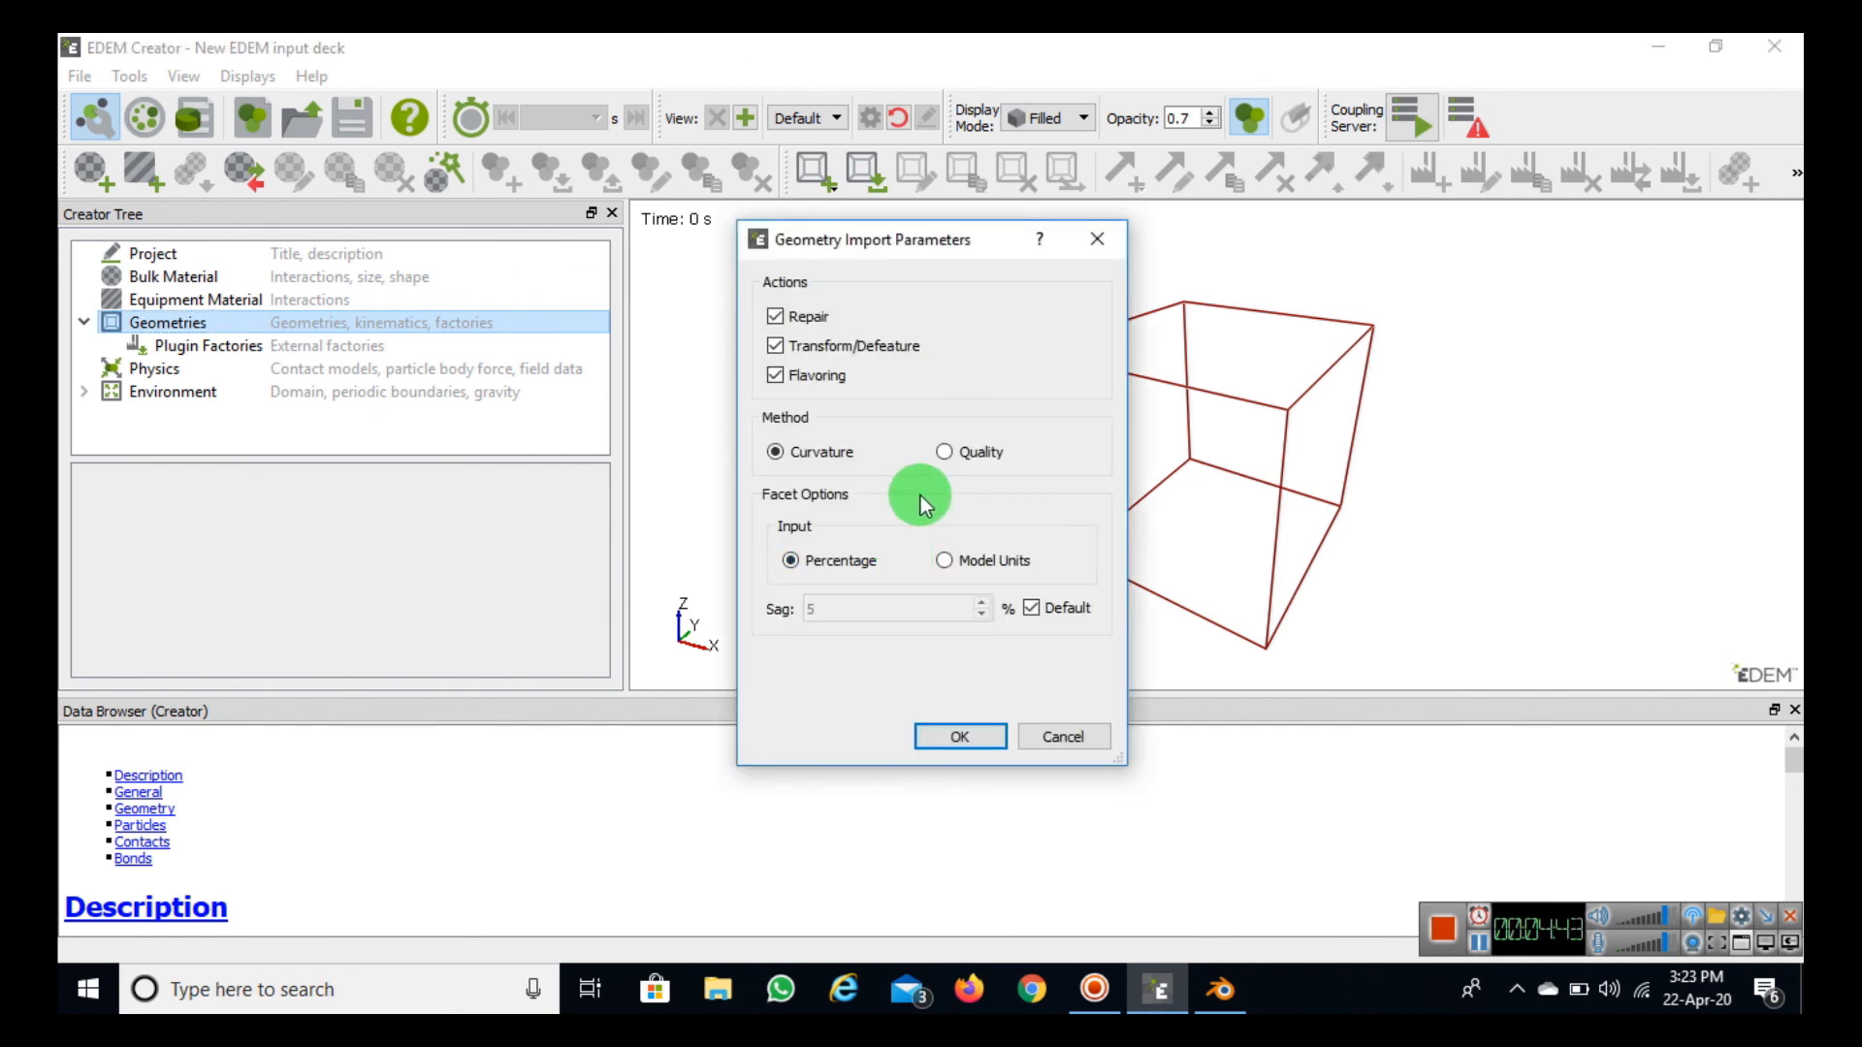
left_click(975, 739)
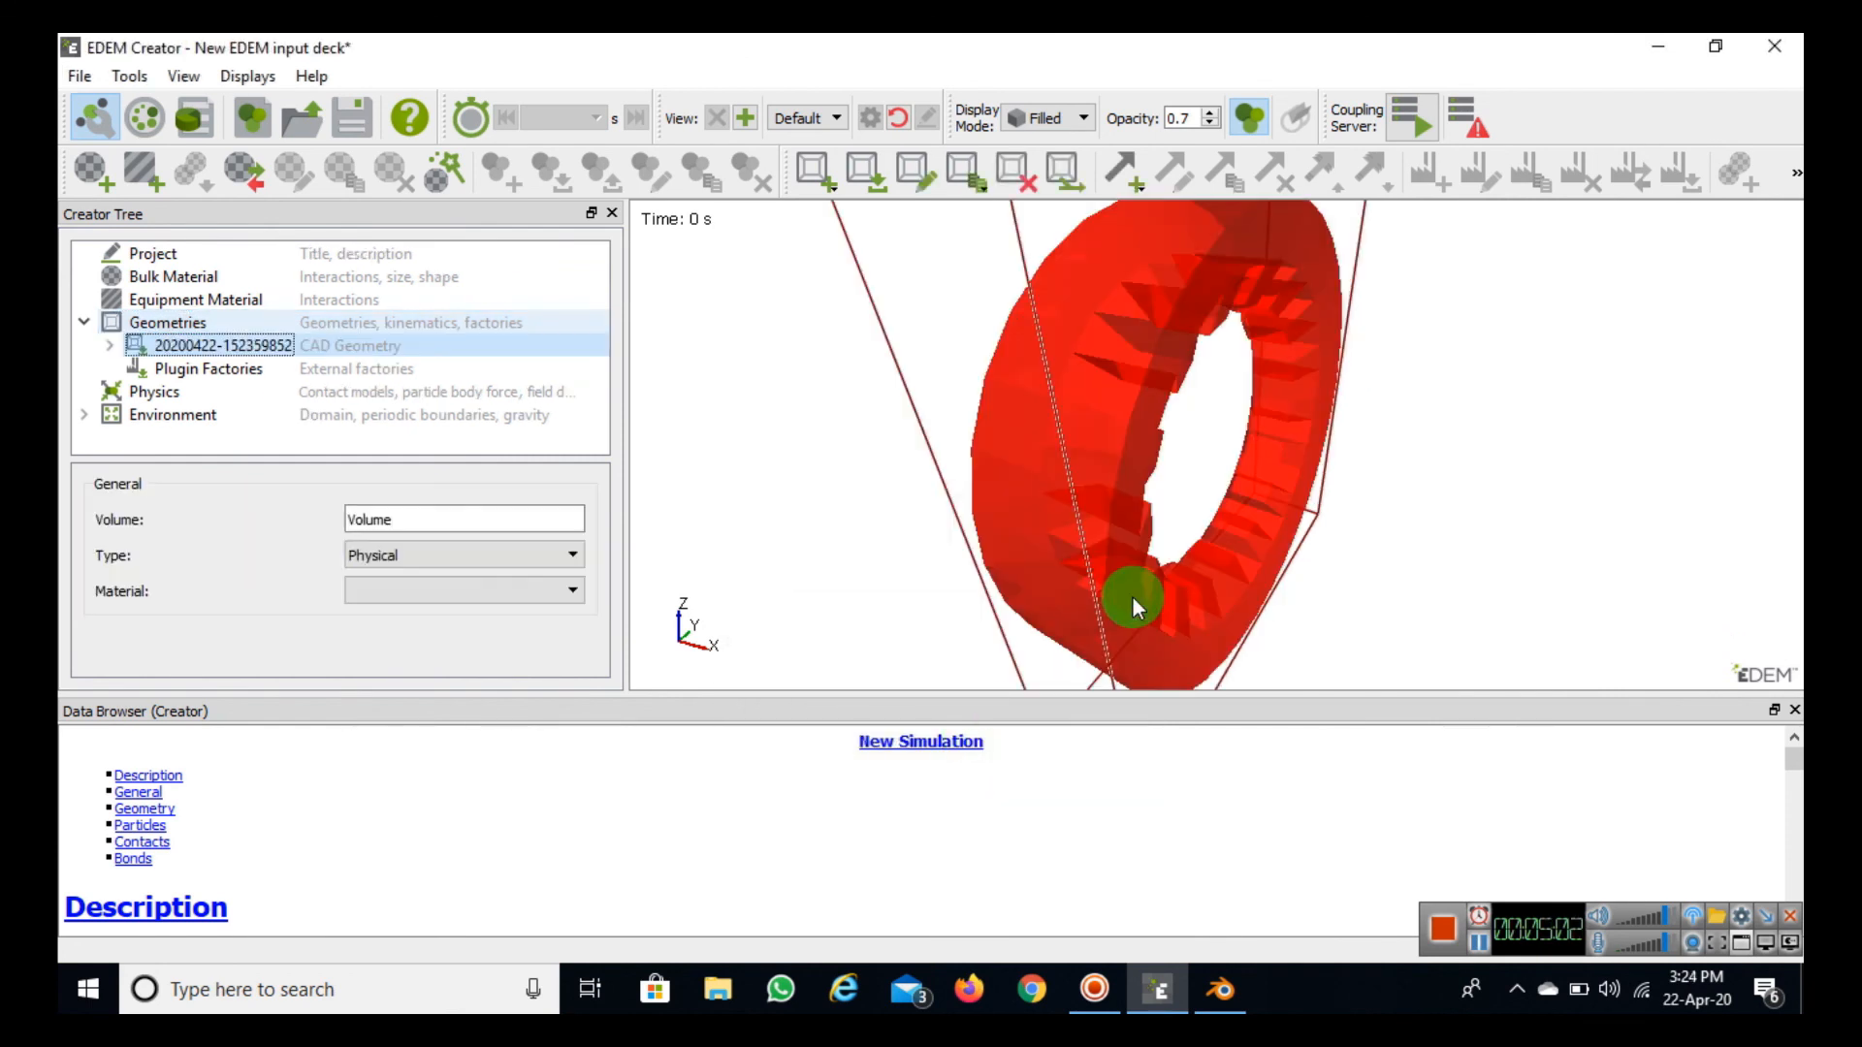
left_click(1028, 622, "alt")
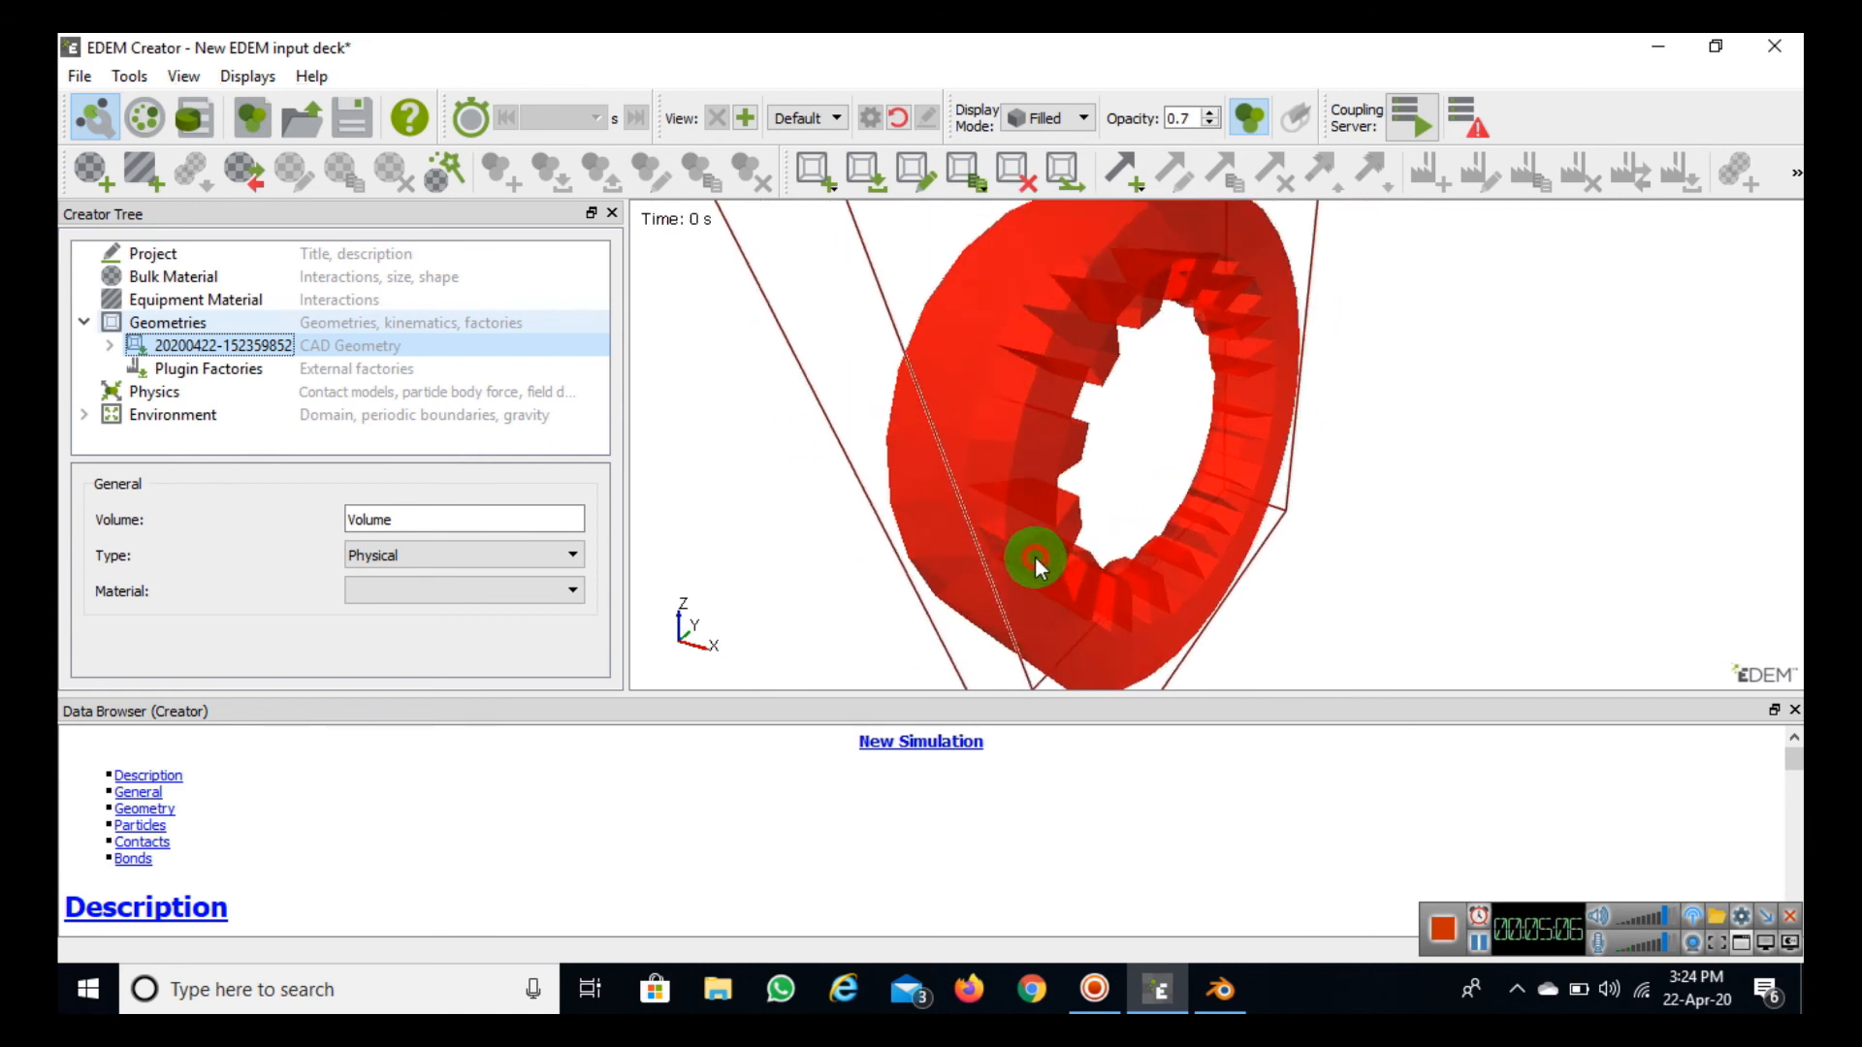
left_click(898, 119)
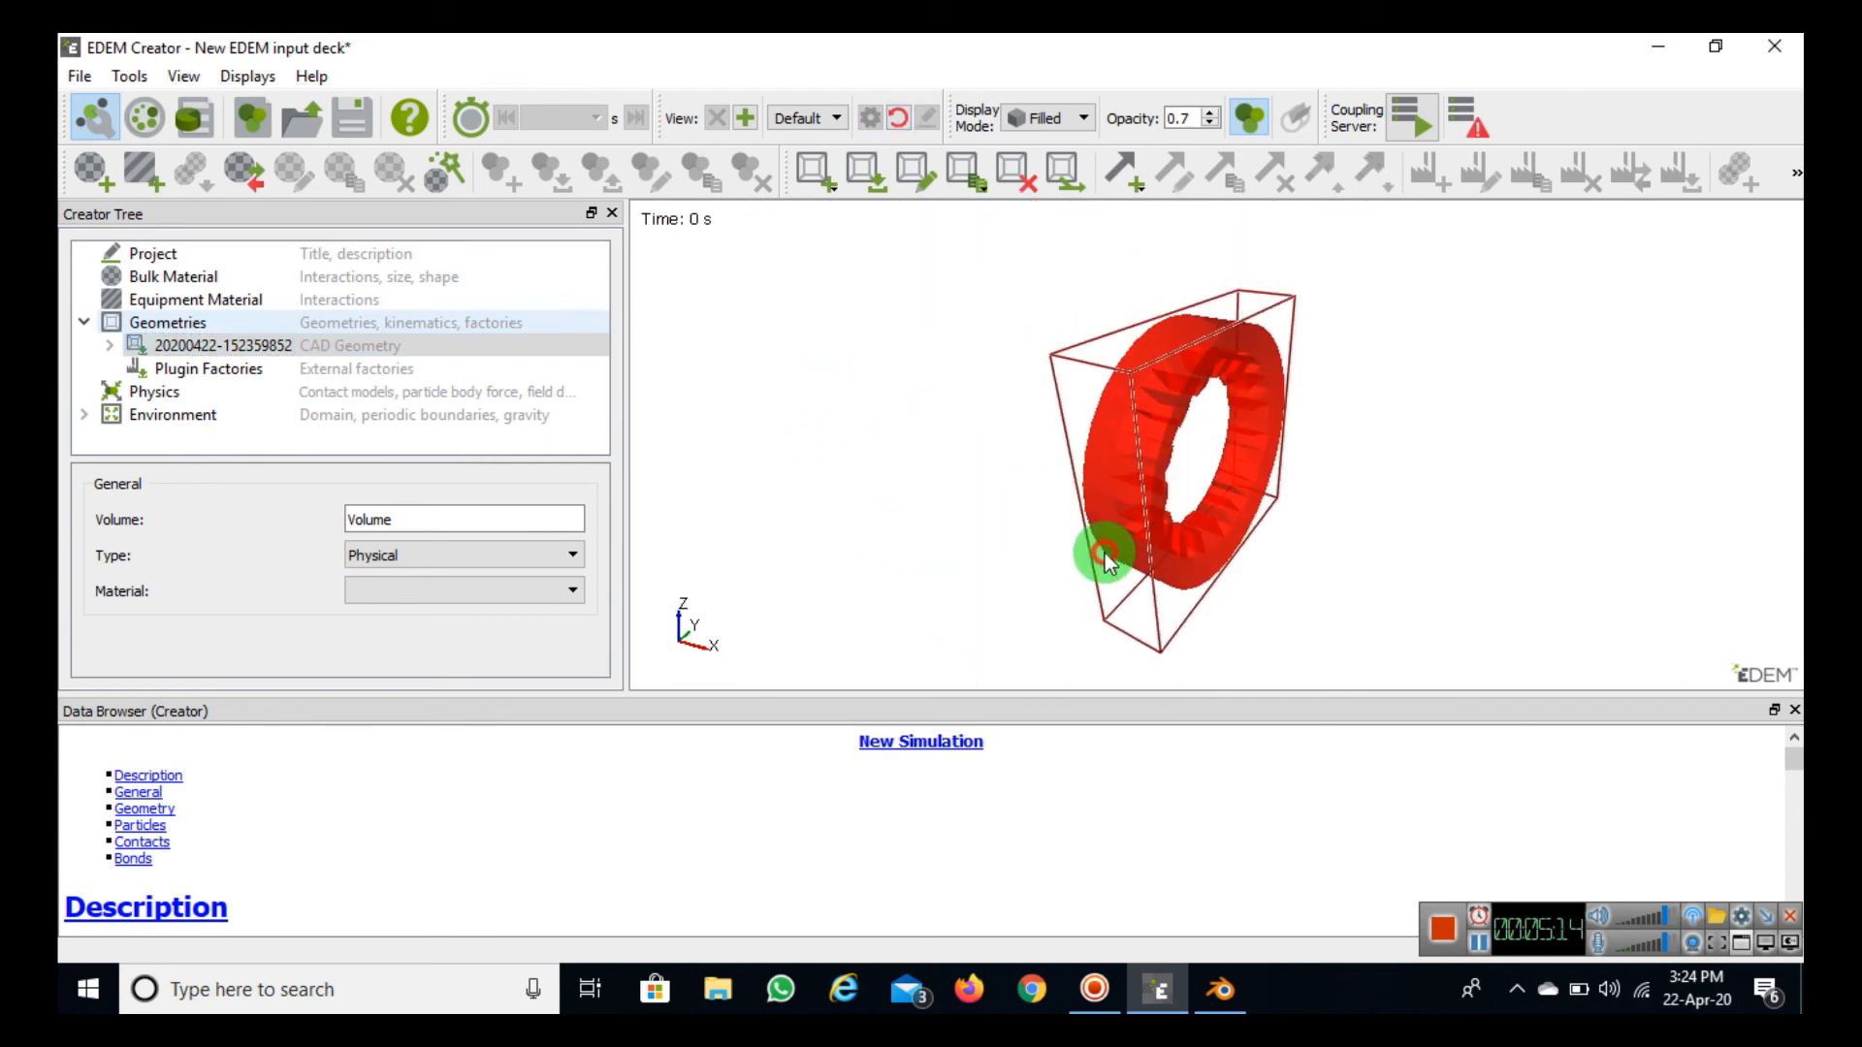